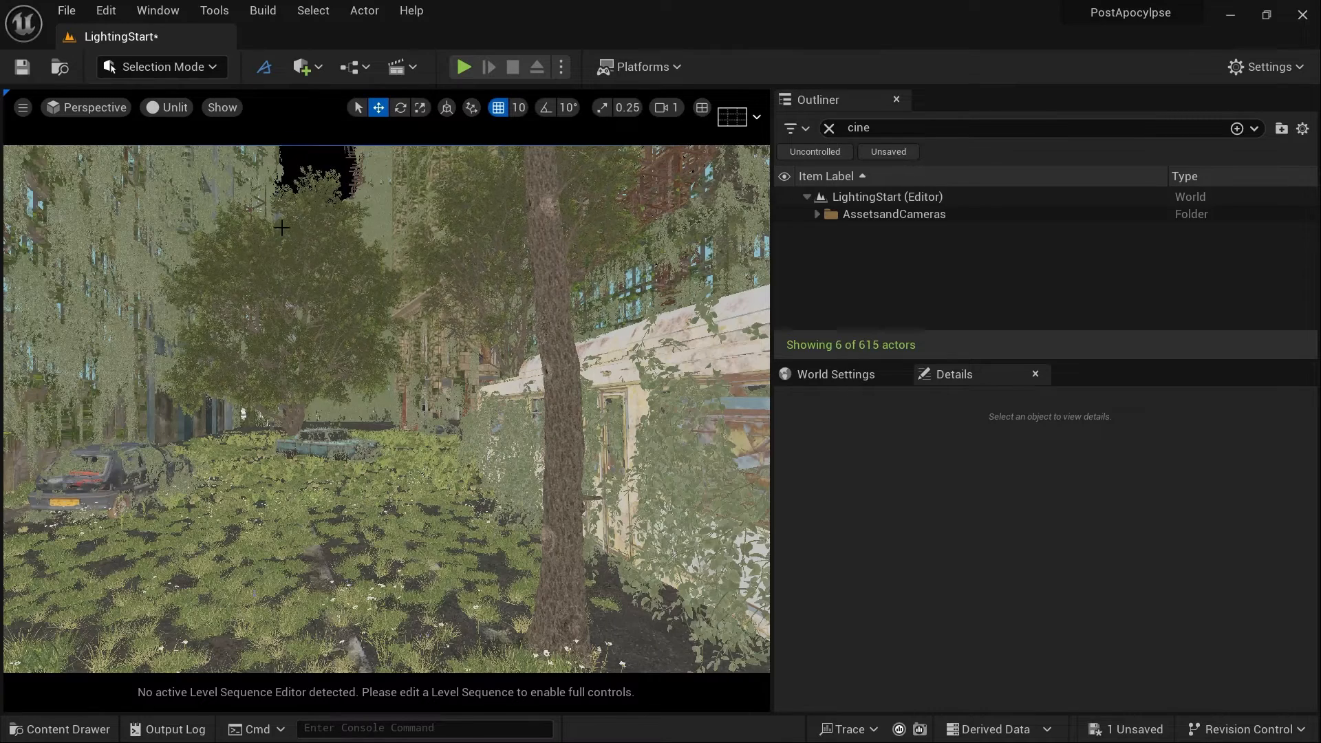
Add a Post Process Volume to the level and enable its Infinite Extent (Unbound) option.
click(302, 68)
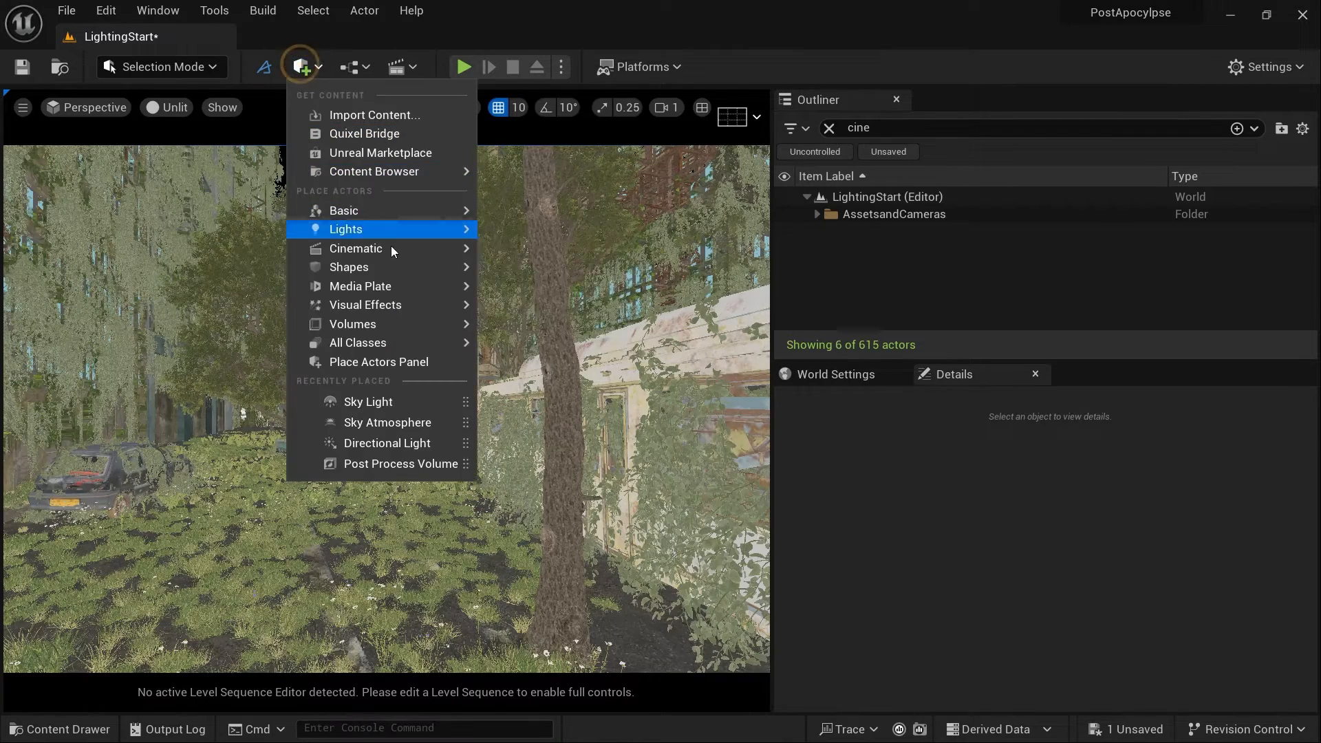
mouse_move(409, 303)
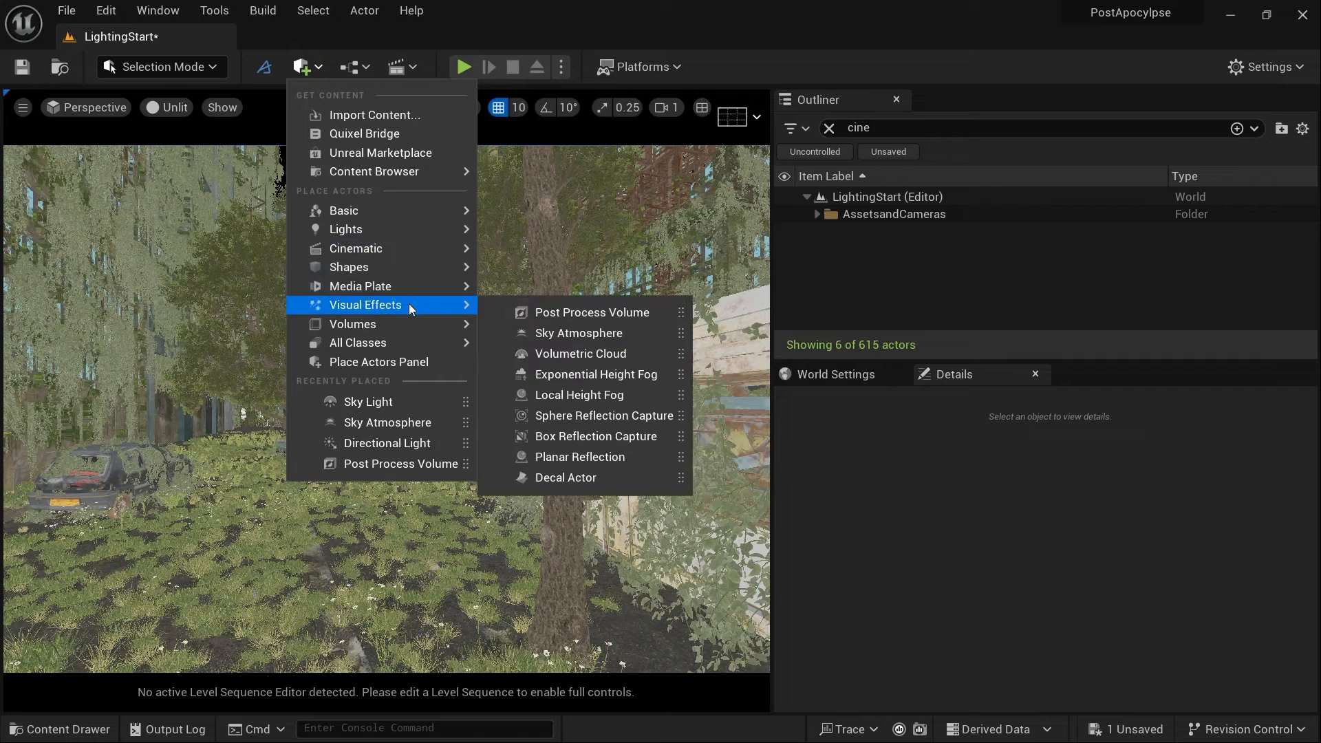
click(569, 313)
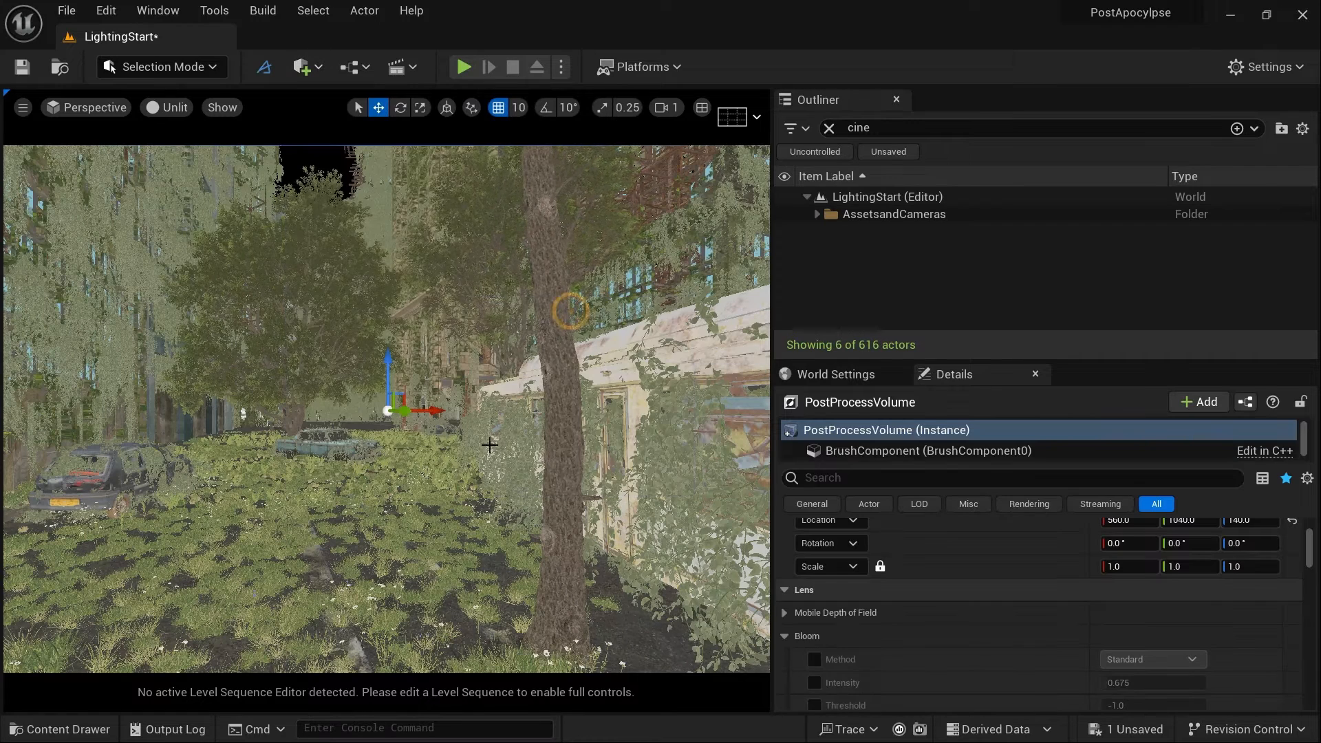
click(869, 477)
text(i)
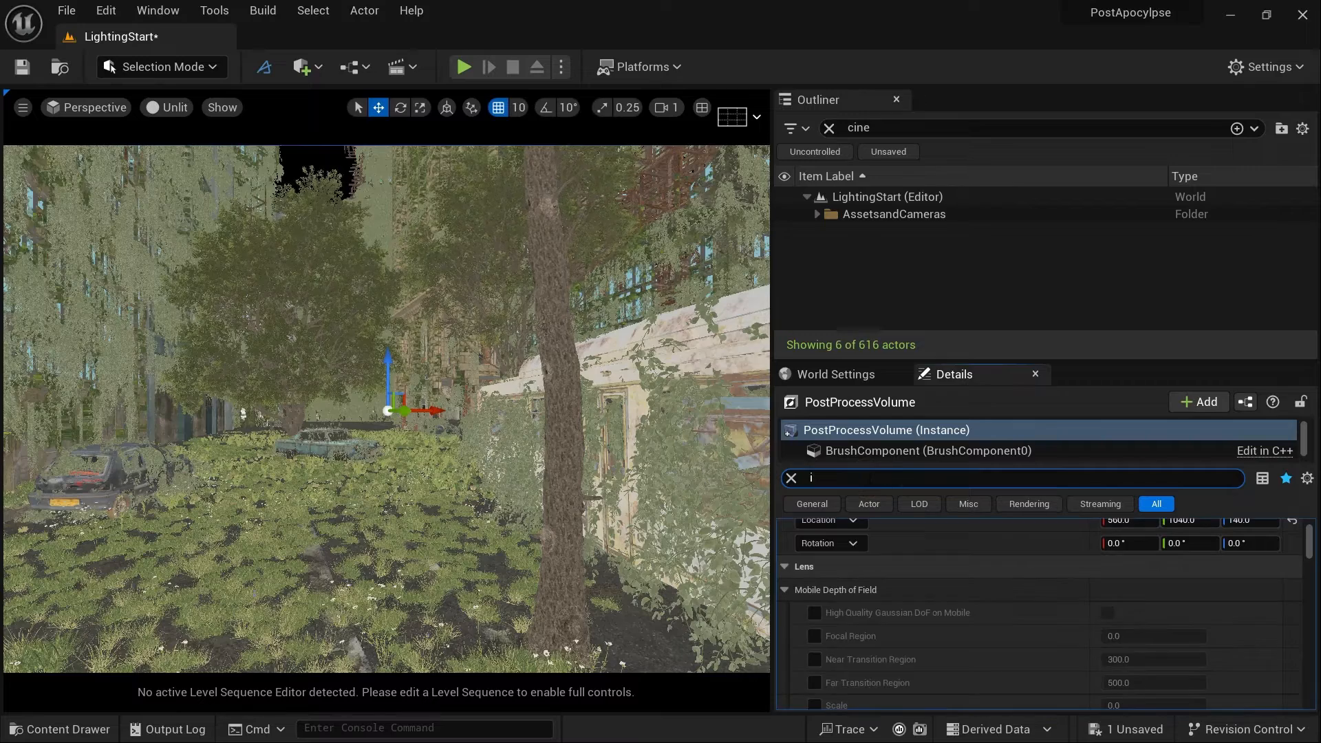
text(nfin)
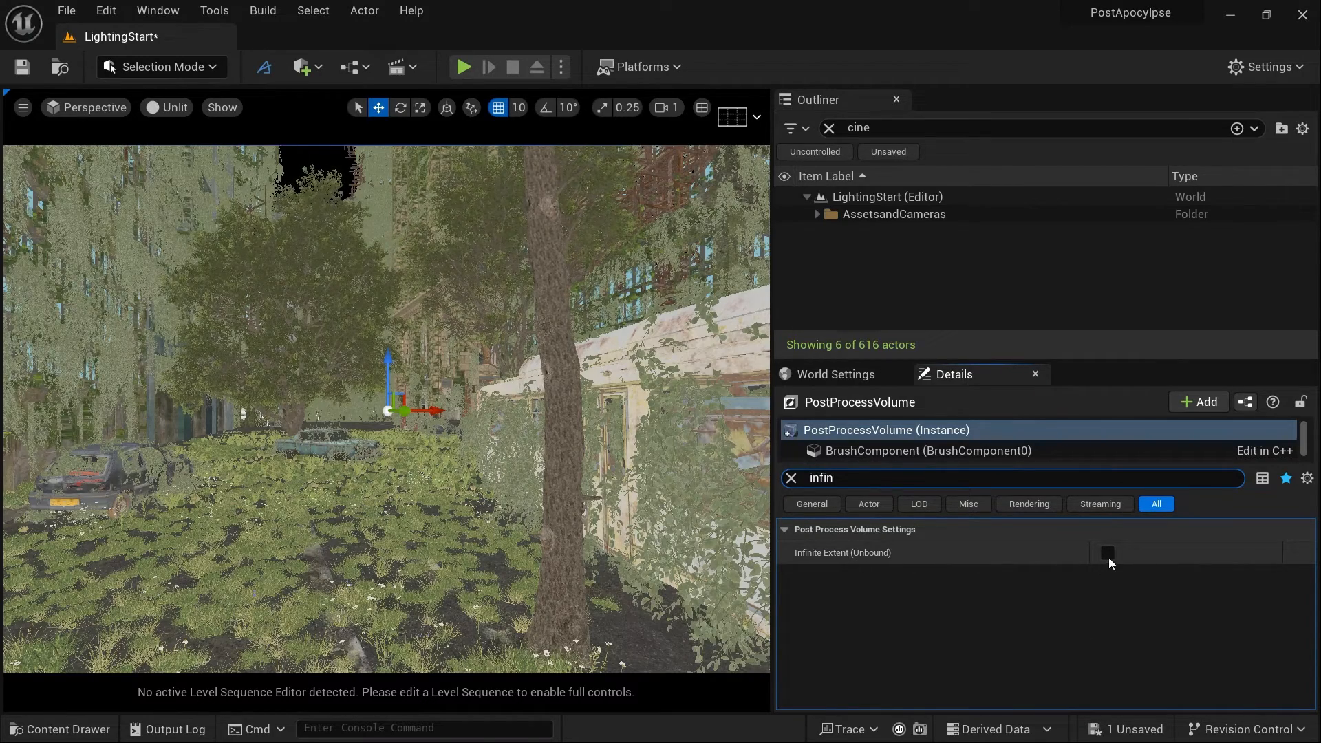
click(791, 477)
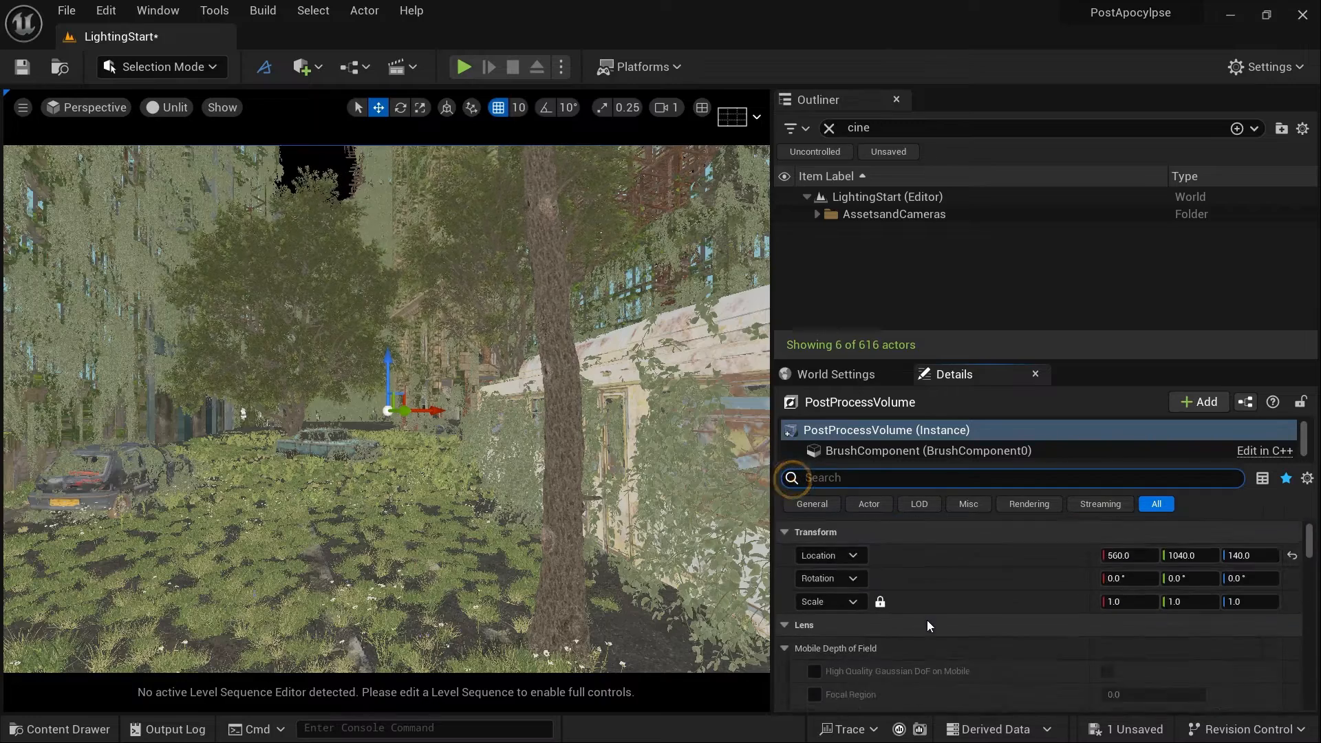
Set the post process volume's exposure Metering Mode to Manual and its Exposure Compensation to 10.
scroll(927, 620, down, 10)
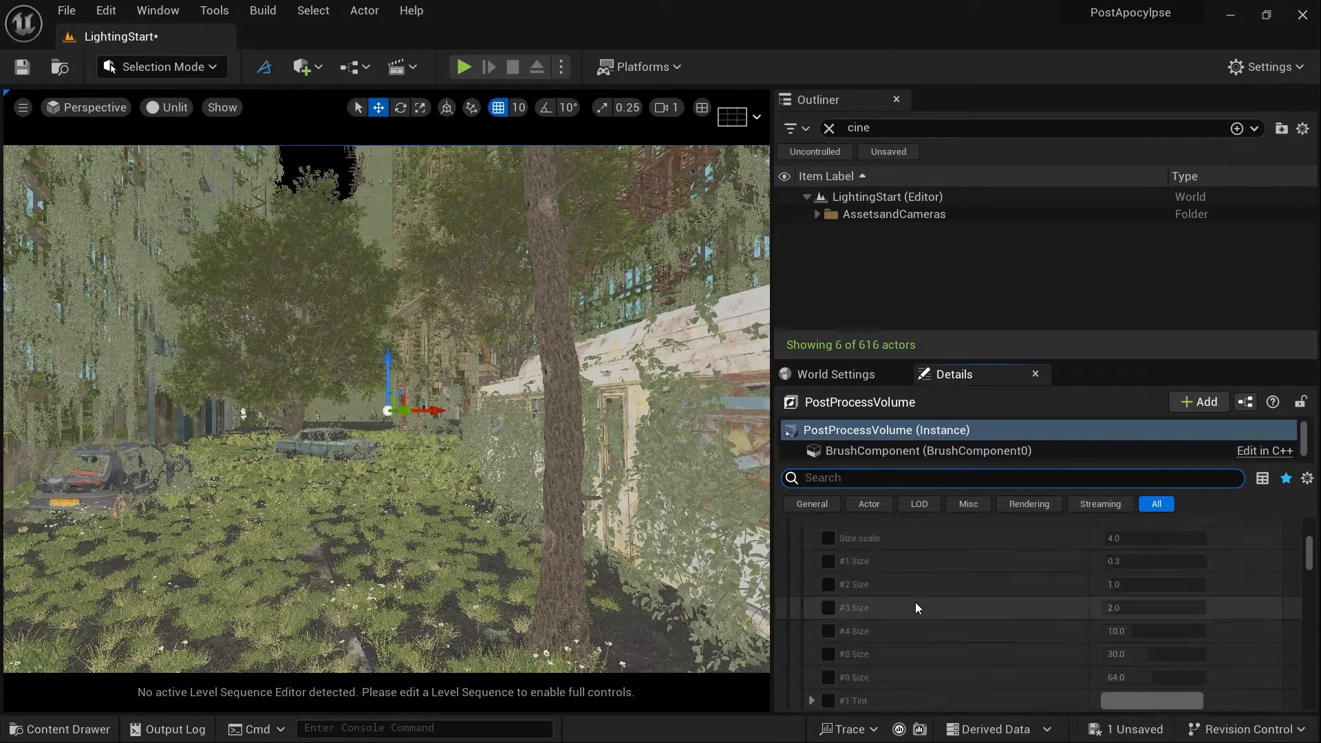
scroll(915, 607, down, 6)
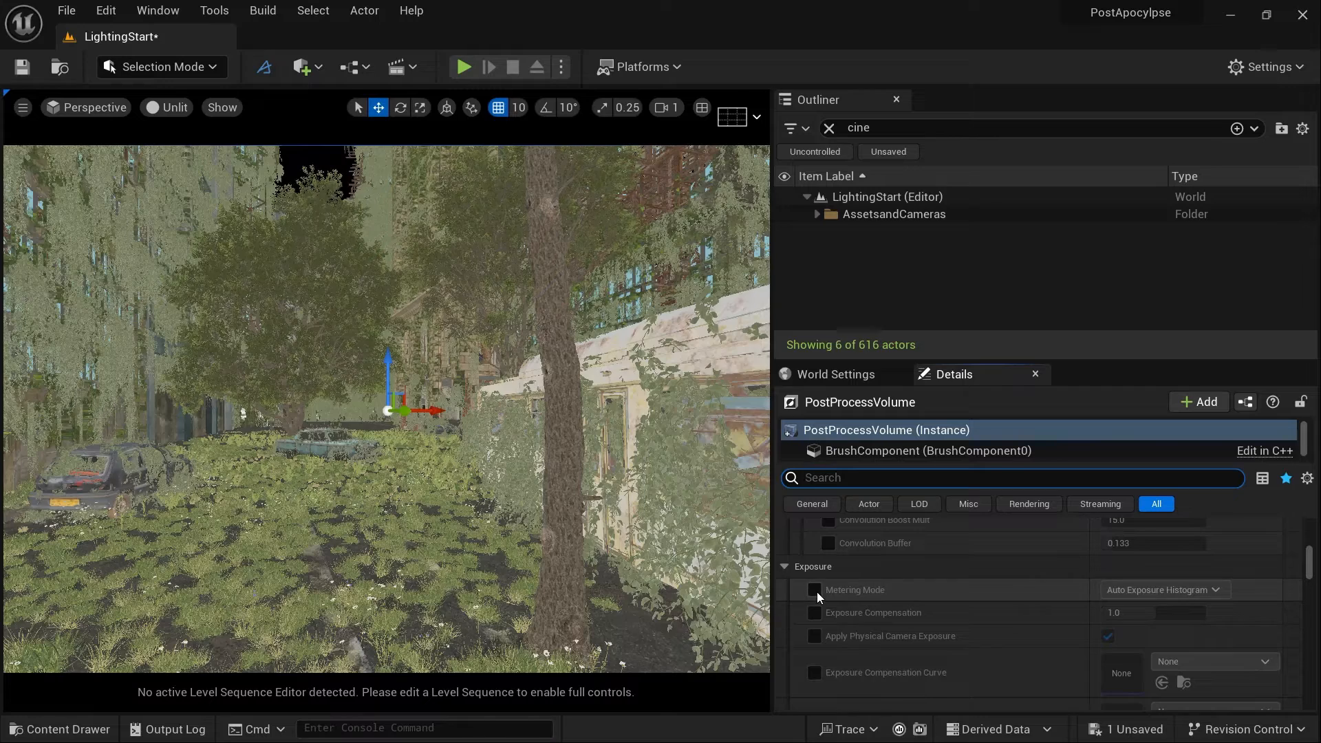
click(815, 591)
click(1120, 590)
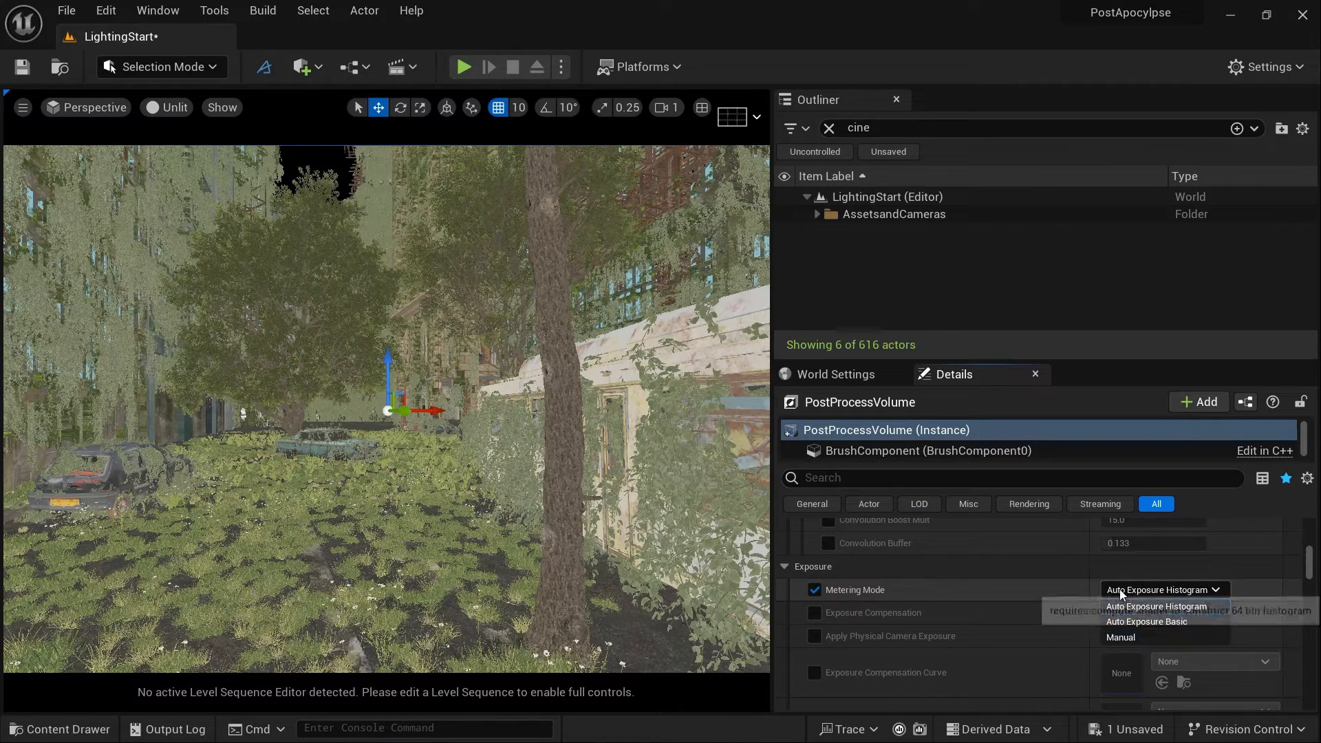
click(1120, 637)
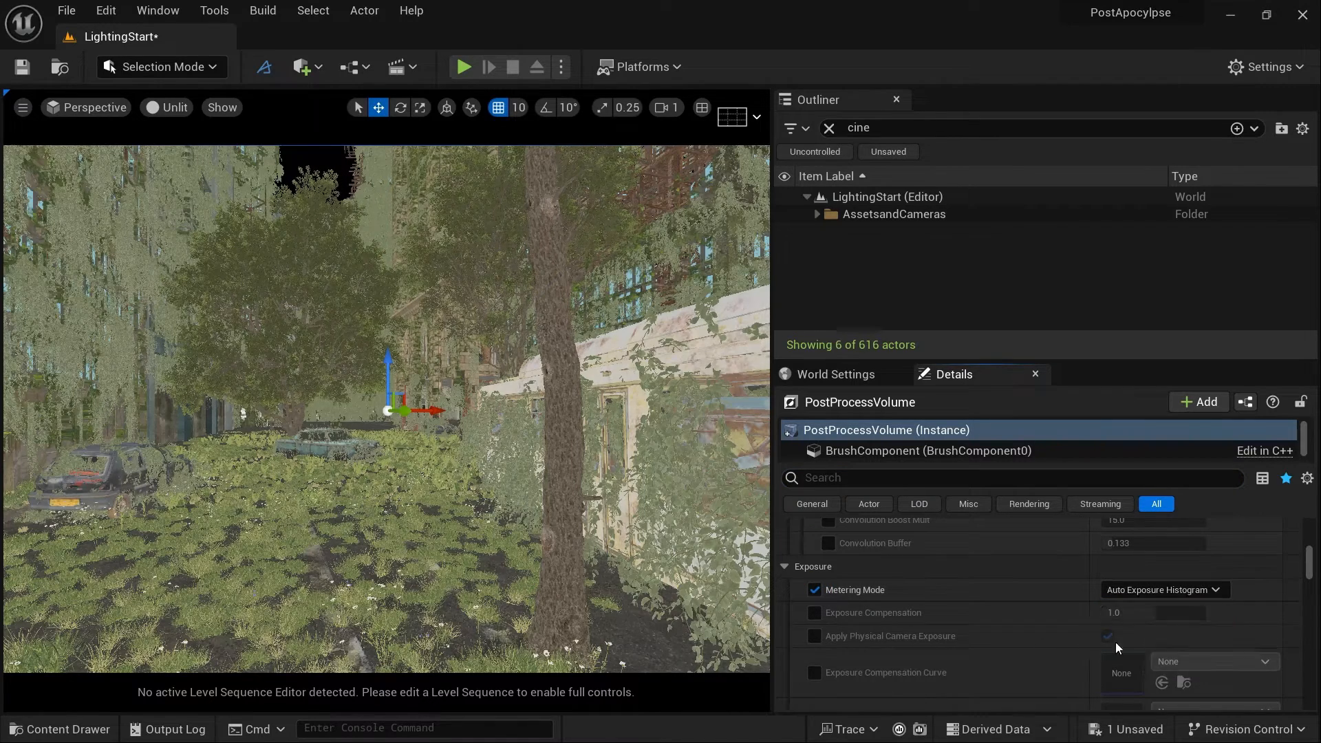
click(815, 612)
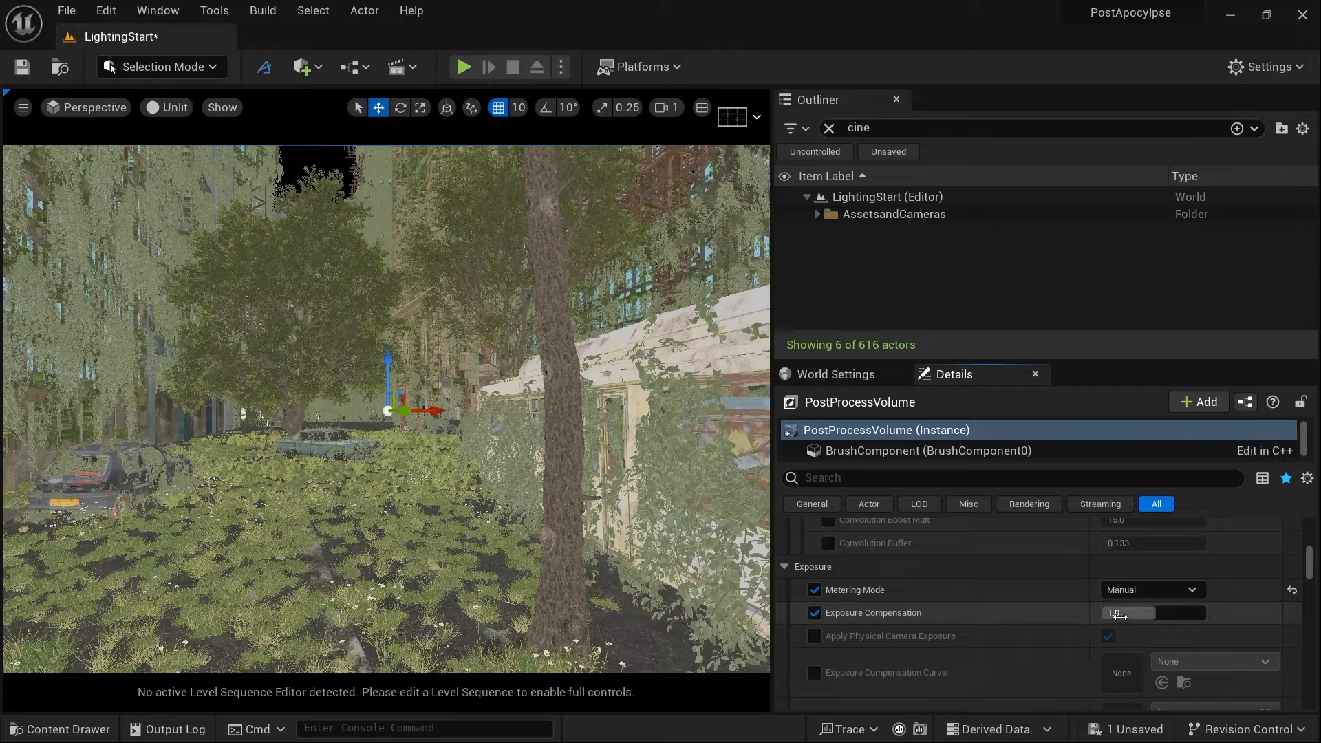
click(1119, 613)
key(Return)
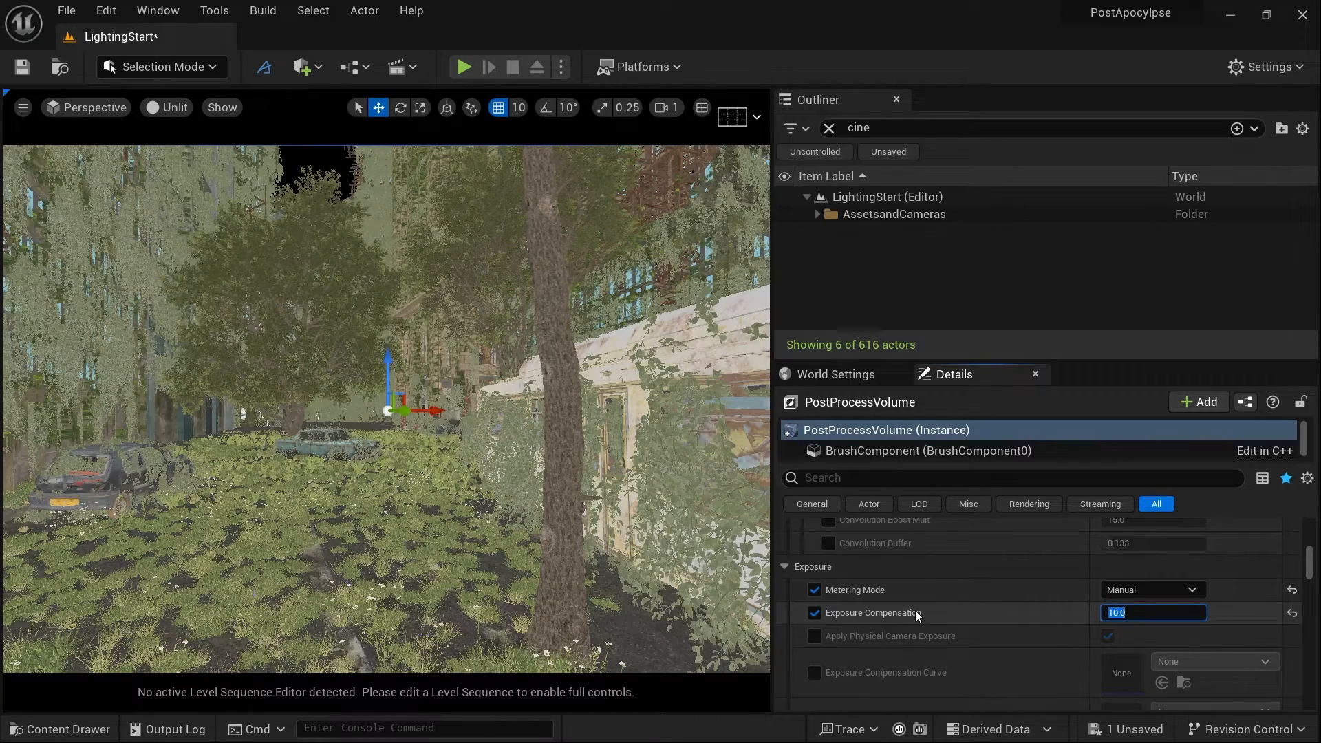
Enable the Bloom Method and Intensity overrides on the post process volume.
scroll(915, 610, up, 3)
scroll(915, 609, up, 10)
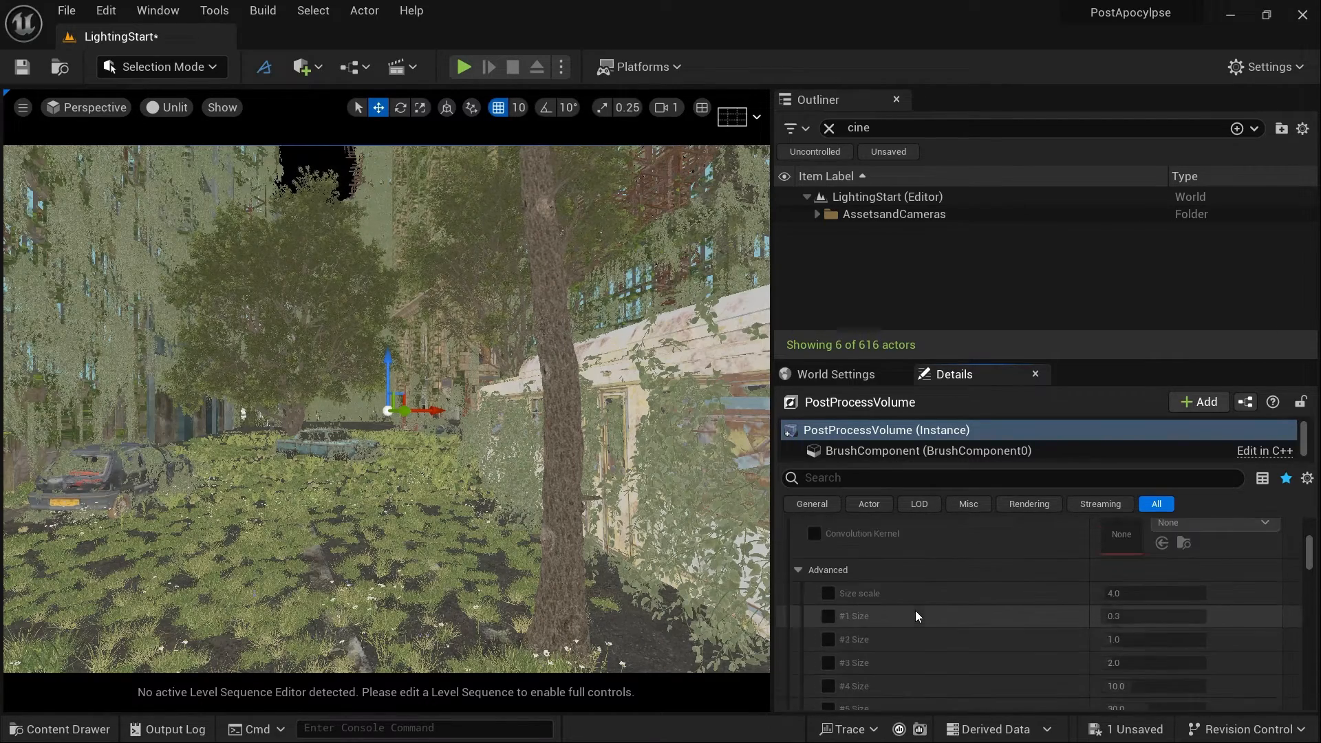
scroll(915, 610, down, 3)
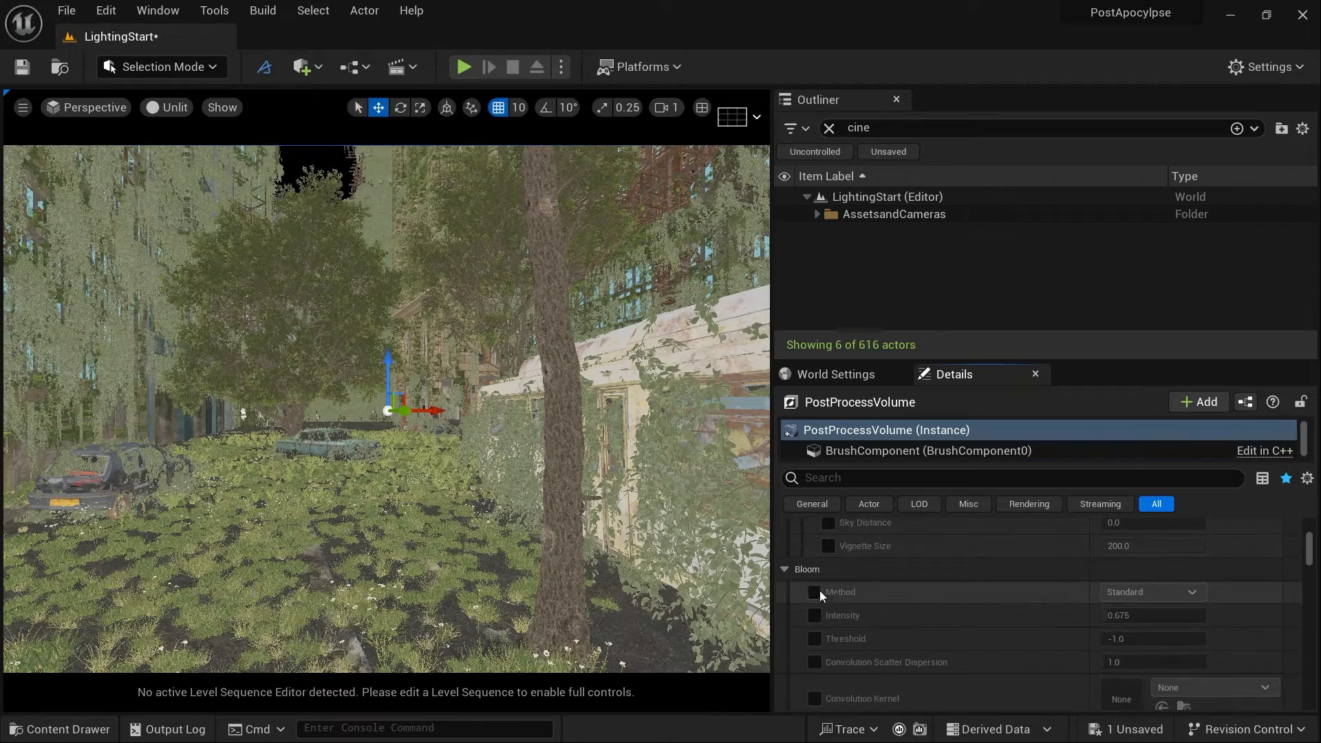
click(814, 592)
click(814, 615)
Find the post process volume's lens flare settings, enable the Intensity override and set it to 0.
key(ctrl+f)
text(lens)
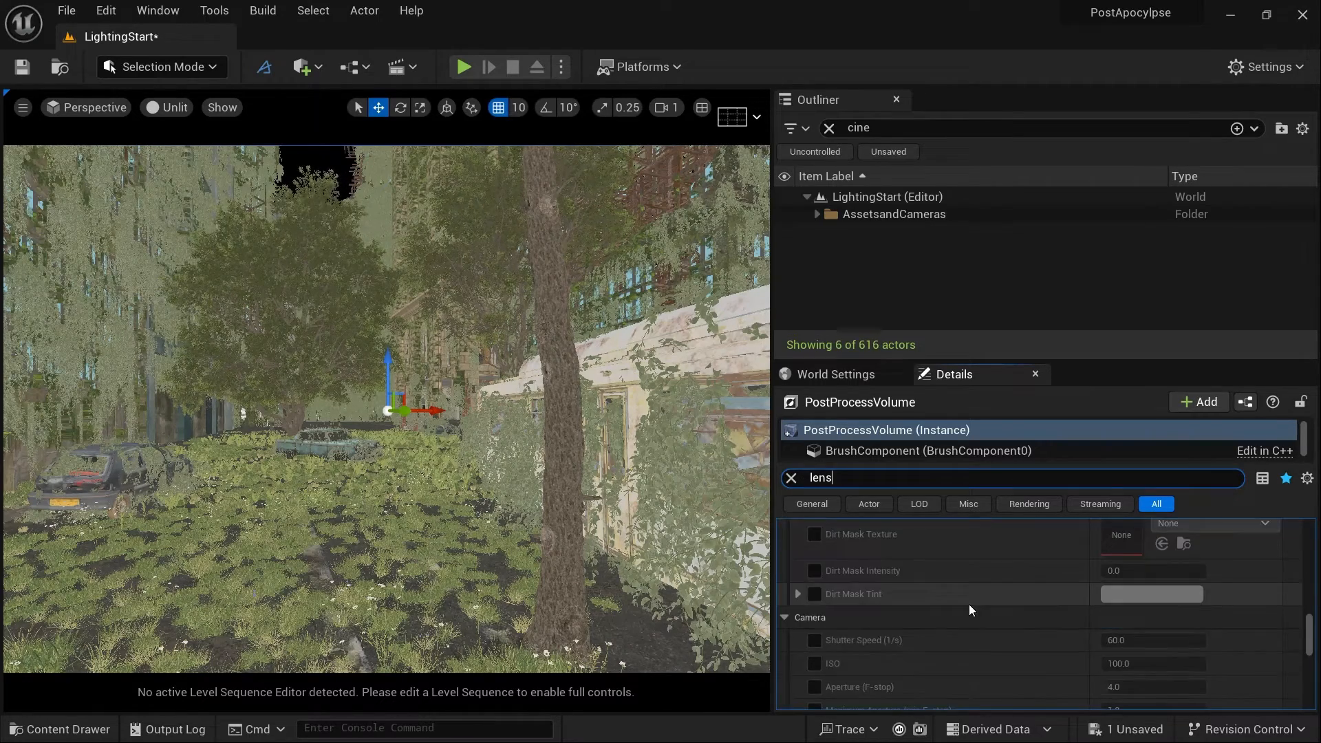
text( flare)
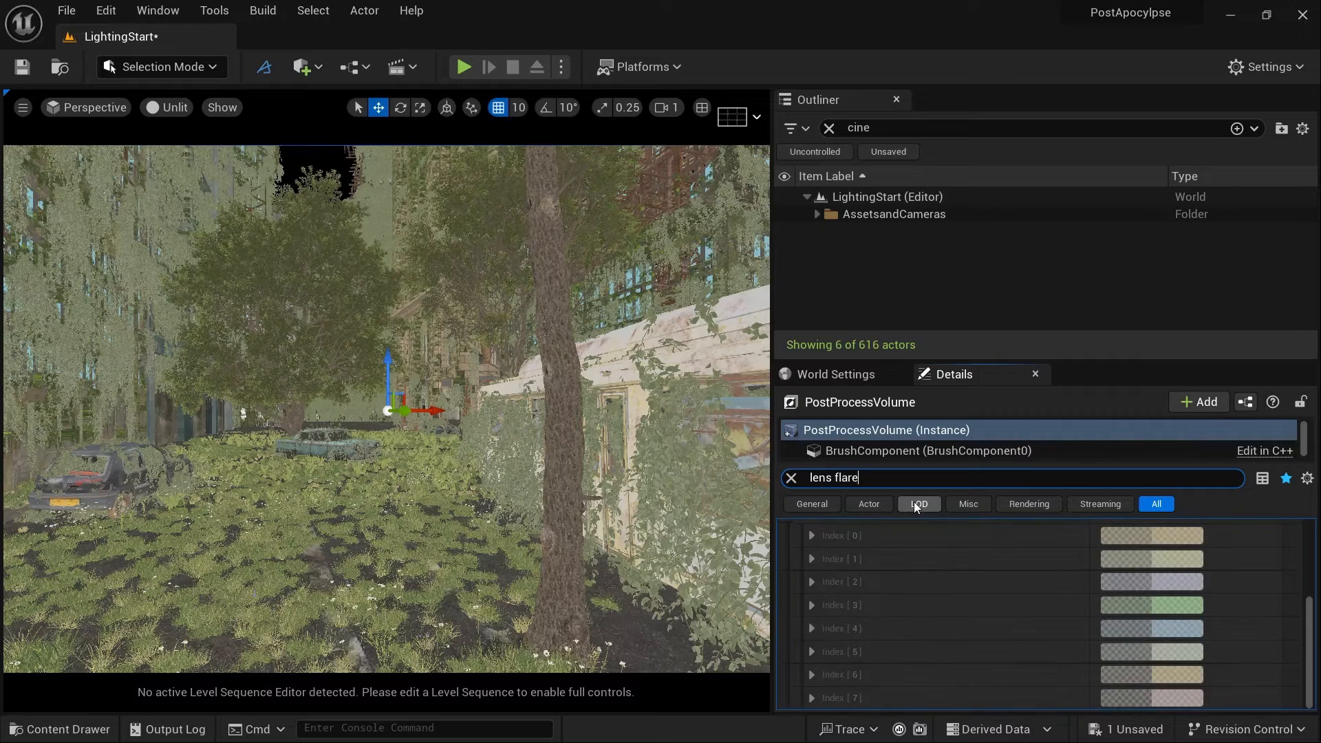
scroll(907, 571, up, 5)
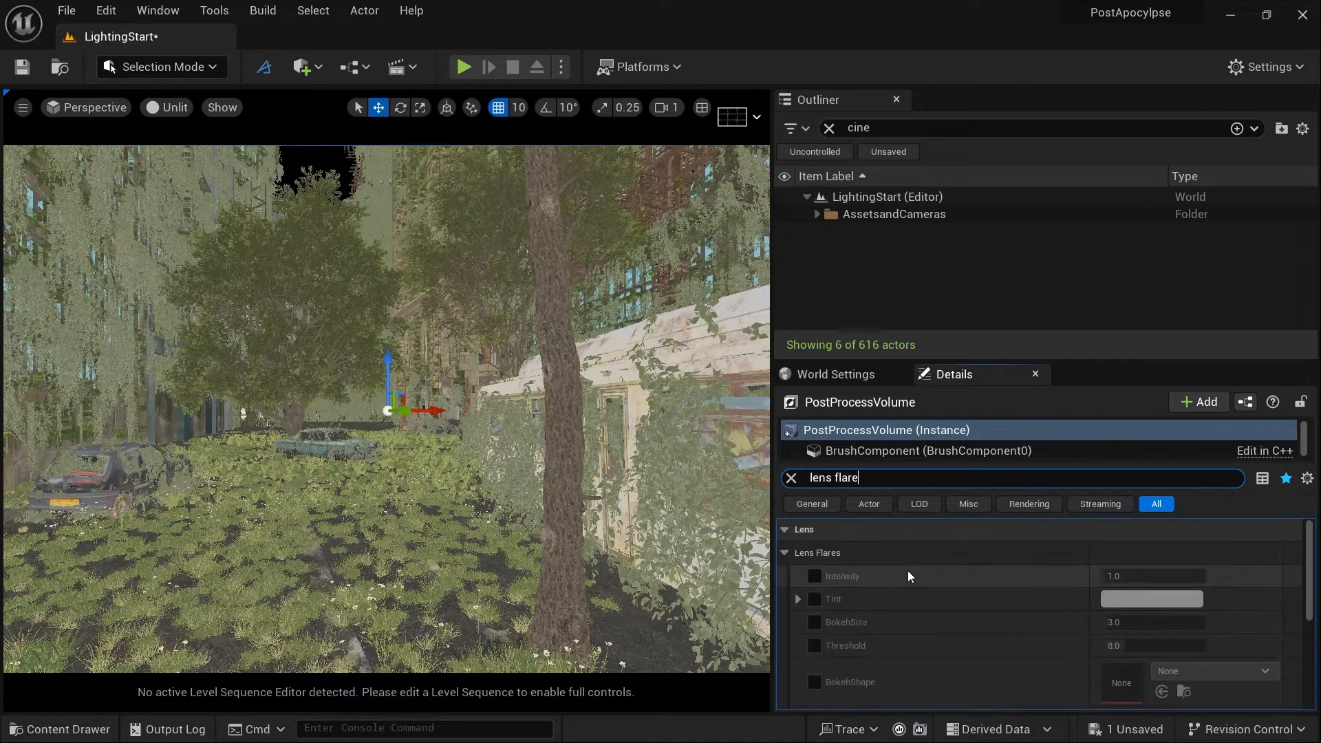
click(814, 575)
click(1153, 576)
text(0)
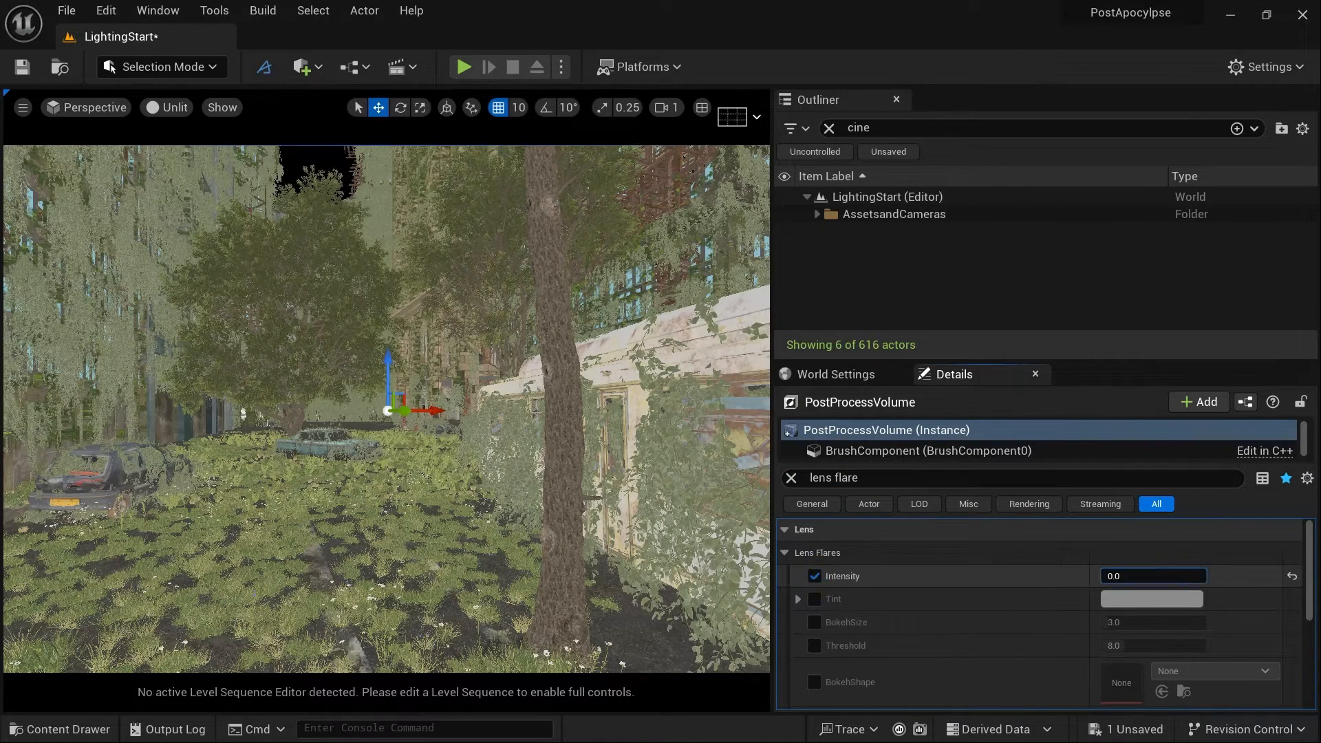
key(Return)
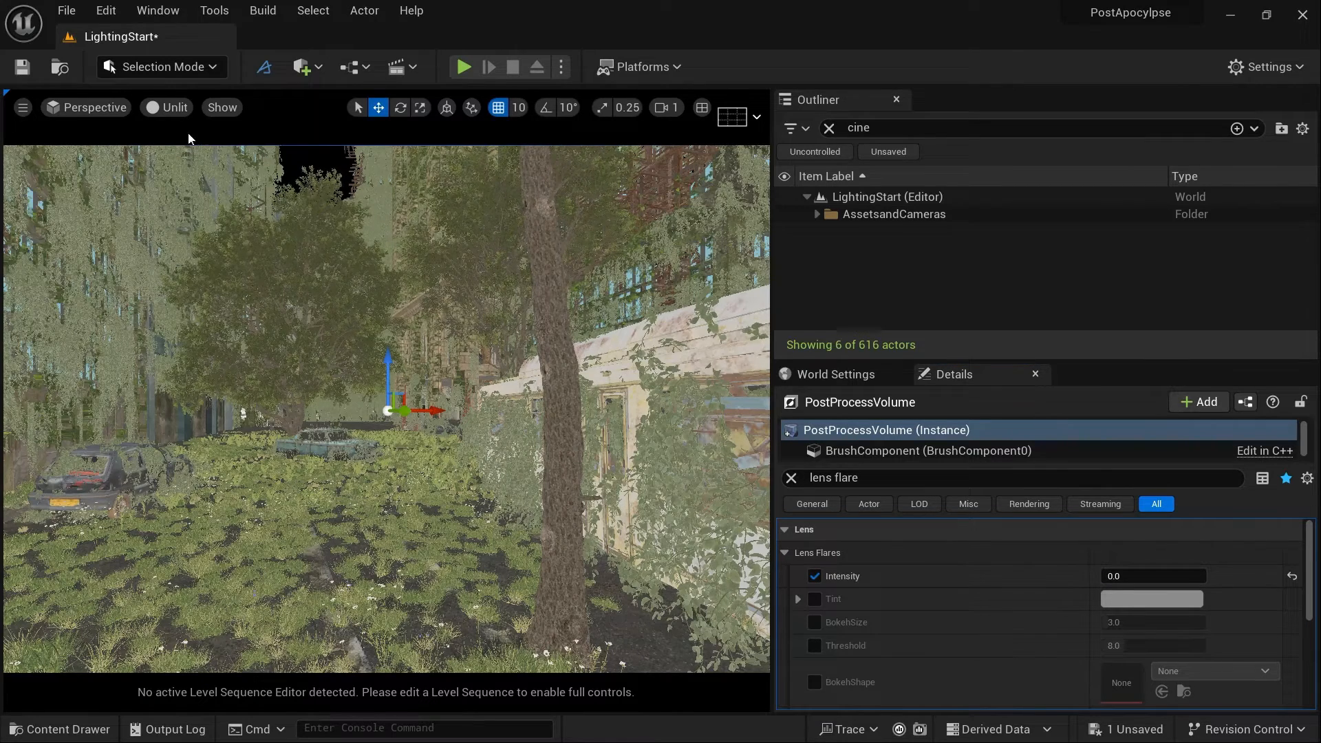
Switch the viewport's view mode from Unlit to Lit.
click(167, 108)
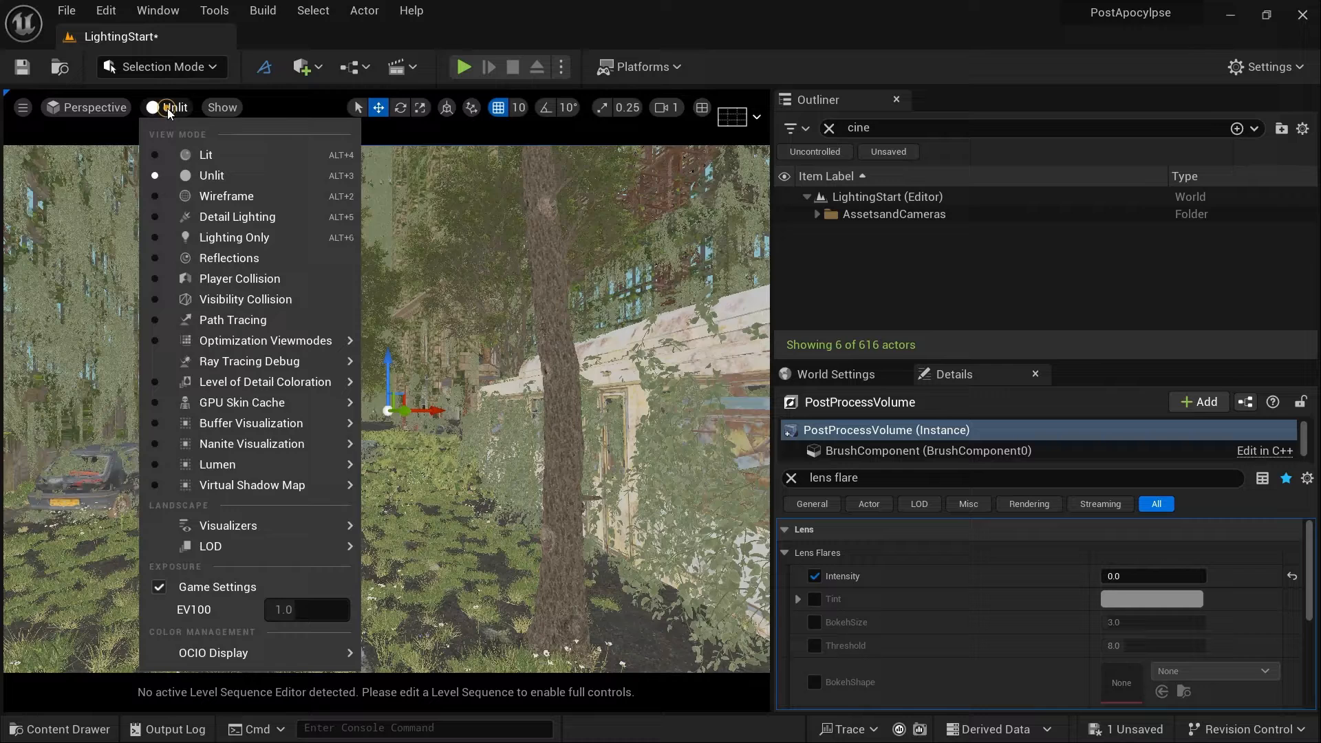
click(182, 150)
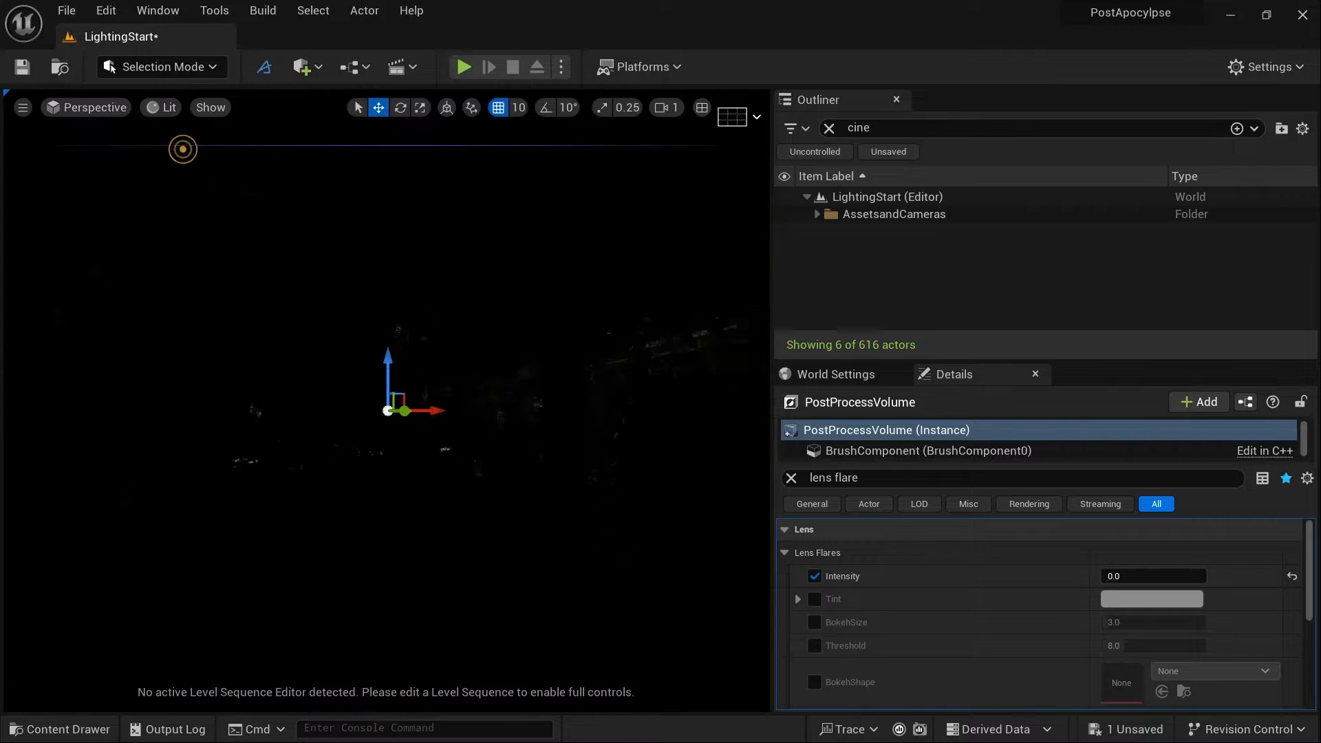
click(163, 13)
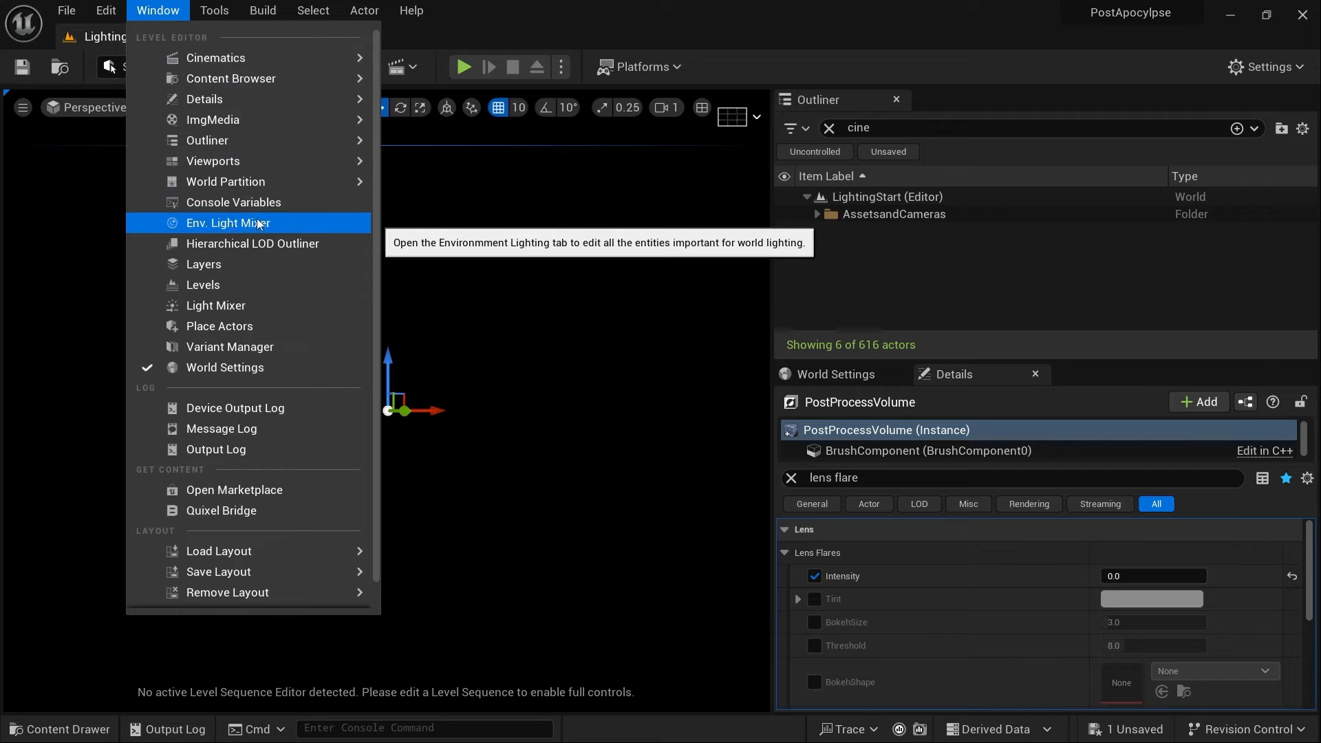
click(548, 22)
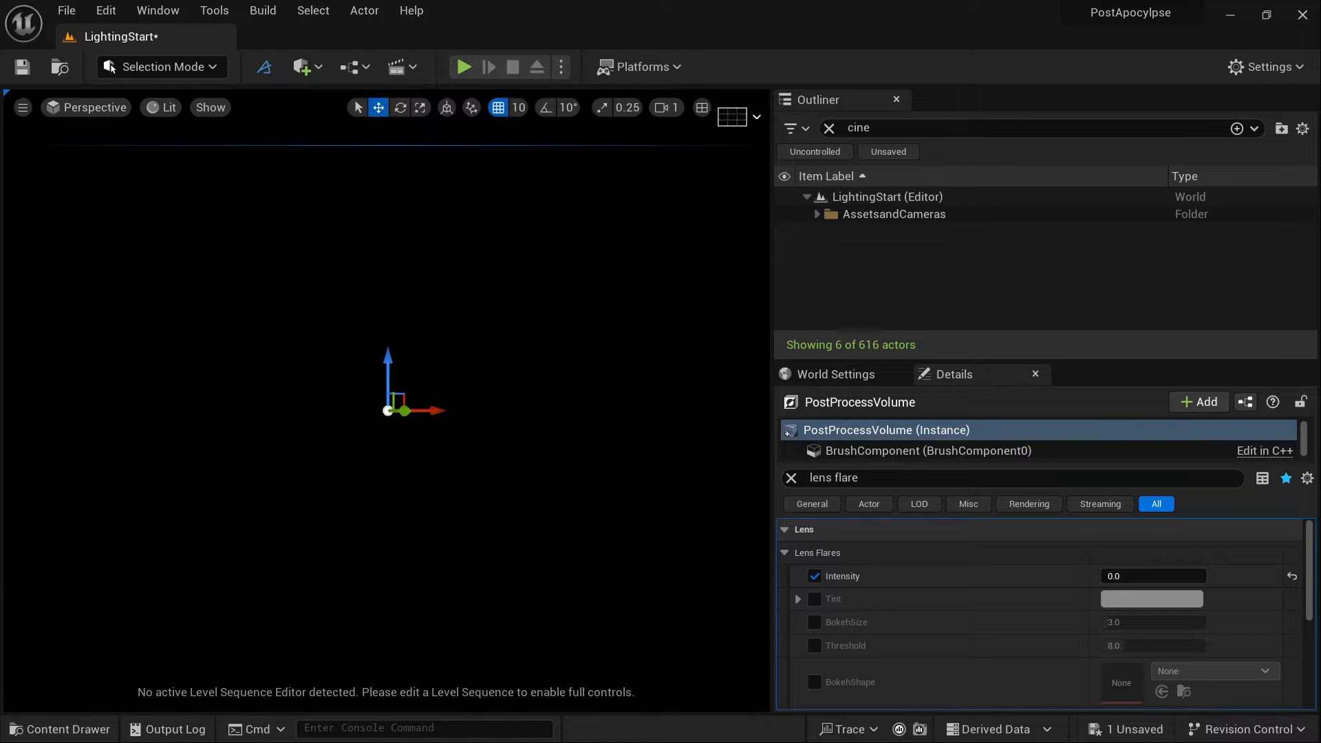
Add a Directional Light to the level and rotate its sun direction toward the ivy-covered building facades.
click(304, 66)
mouse_move(378, 228)
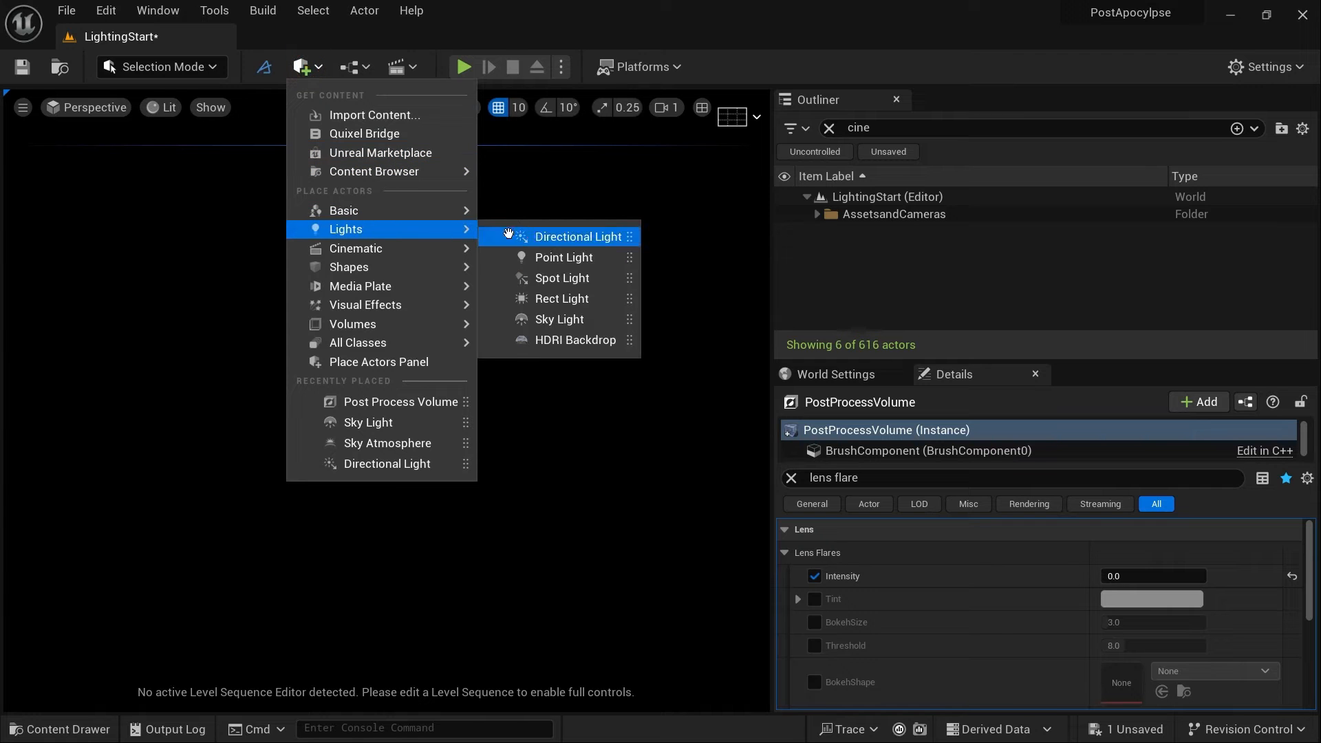
click(536, 237)
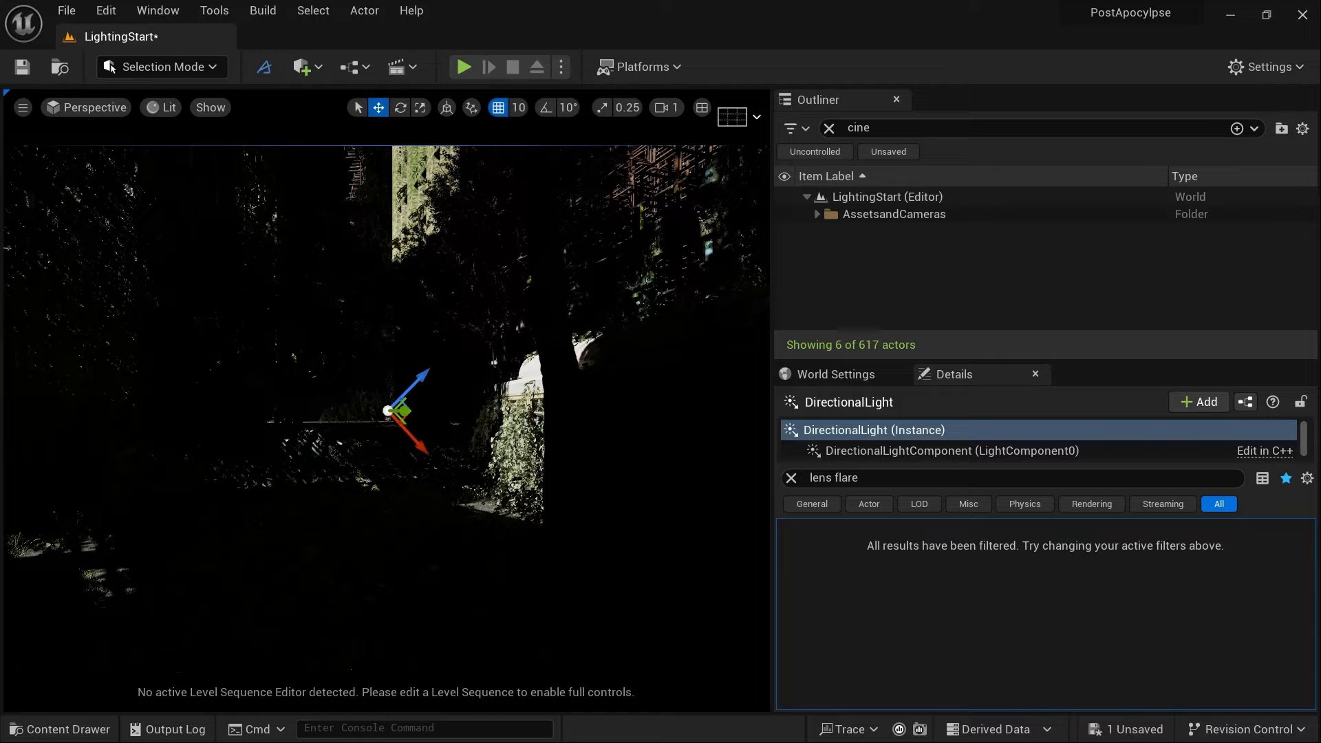
right_drag(529, 370, 459, 307)
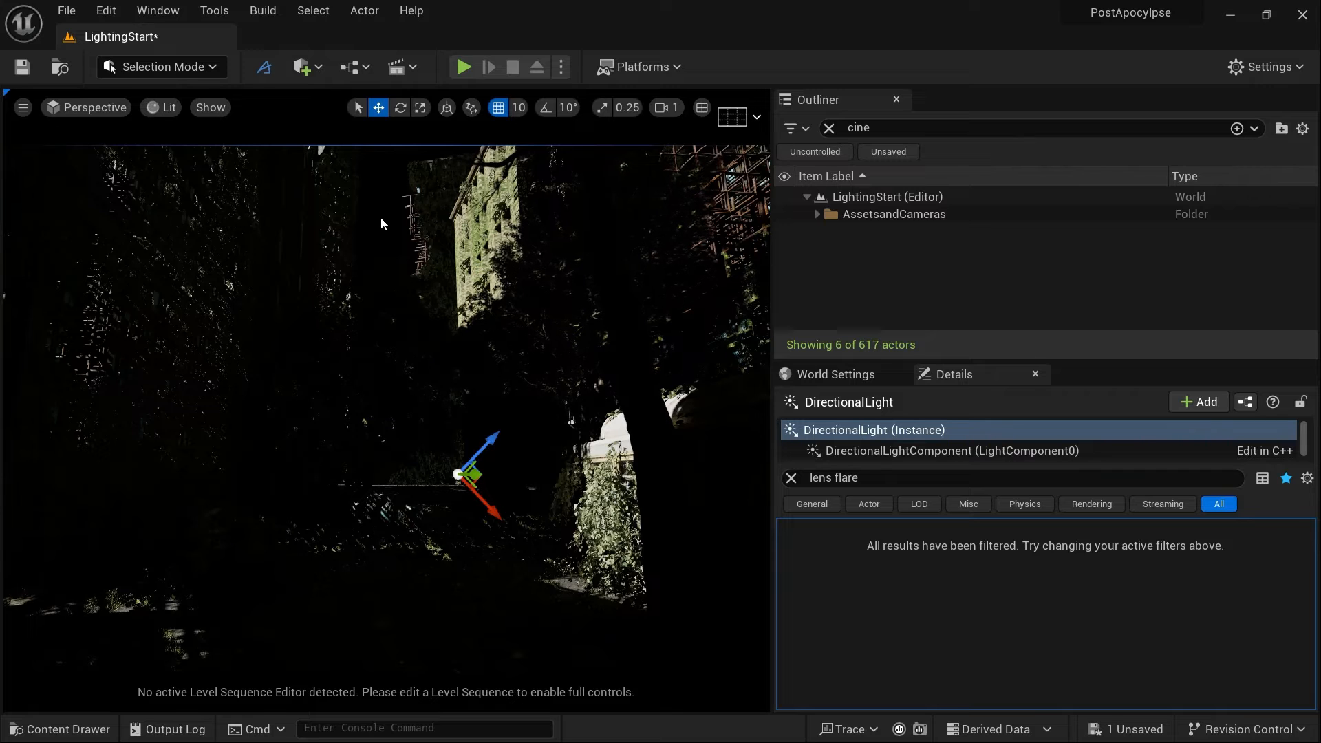
key(ctrl+l)
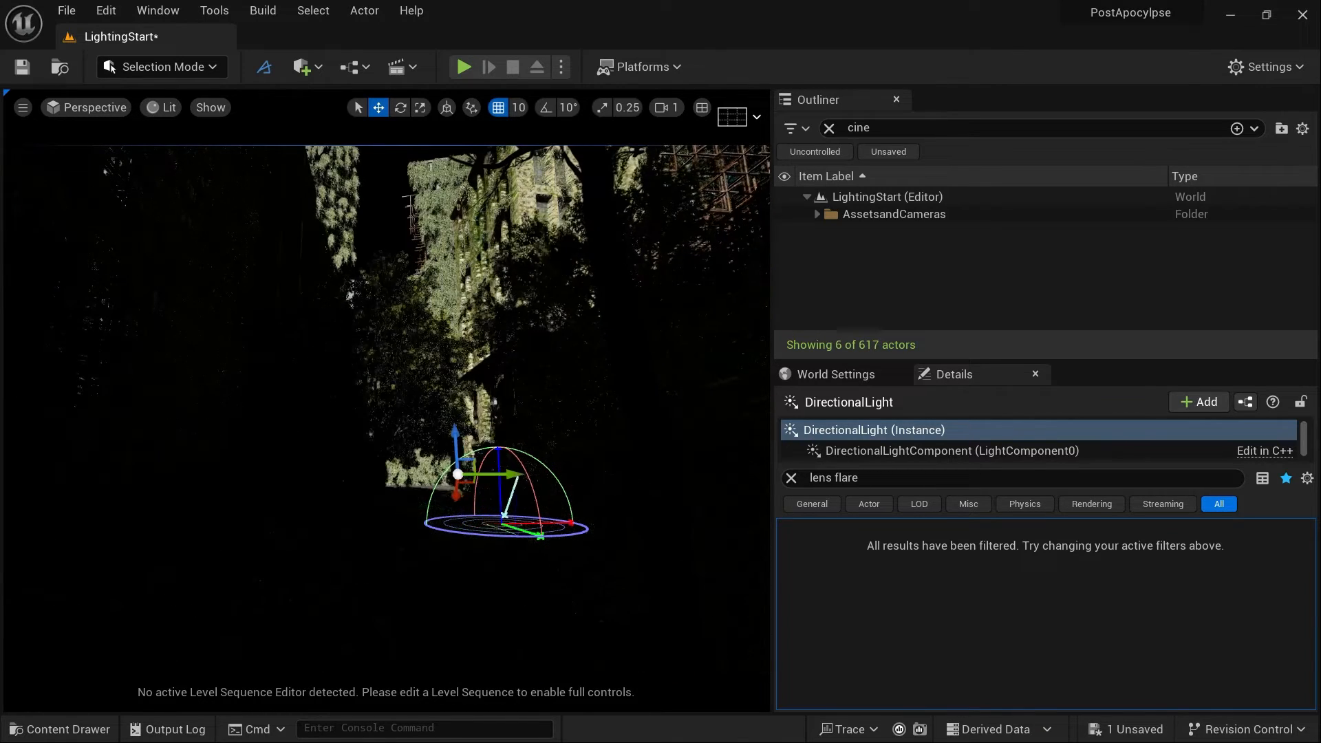
View the scene through CineCameraActor0 and adjust the directional light's angle to light the ivy wall and trees.
click(162, 110)
click(113, 109)
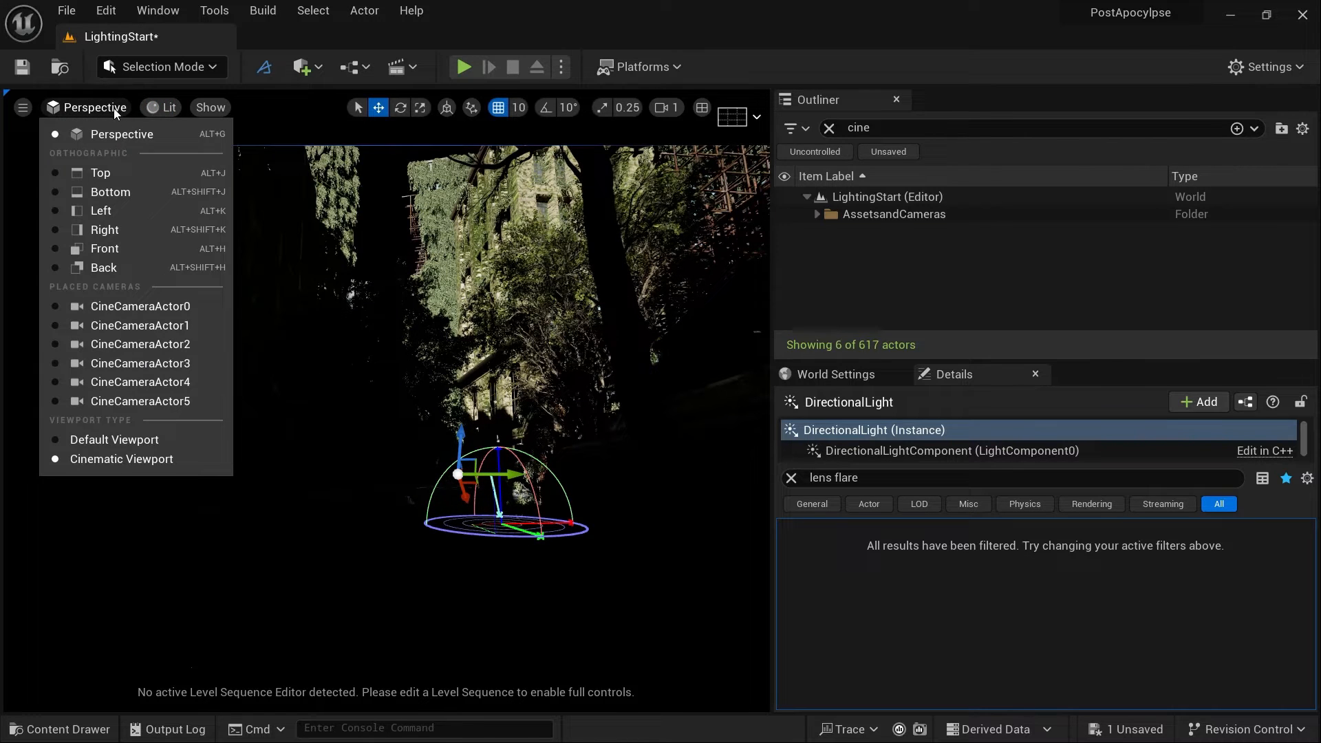
click(140, 307)
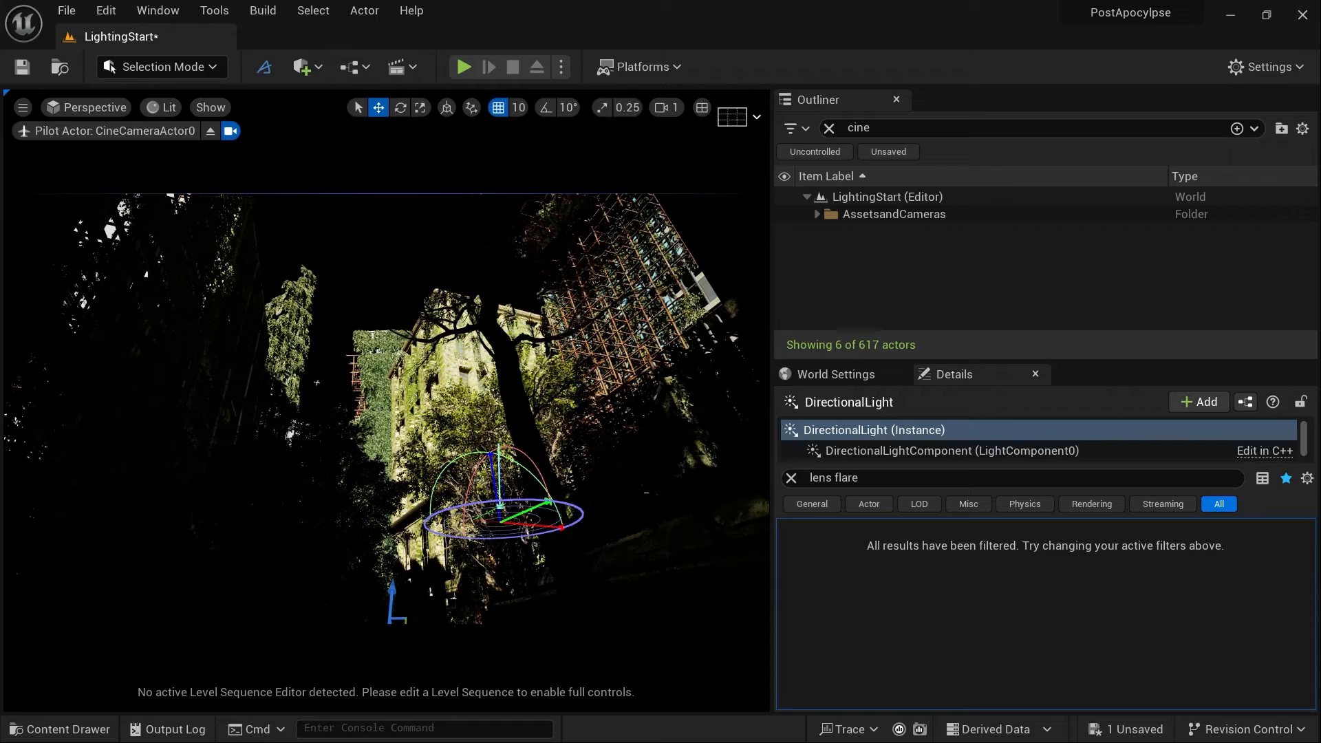
key(ctrl+l)
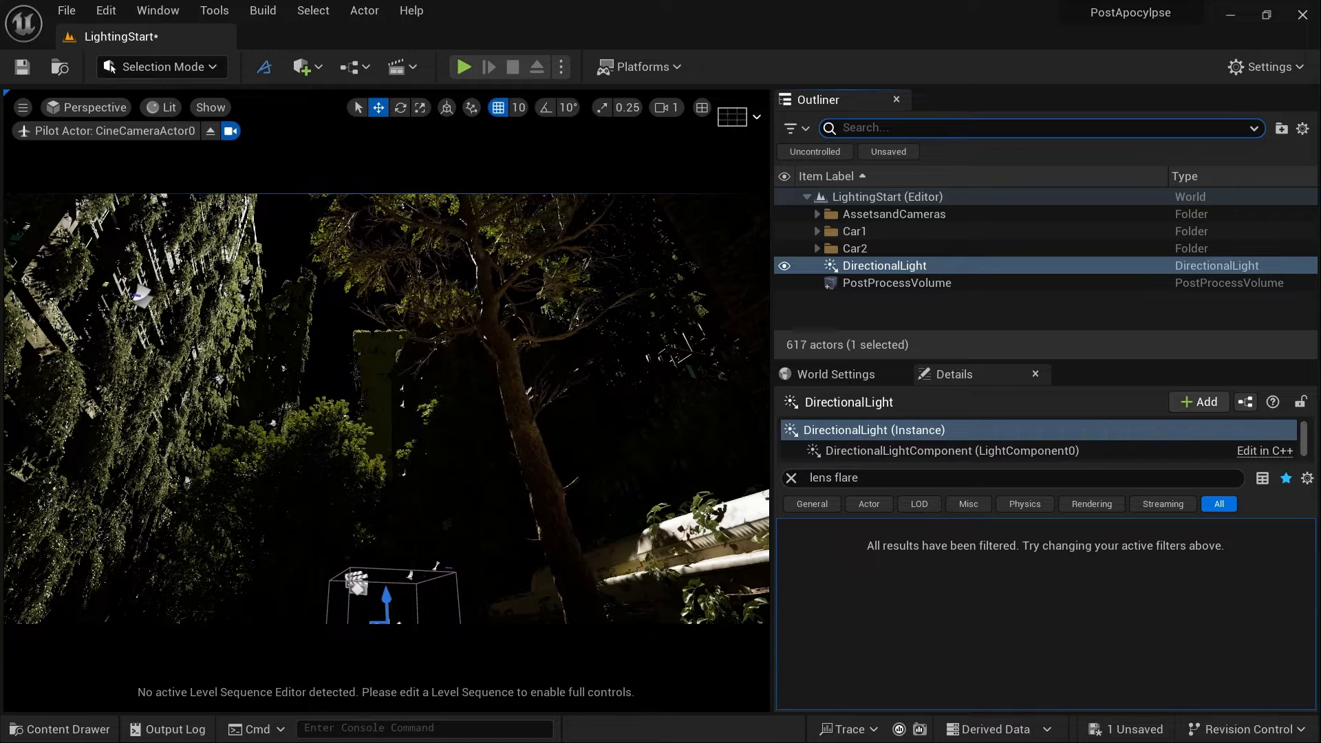
Add a Sky Atmosphere to the level.
click(303, 67)
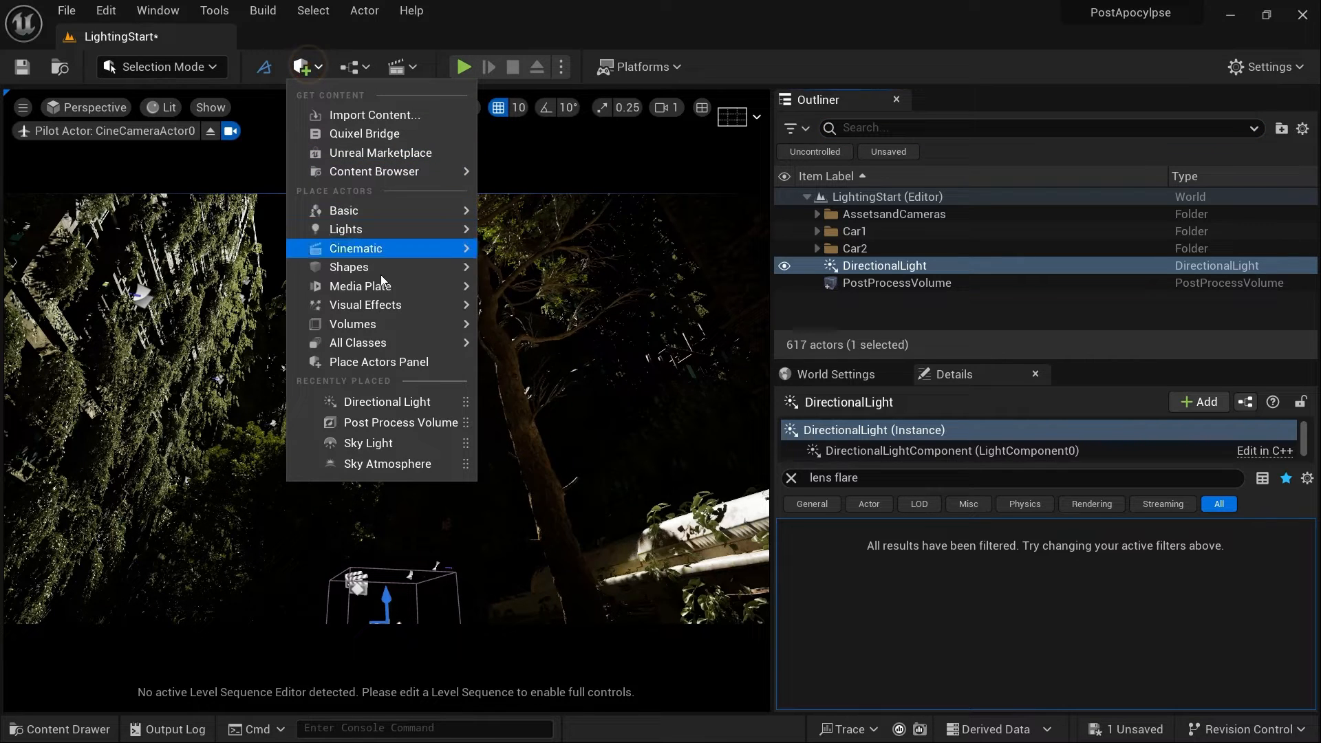
mouse_move(386, 310)
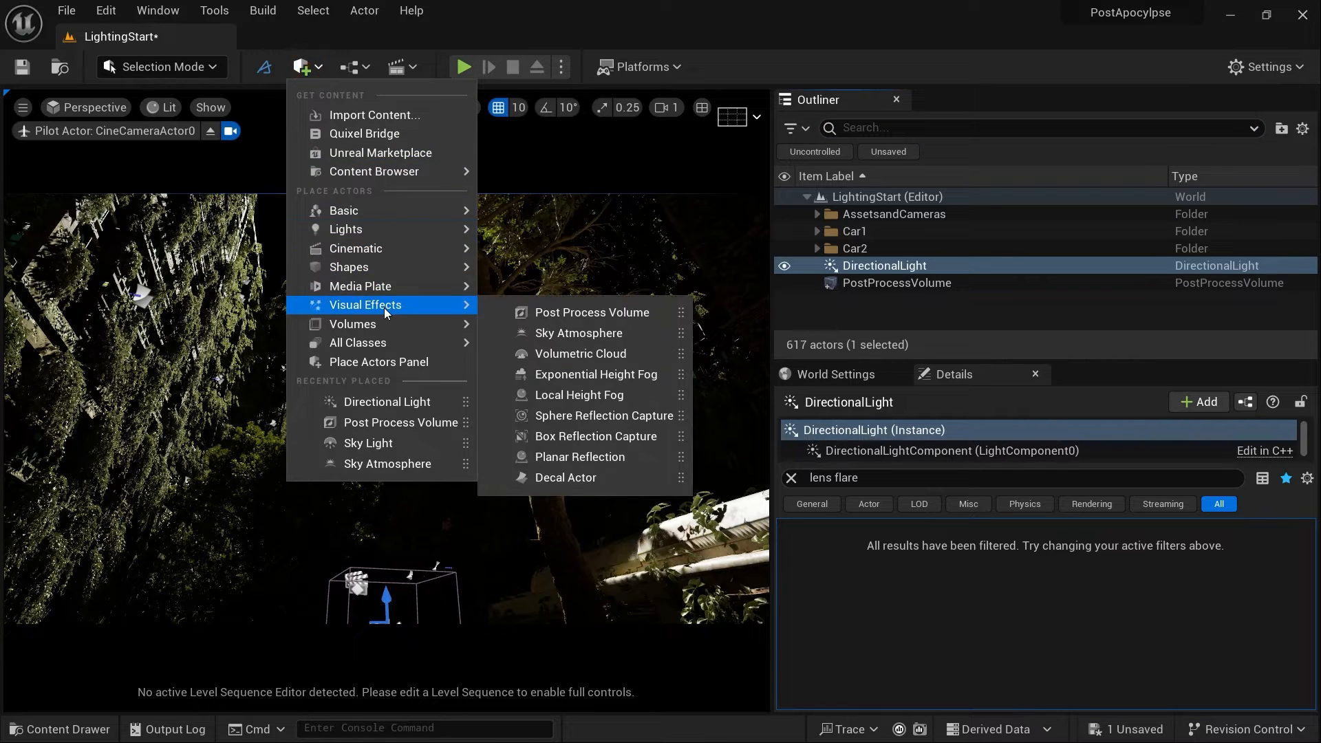
click(575, 334)
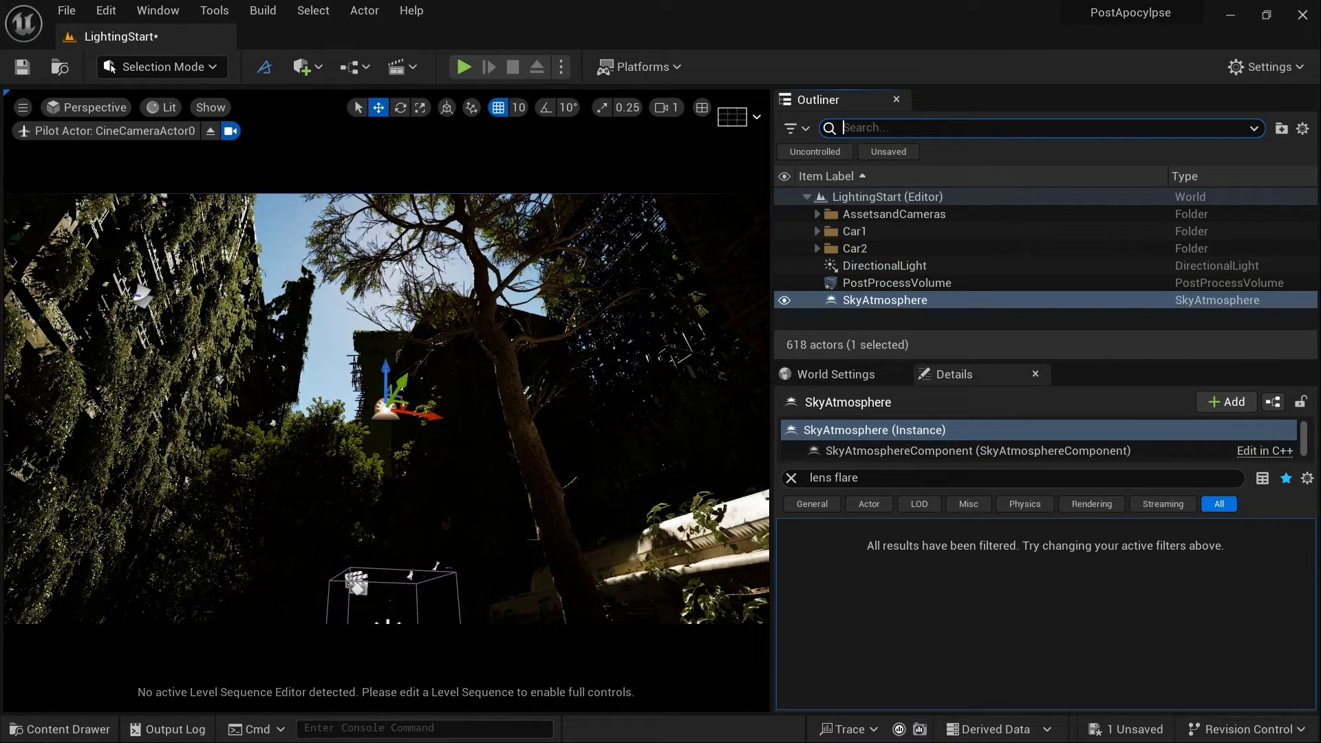
Stop piloting CineCameraActor0 to view the sky above the buildings, and clear the lens flare property filter.
click(209, 132)
right_drag(324, 177, 303, 107)
key(s)
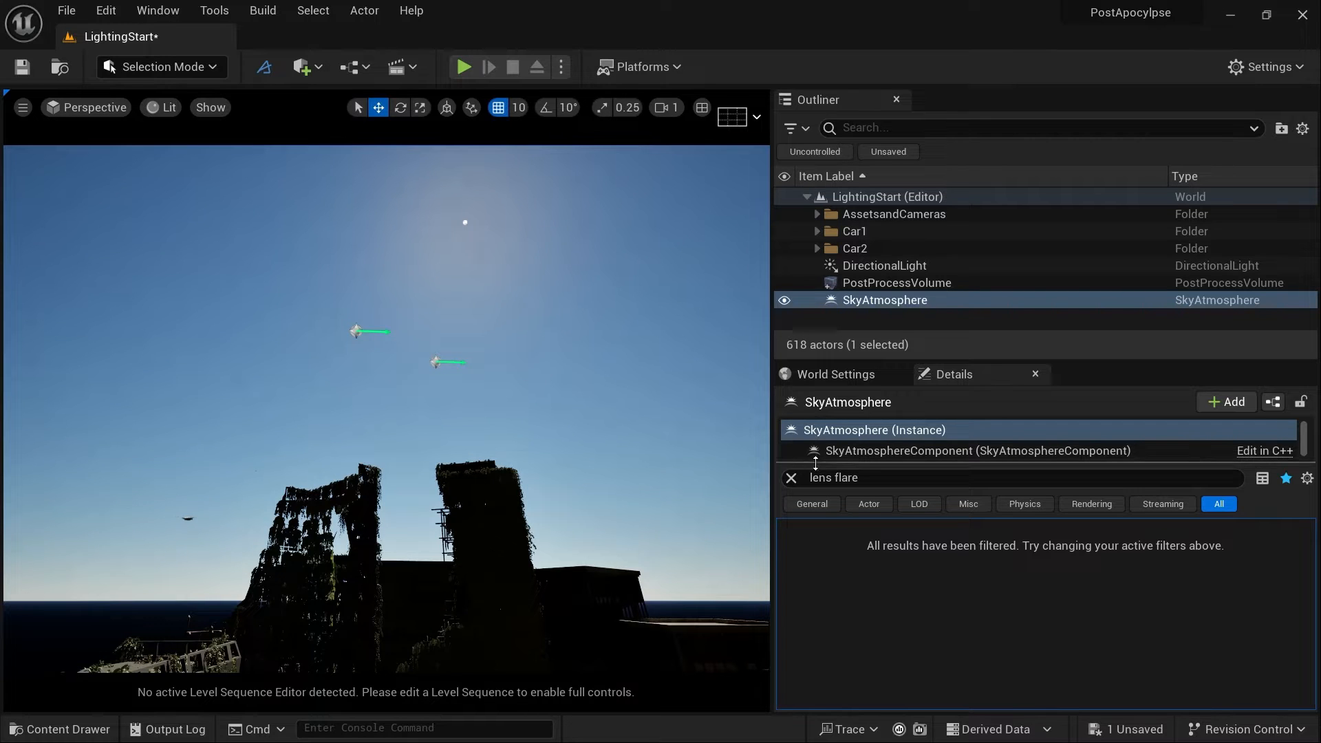
click(791, 477)
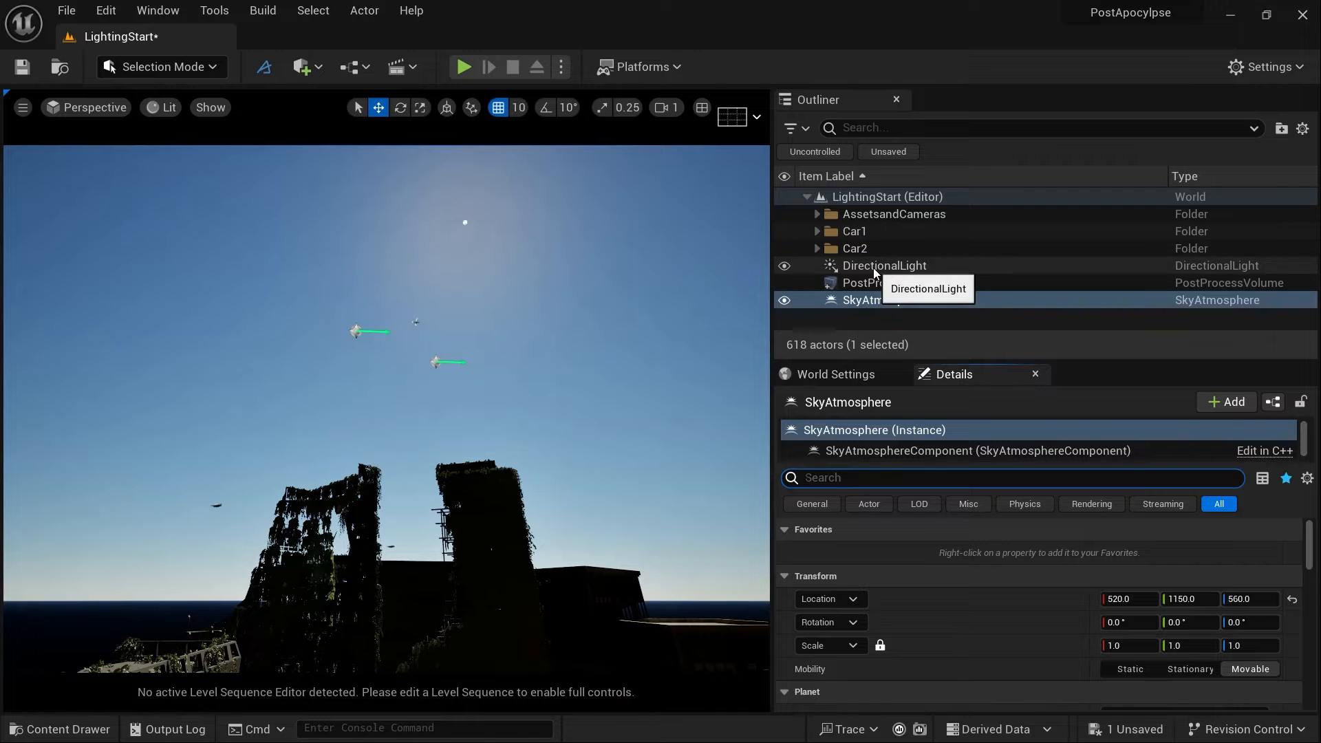
Set the directional light's mobility to Movable.
click(874, 266)
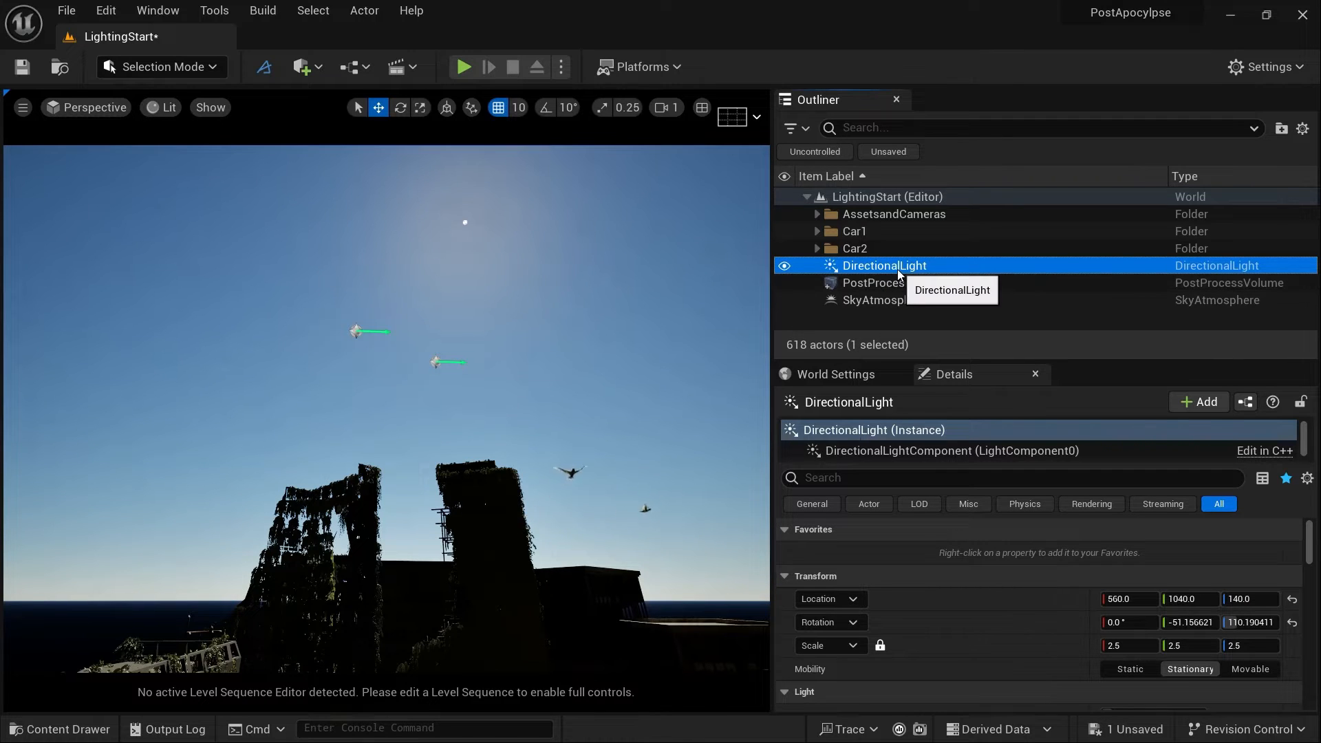
scroll(934, 589, down, 3)
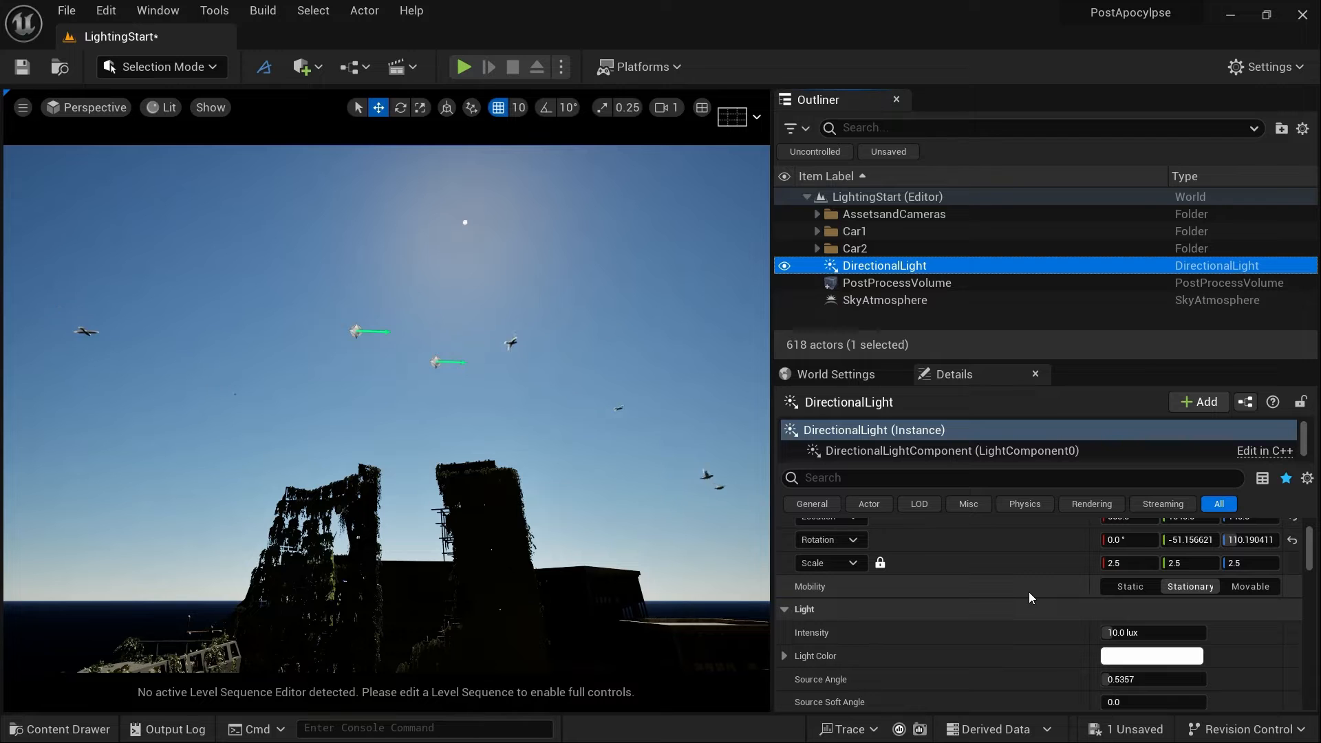
click(1242, 586)
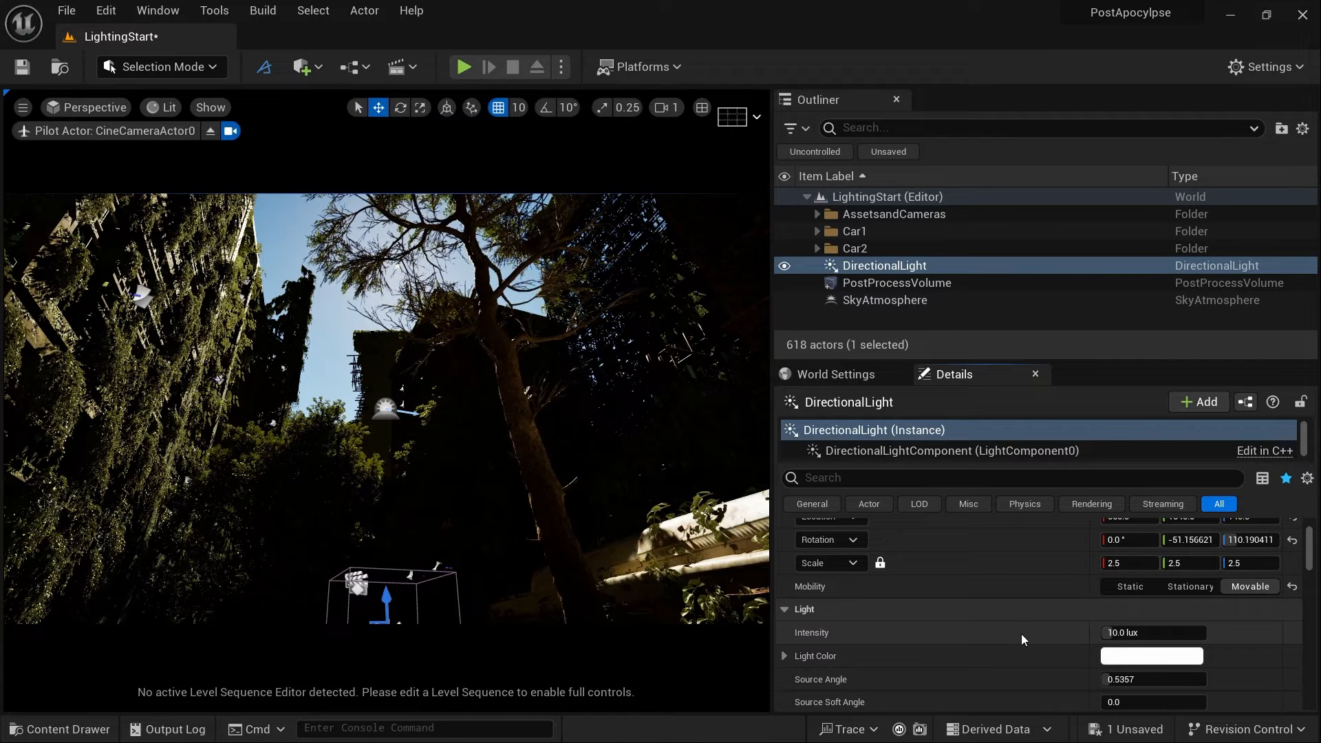
Try an intensity of 20 lux on the directional light, and set it back to 10 lux.
click(1145, 632)
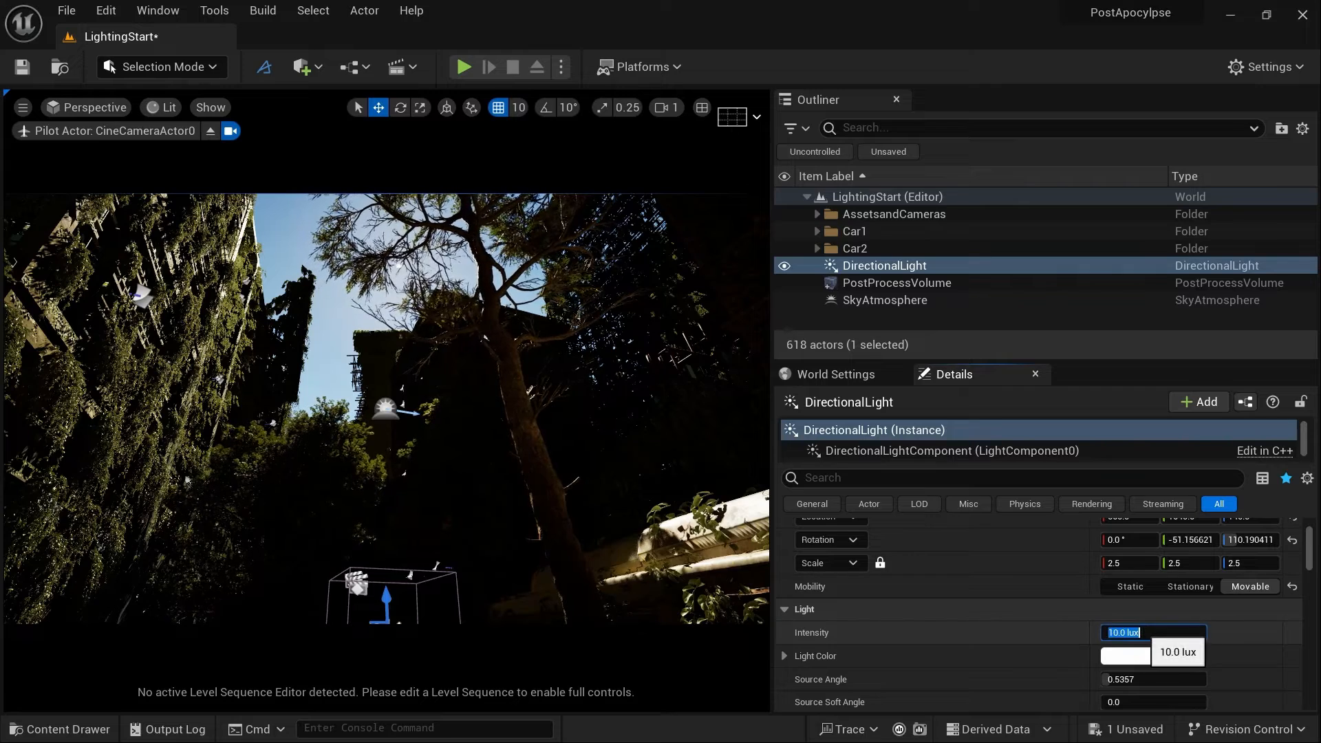
text(20)
key(Return)
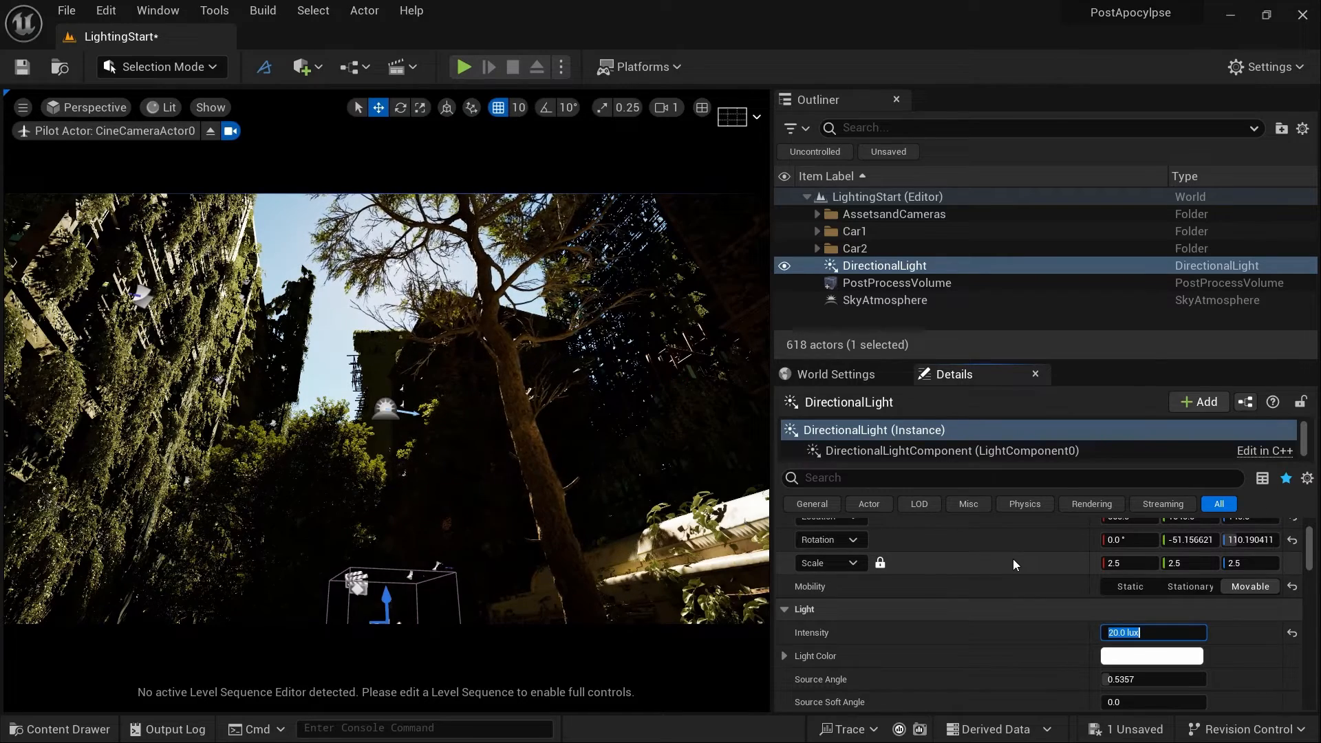
text(10)
key(Return)
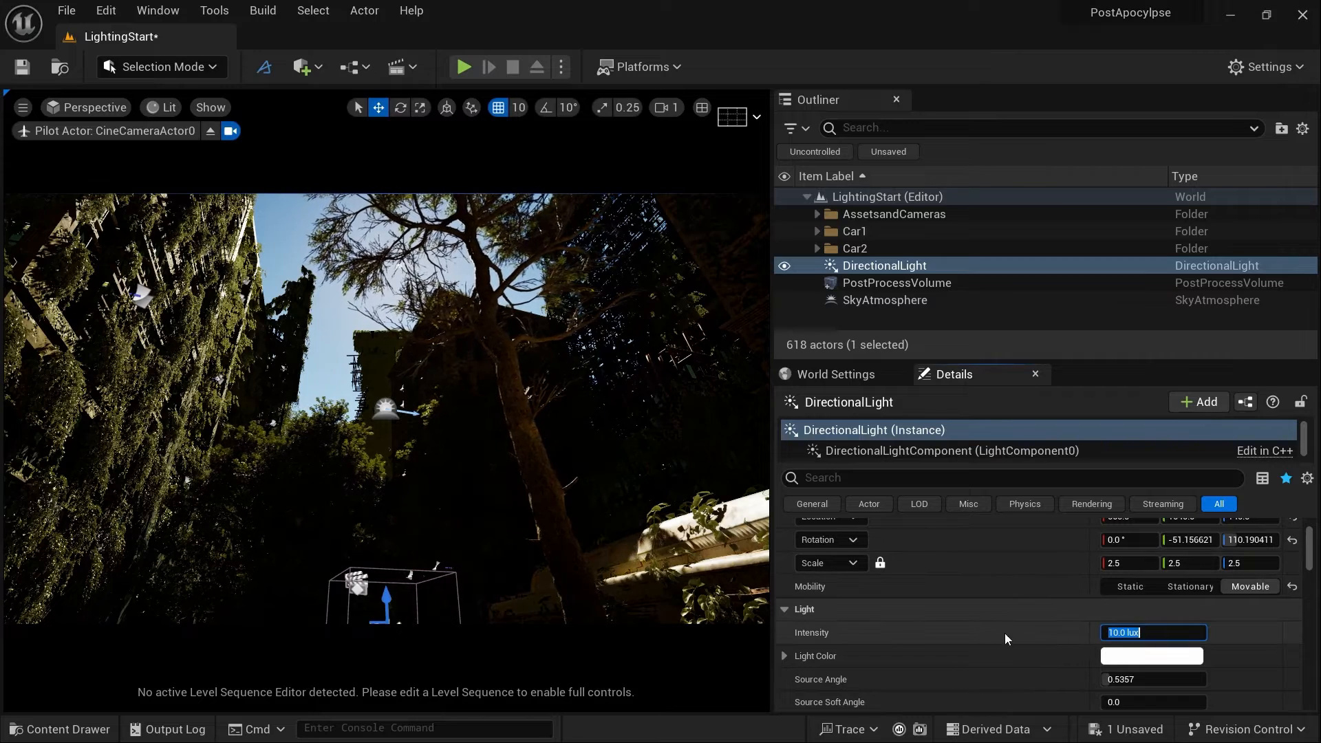
Stop piloting CineCameraActor0, look up at the sun between the buildings, and set the directional light's source angle to 3.
scroll(999, 633, down, 2)
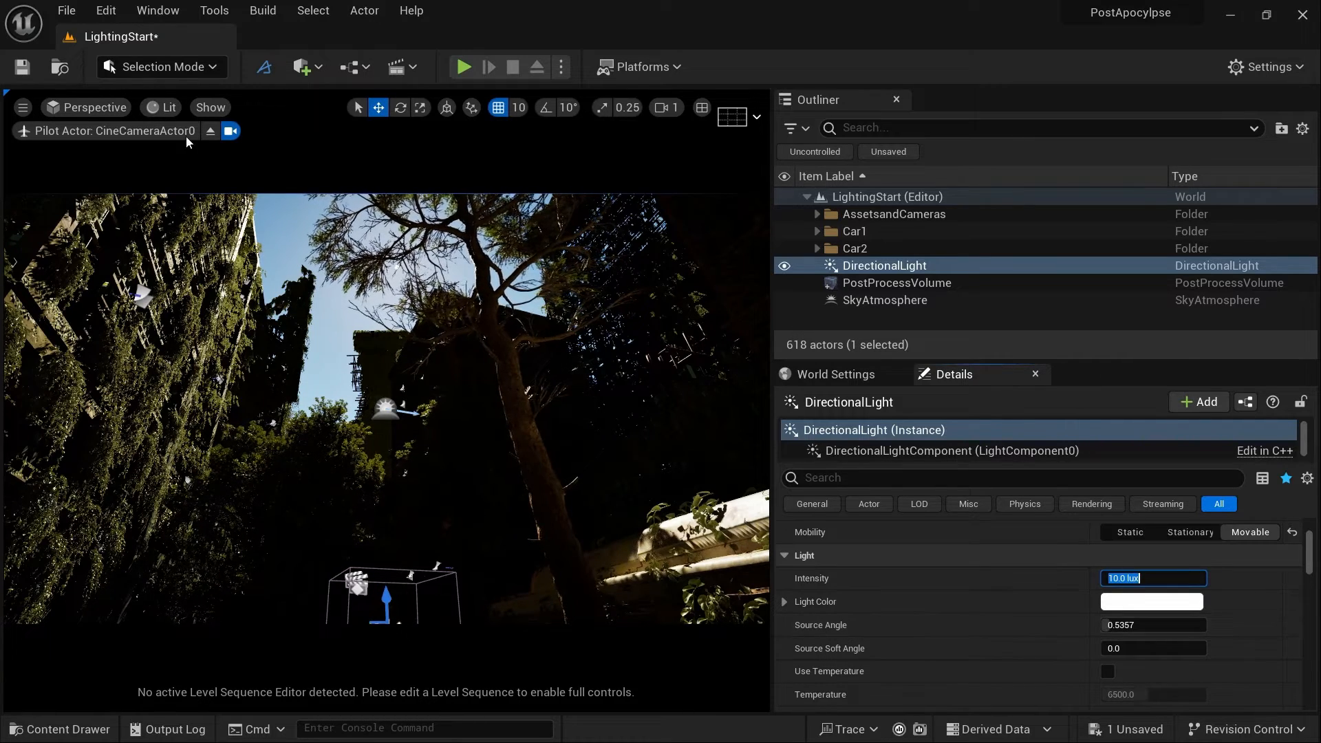
click(209, 130)
right_drag(208, 129, 411, 386)
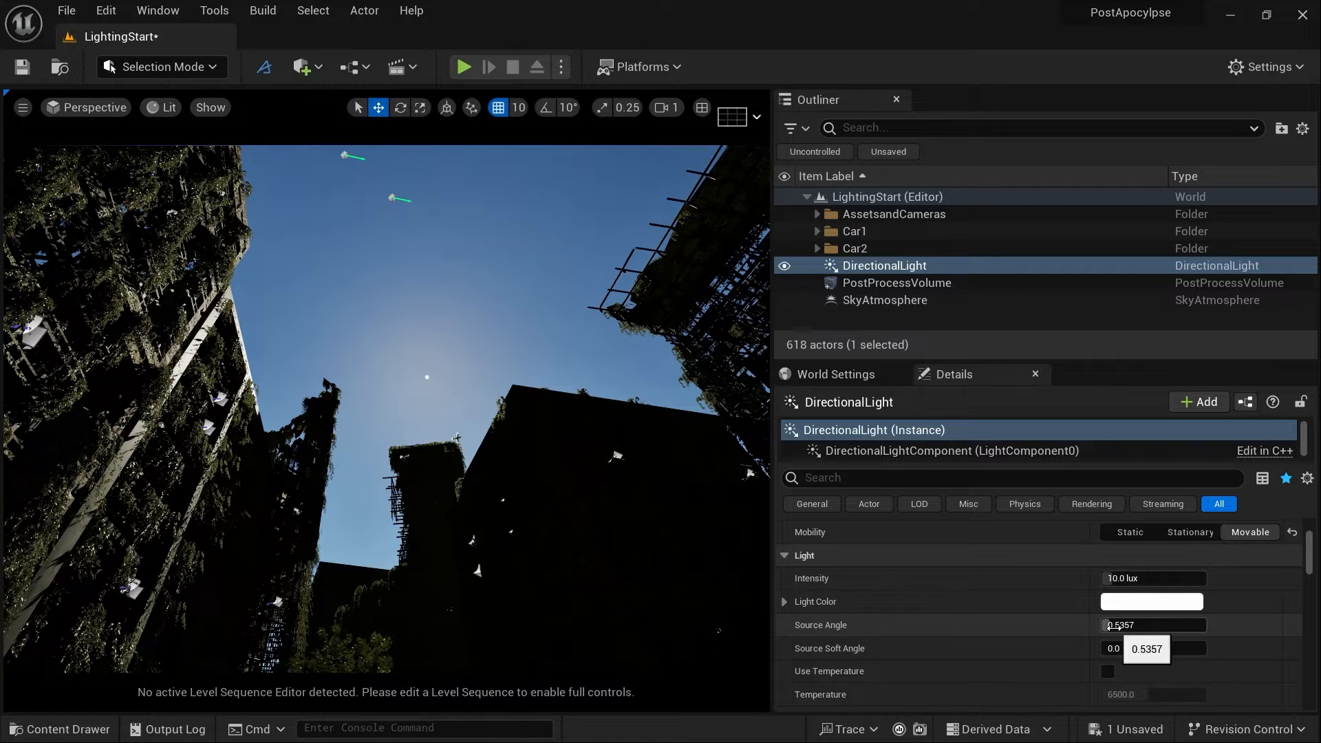
click(1113, 624)
text(3)
key(Return)
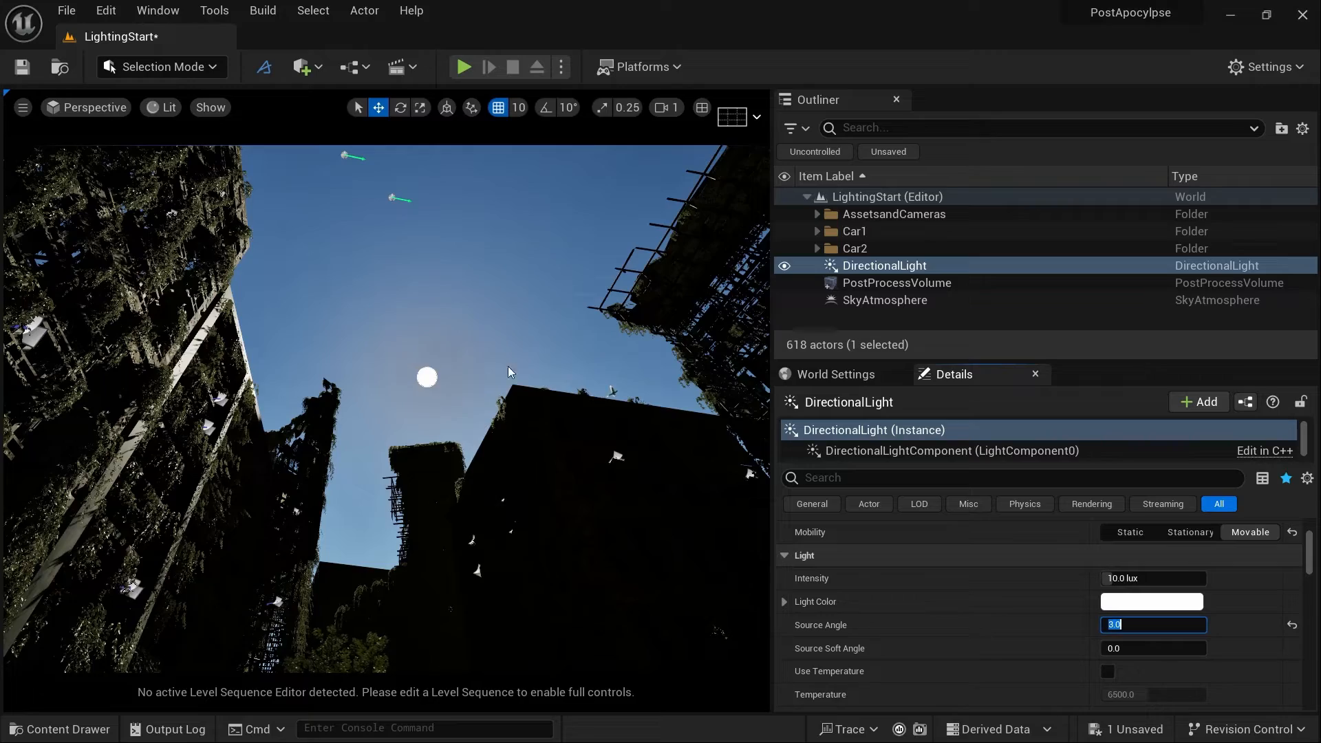
Look down at the shadows on the street and set the directional light's source angle to 0.5.
right_drag(508, 366, 428, 634)
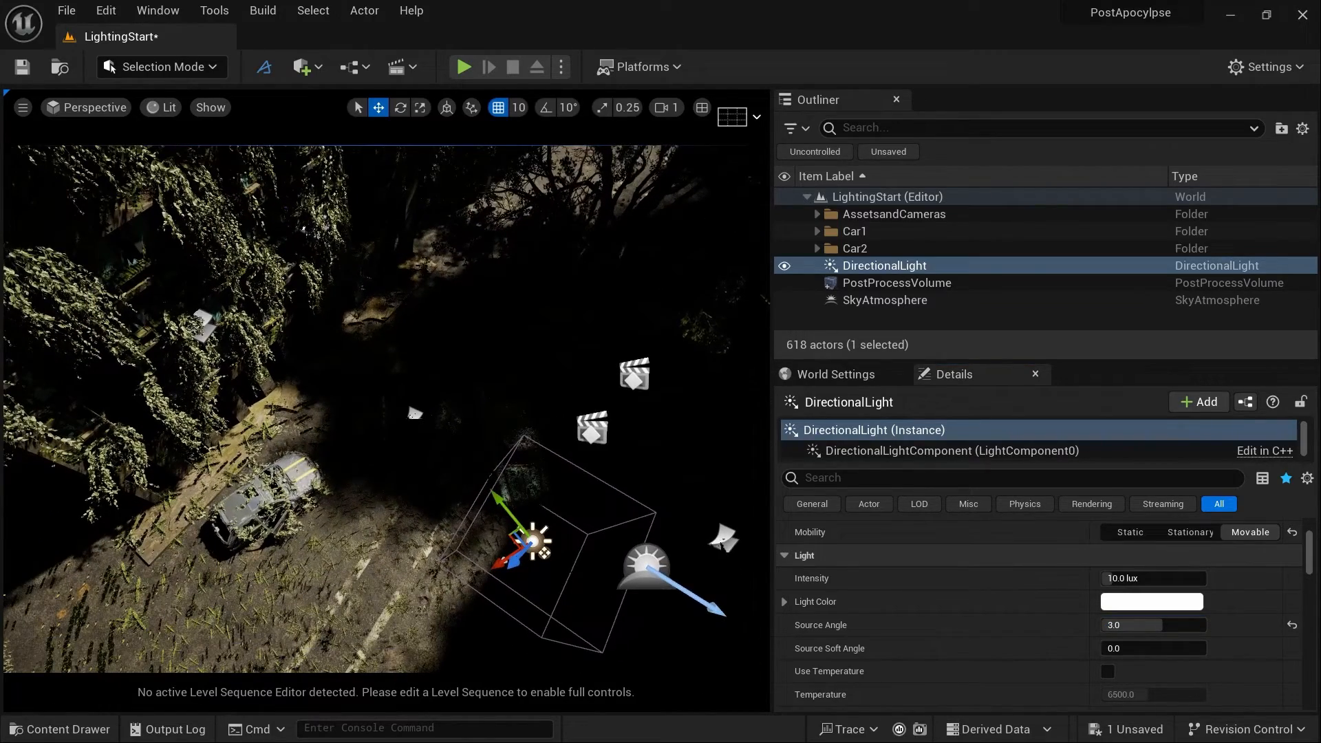
click(1131, 625)
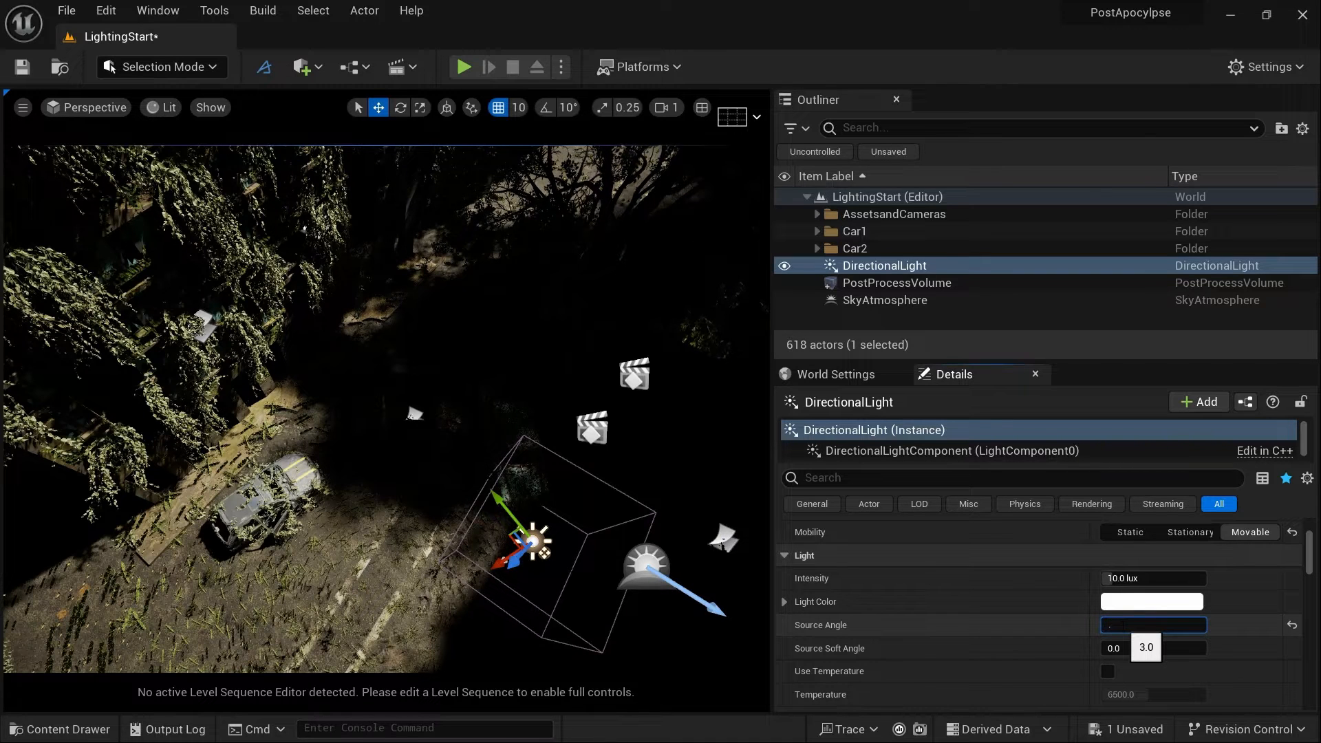
key(Return)
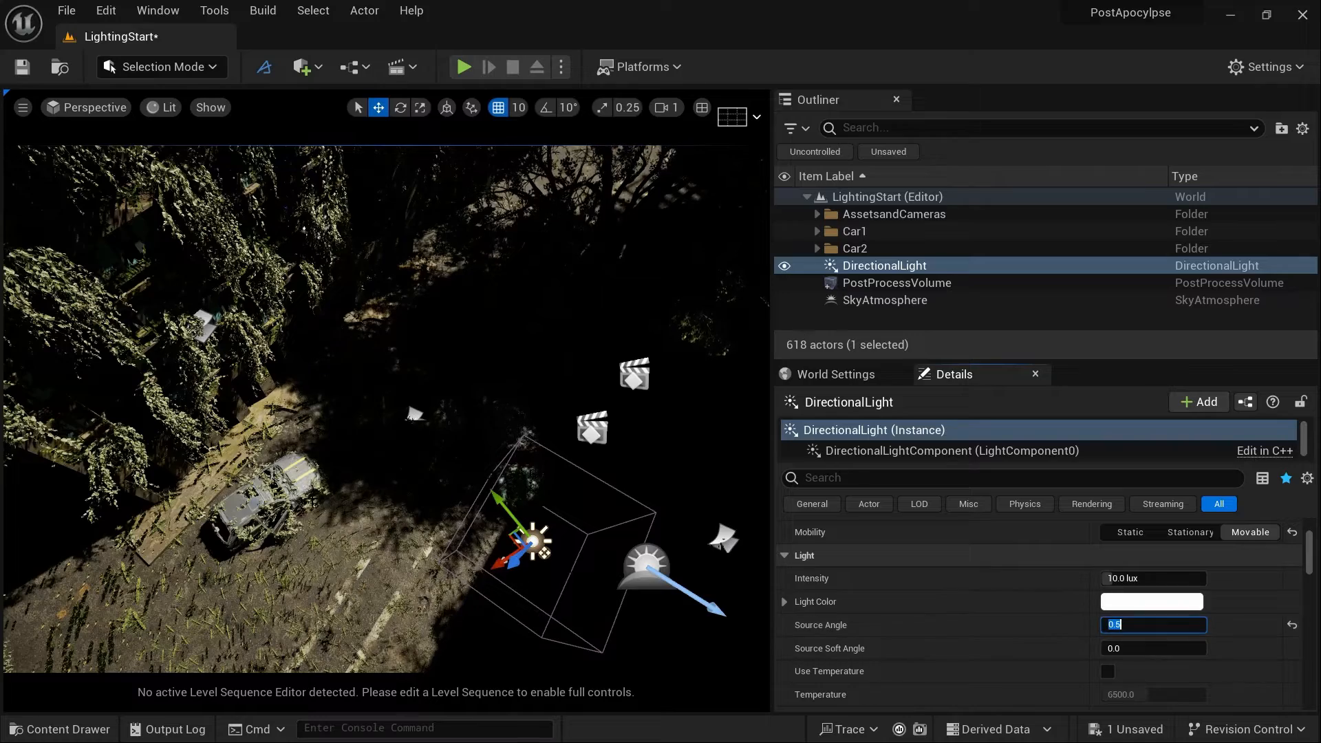
Compare source angles of 1 and 3 on the tree shadows beside the overgrown car.
right_drag(384, 529, 327, 526)
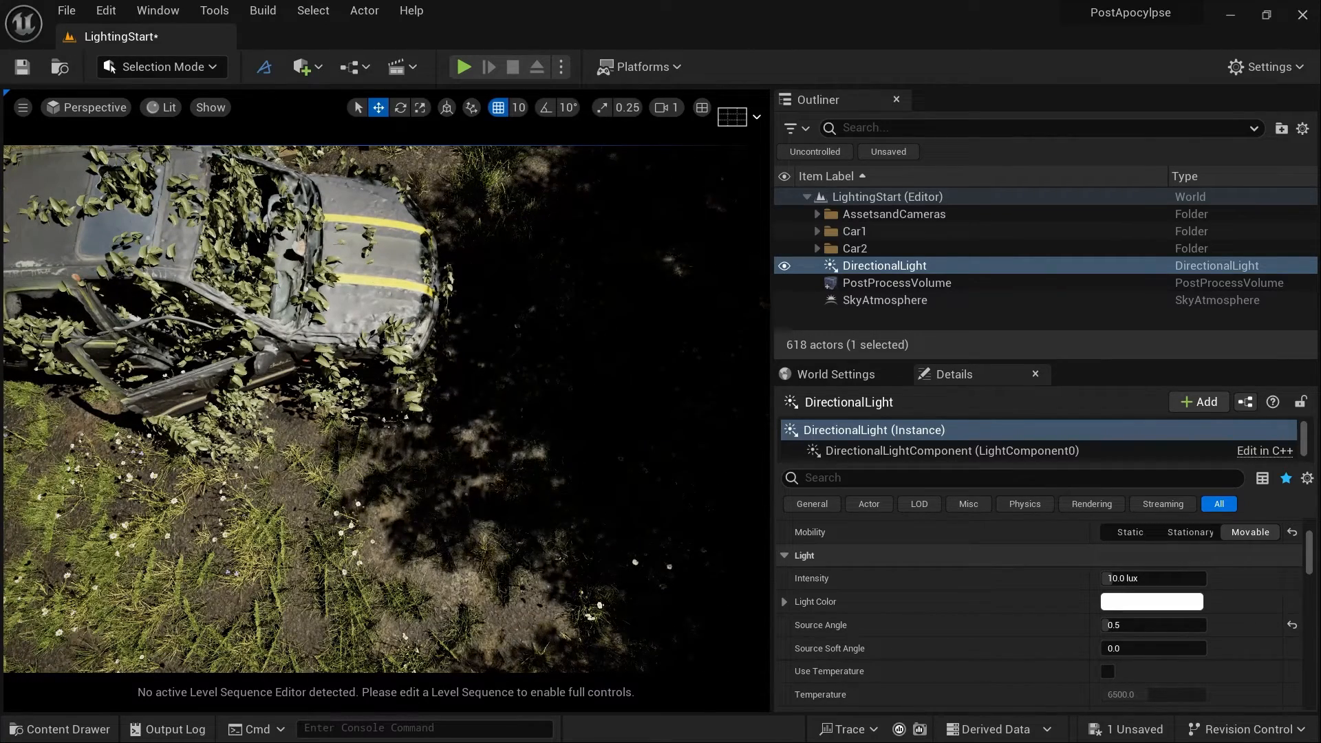
click(1142, 625)
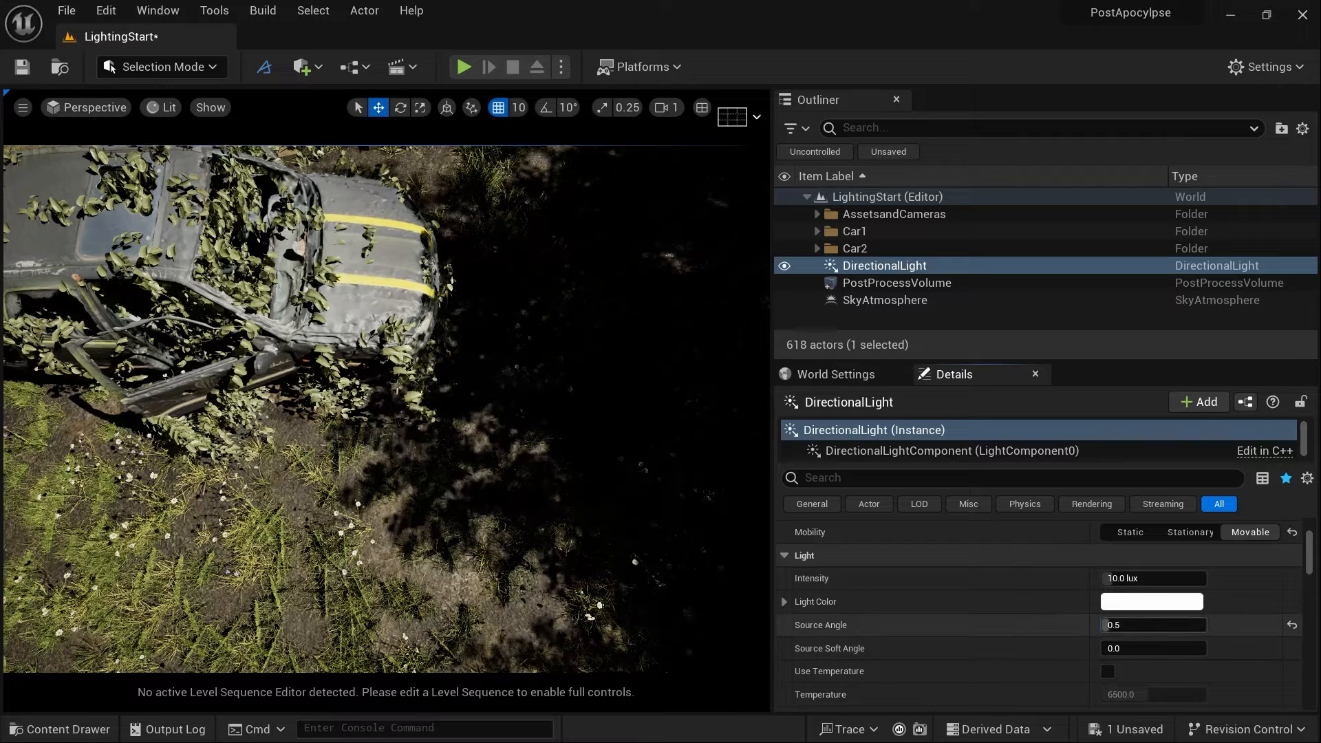
text(1)
key(Return)
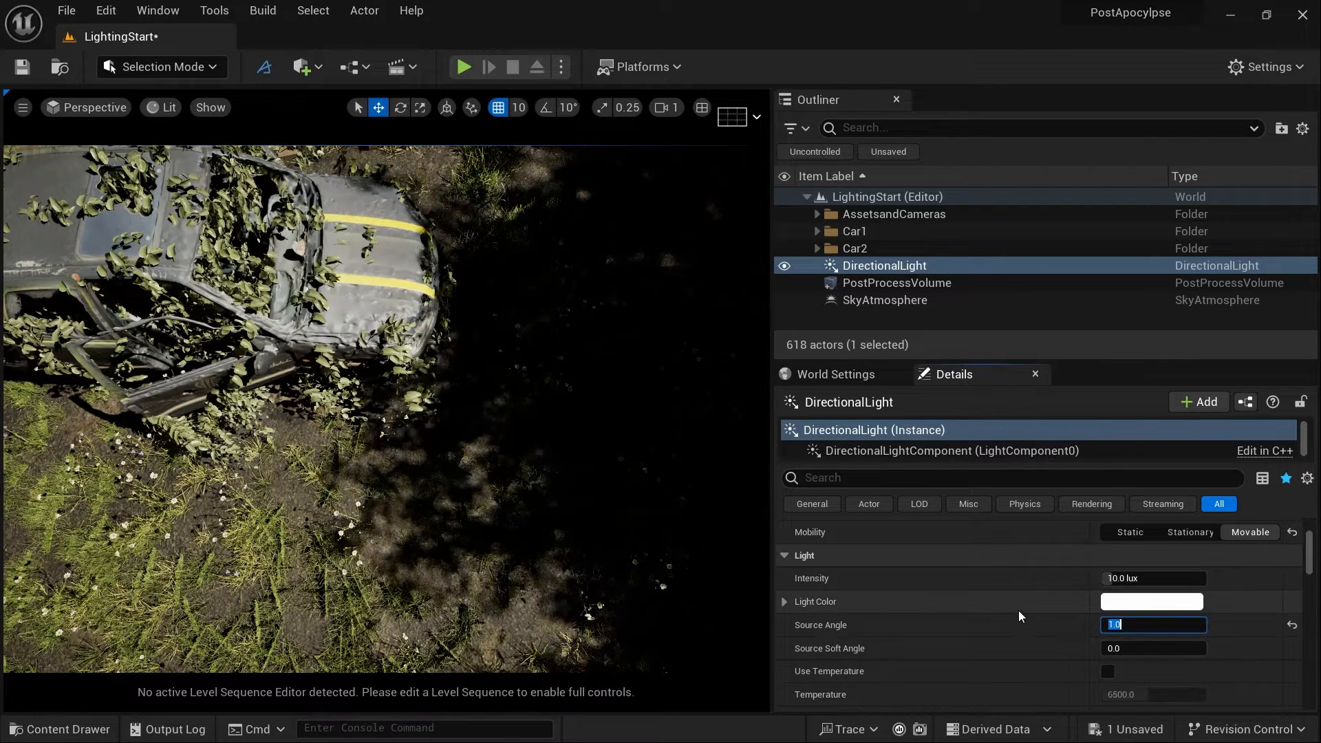
text(3)
key(Return)
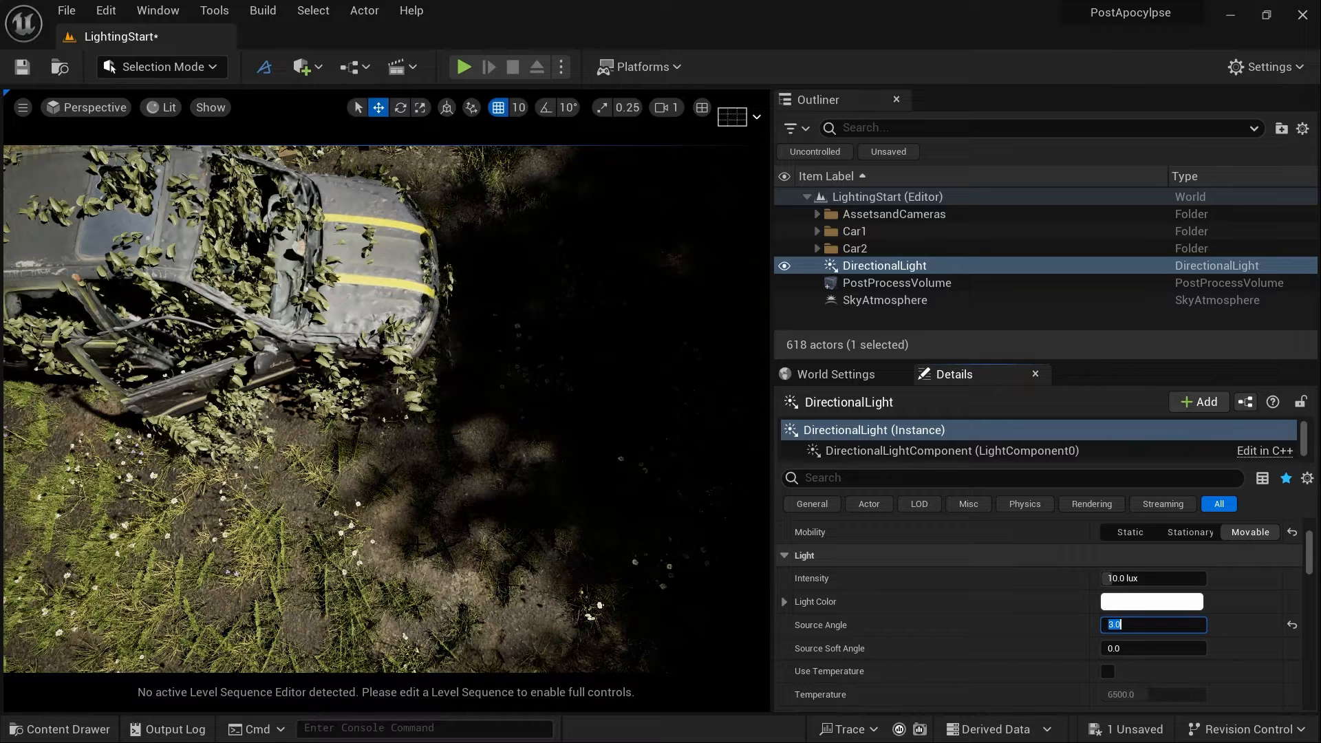
Set the directional light's source angle to 0.85 and return to the CineCameraActor0 view.
text(85)
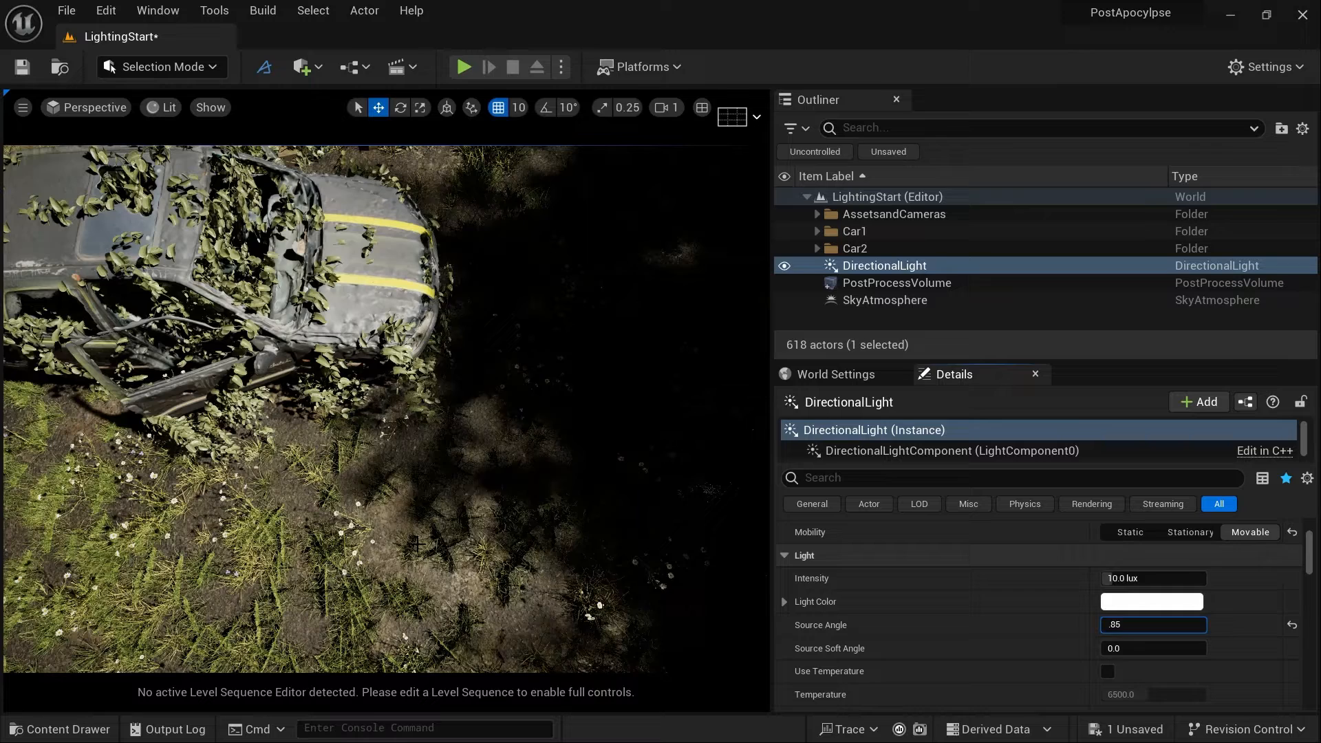
key(Return)
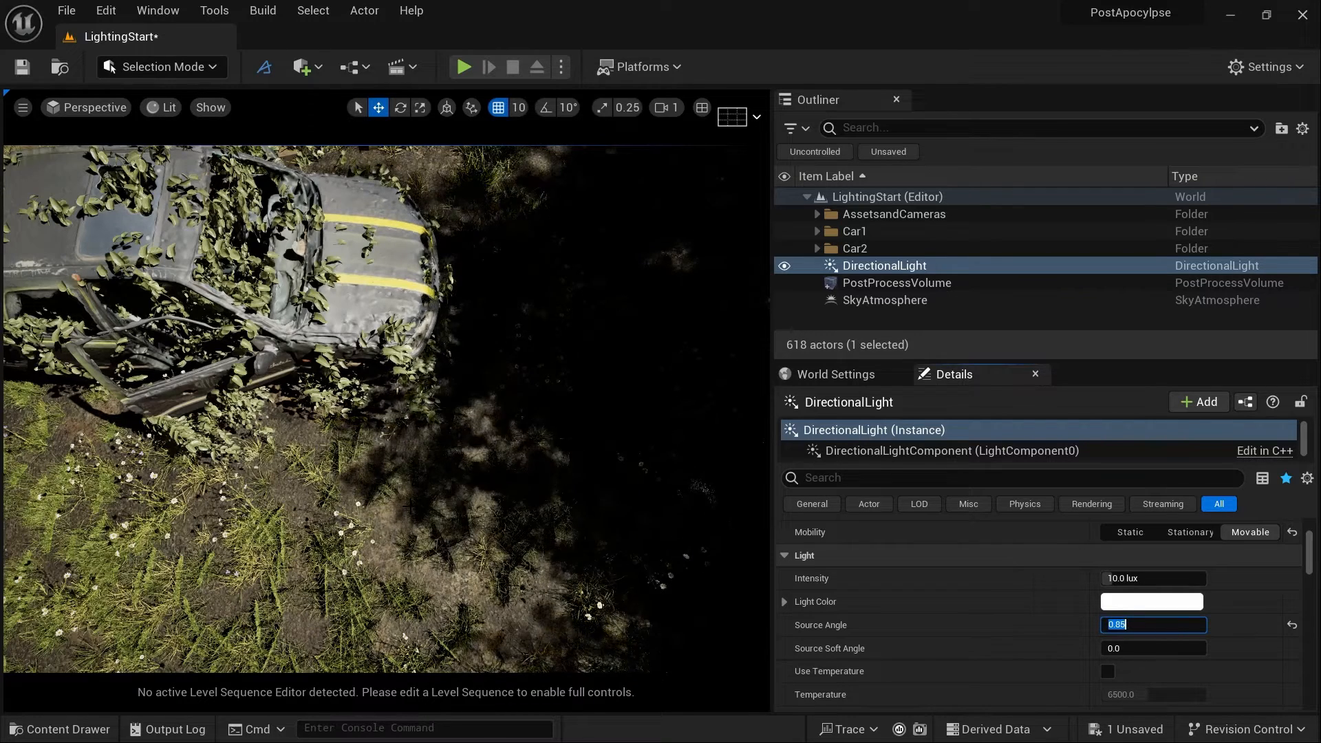
click(104, 117)
click(134, 311)
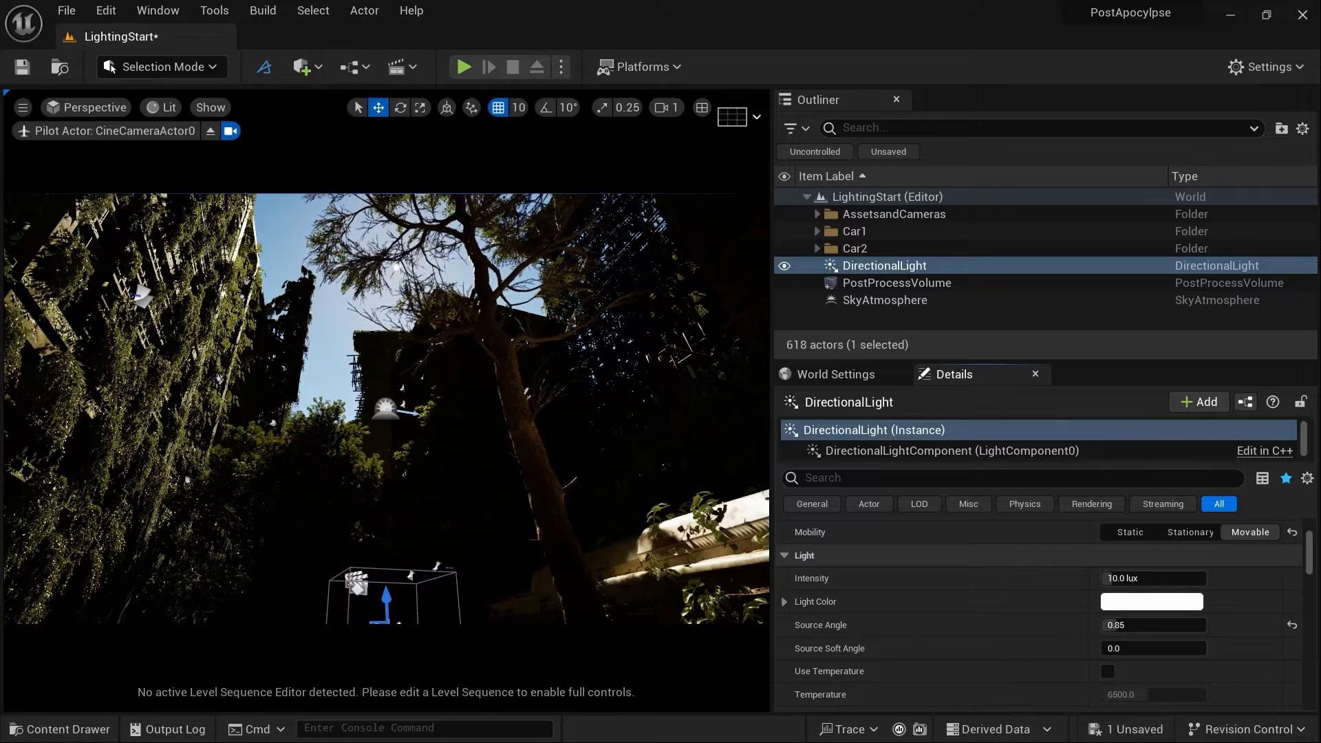
Set the directional light's indirect lighting intensity to 5 and save the level.
scroll(959, 619, down, 2)
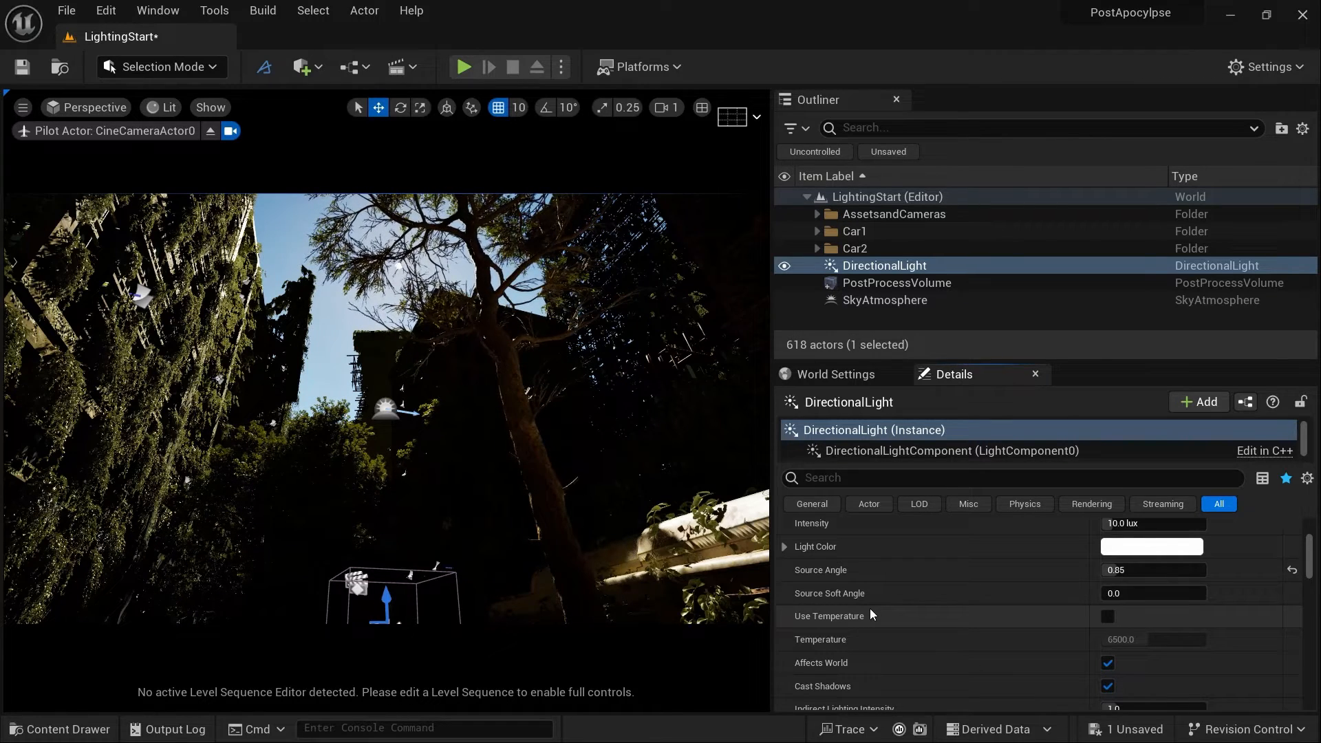
scroll(869, 608, down, 3)
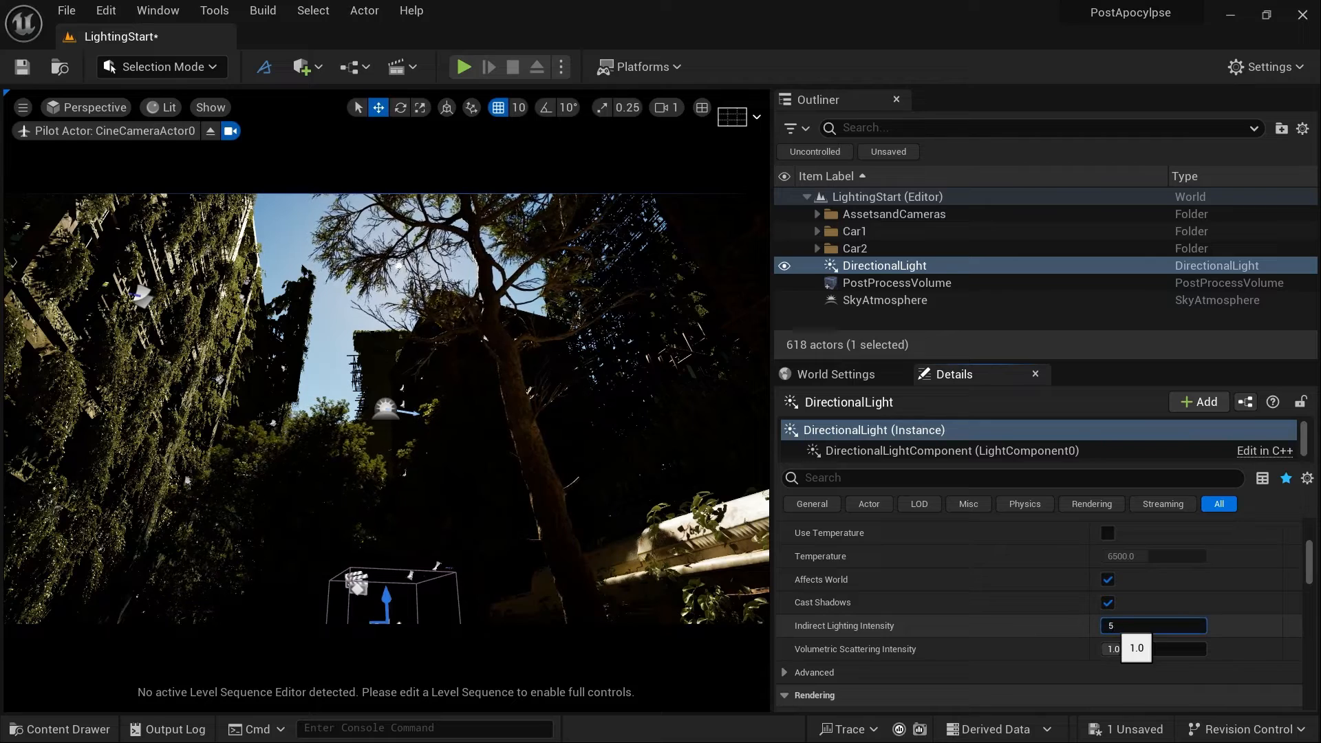
key(Return)
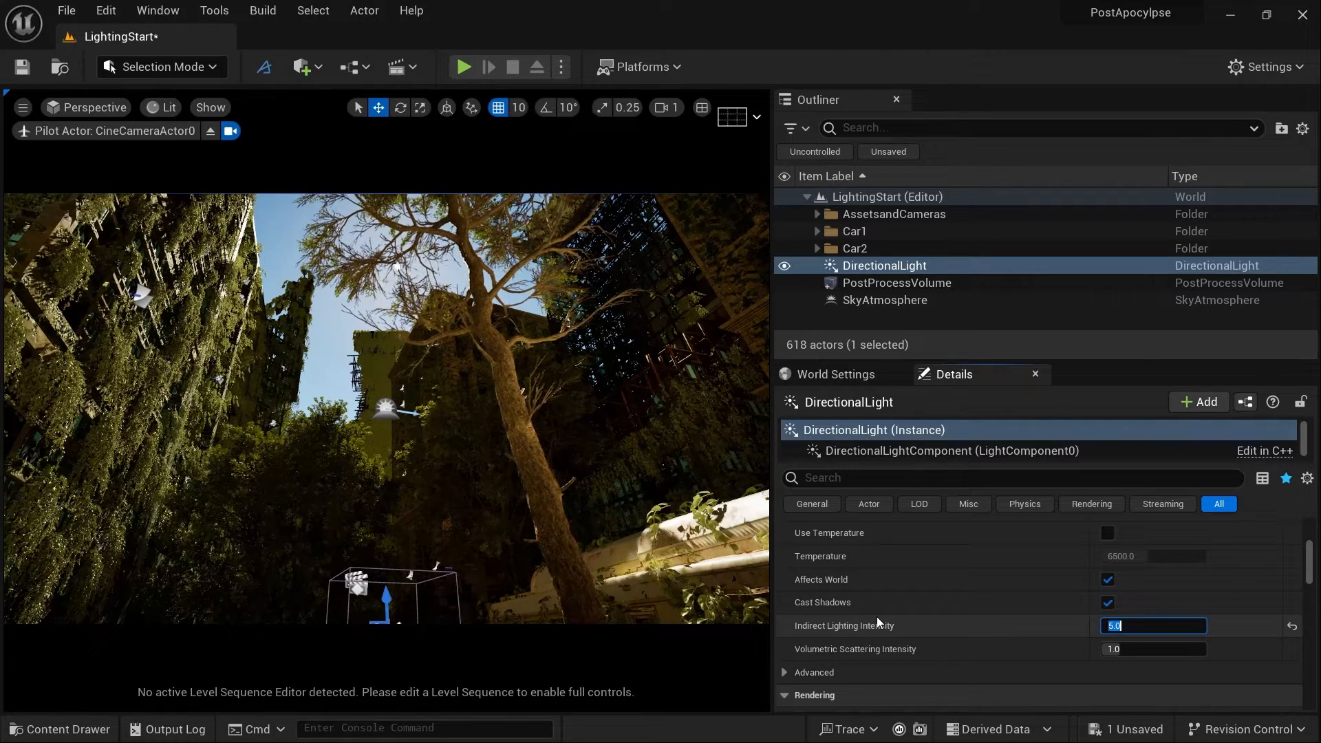
key(ctrl+s)
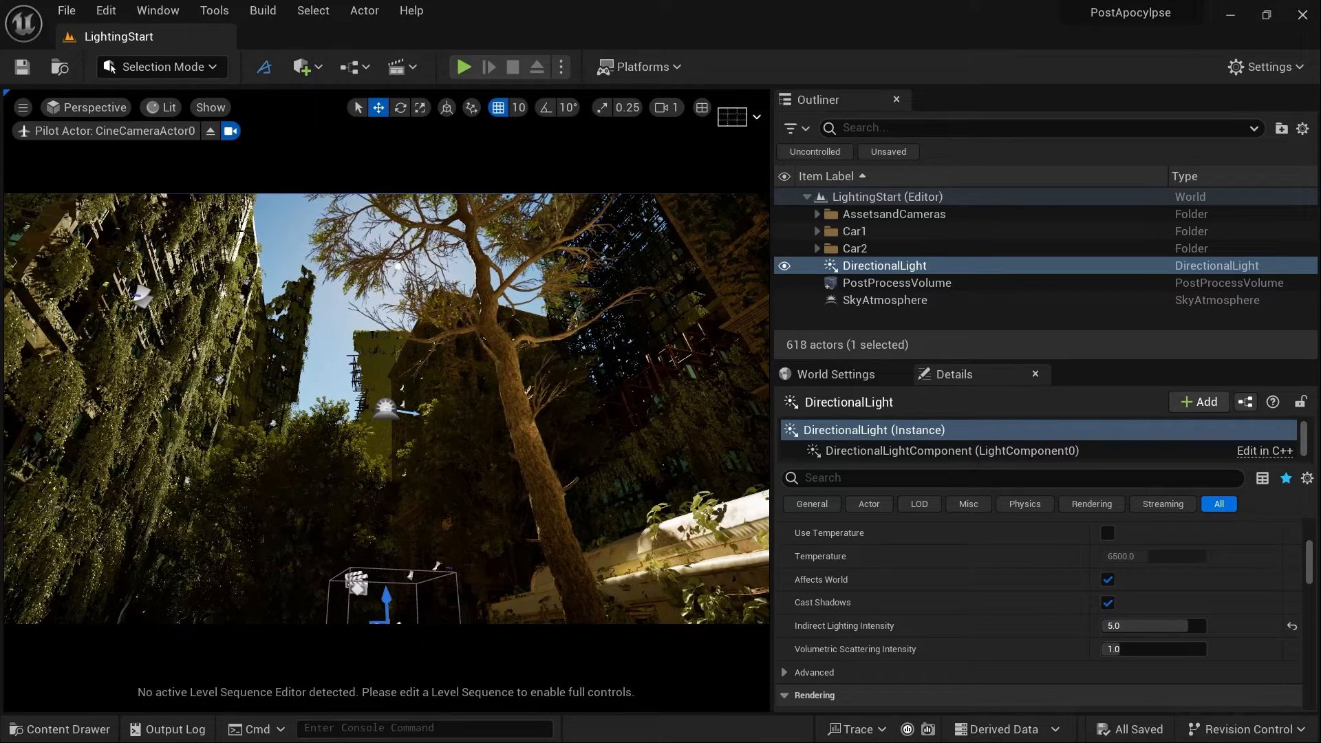
Add a Sky Light to the level and set its mobility to Movable.
click(312, 67)
mouse_move(386, 227)
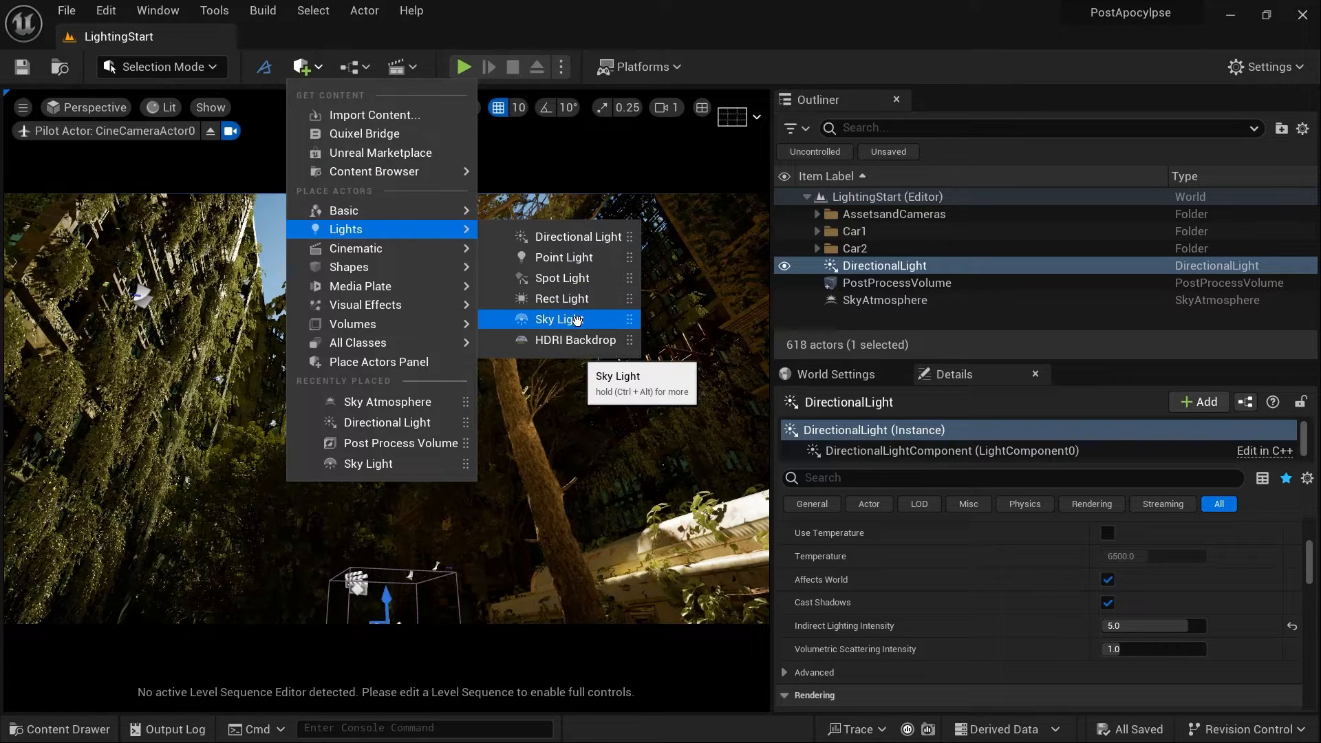
drag(558, 319, 385, 403)
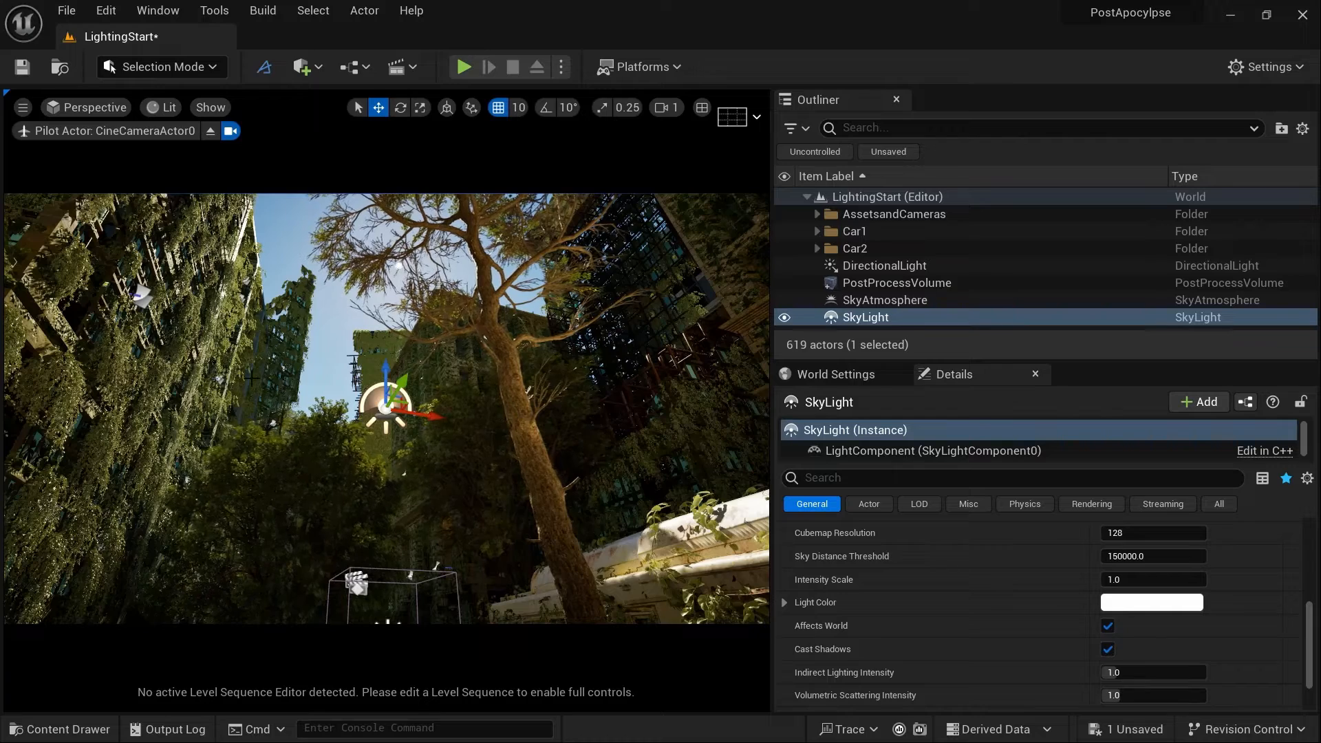
scroll(951, 646, up, 5)
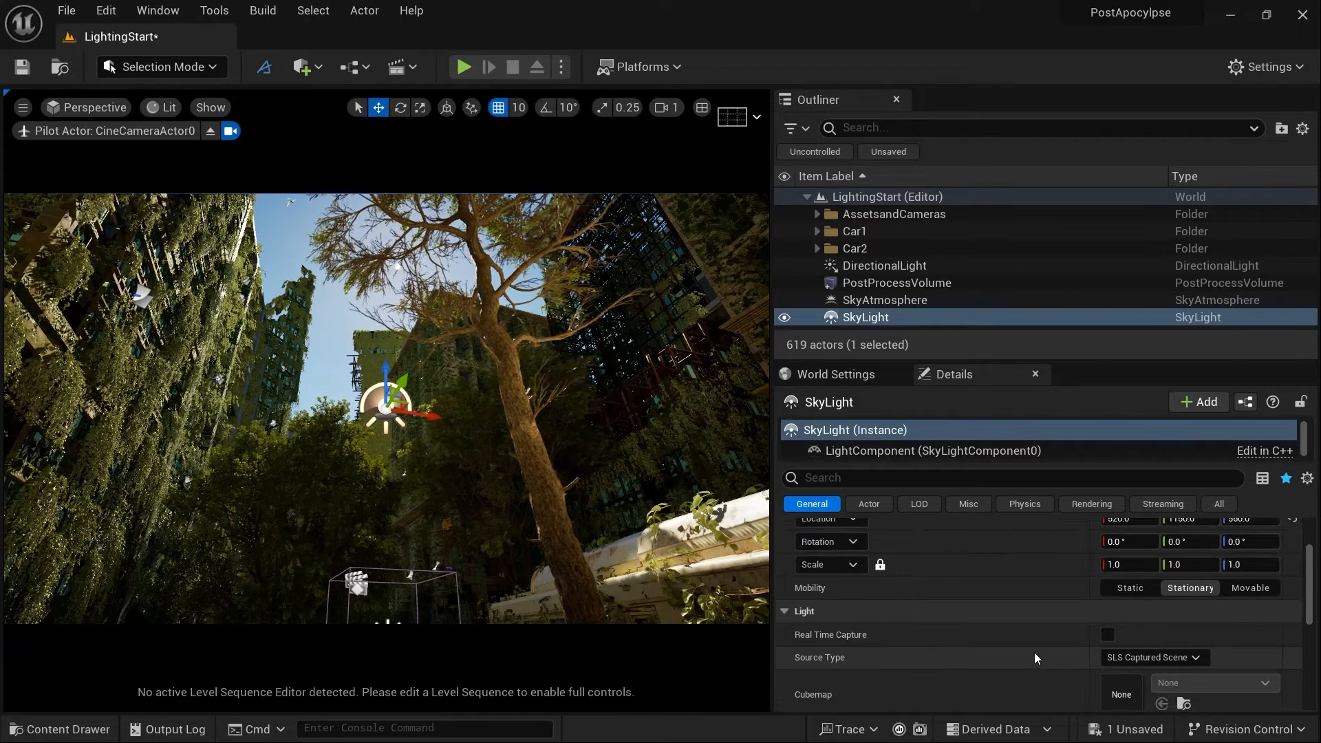
click(1251, 589)
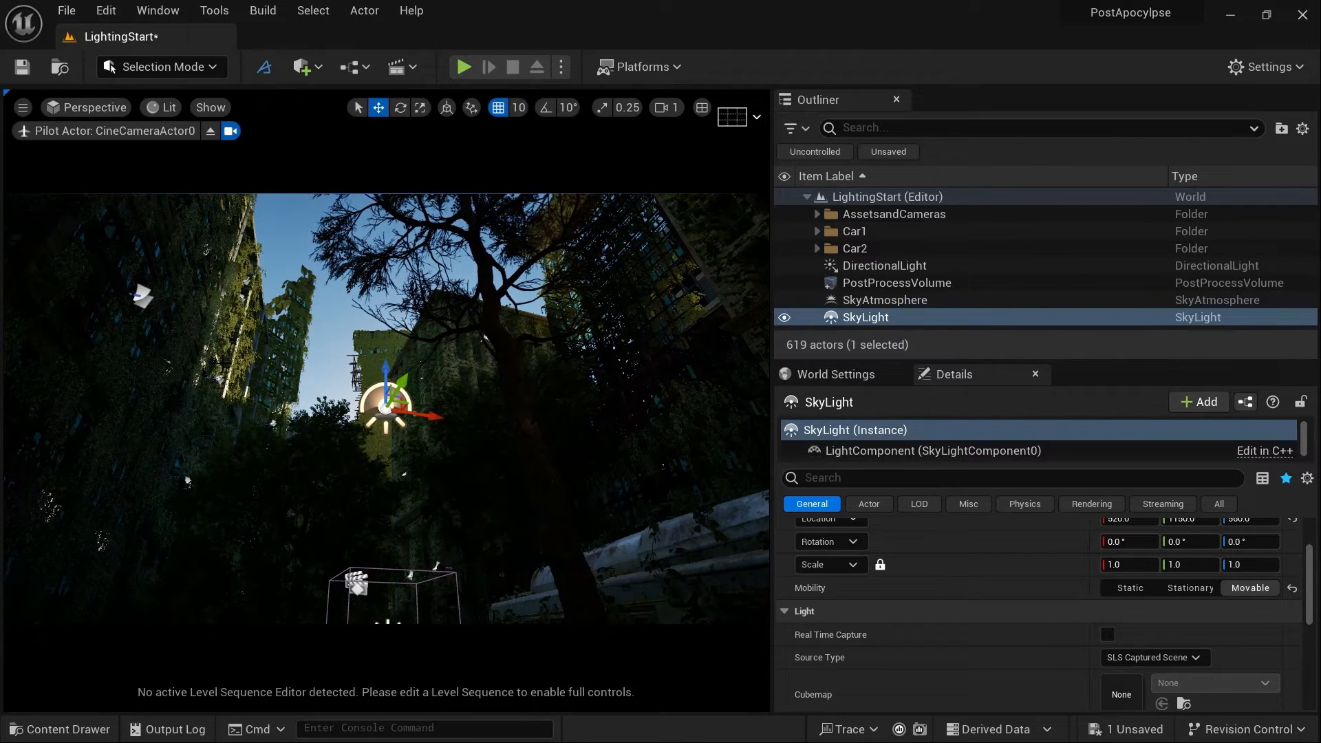
Enable Real Time Capture on the sky light.
scroll(988, 636, down, 5)
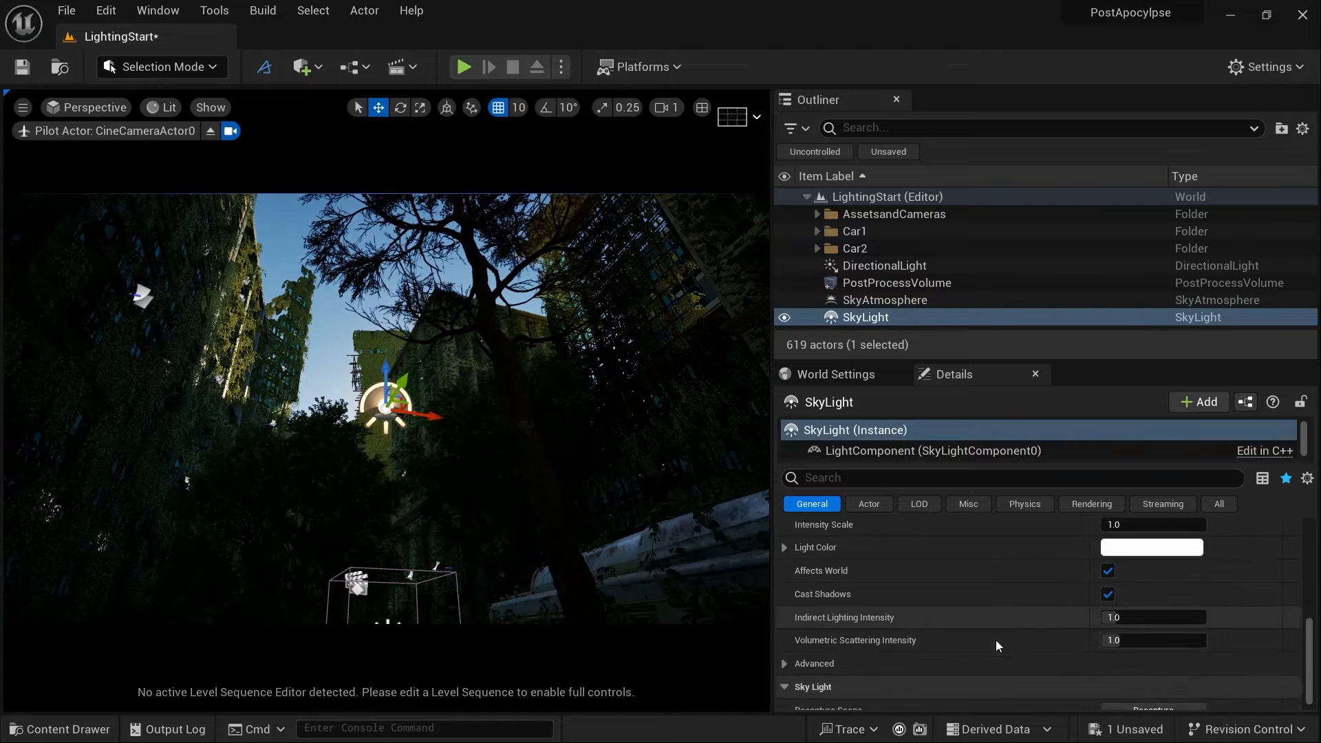
scroll(996, 639, down, 1)
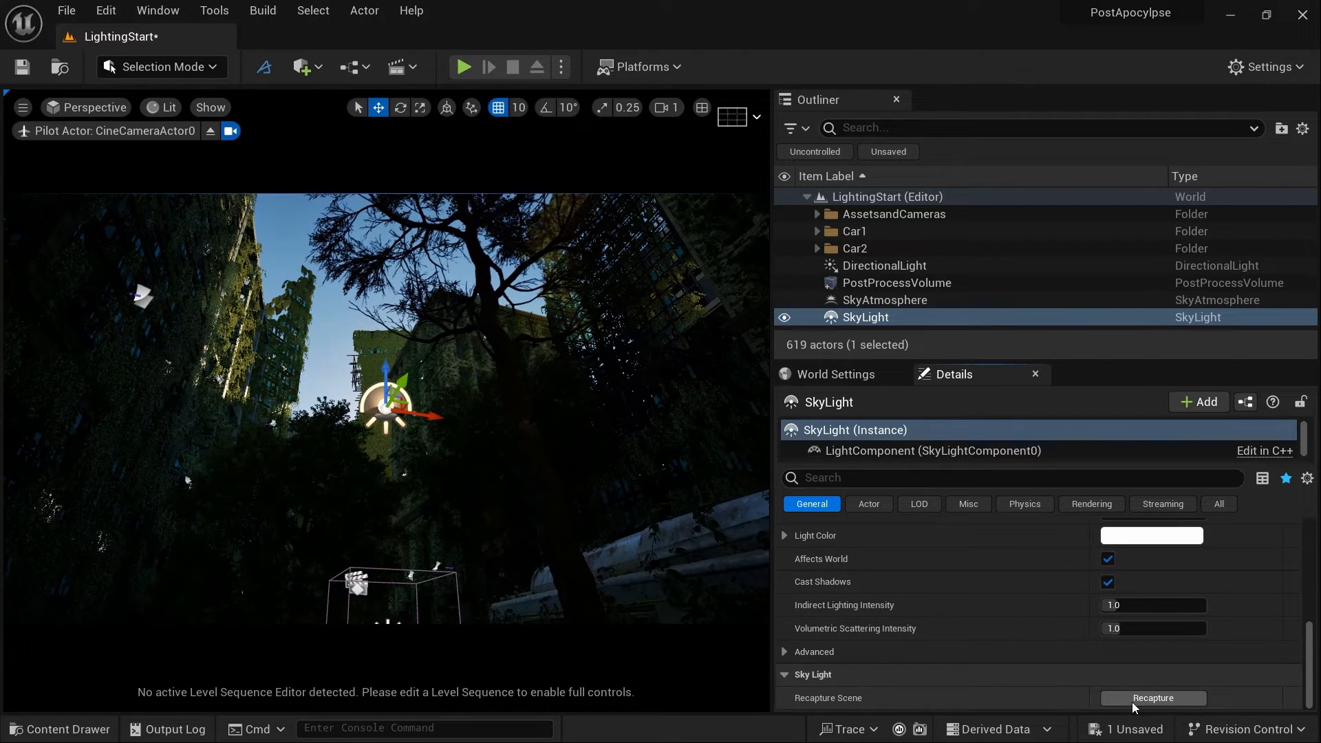
scroll(1022, 621, up, 6)
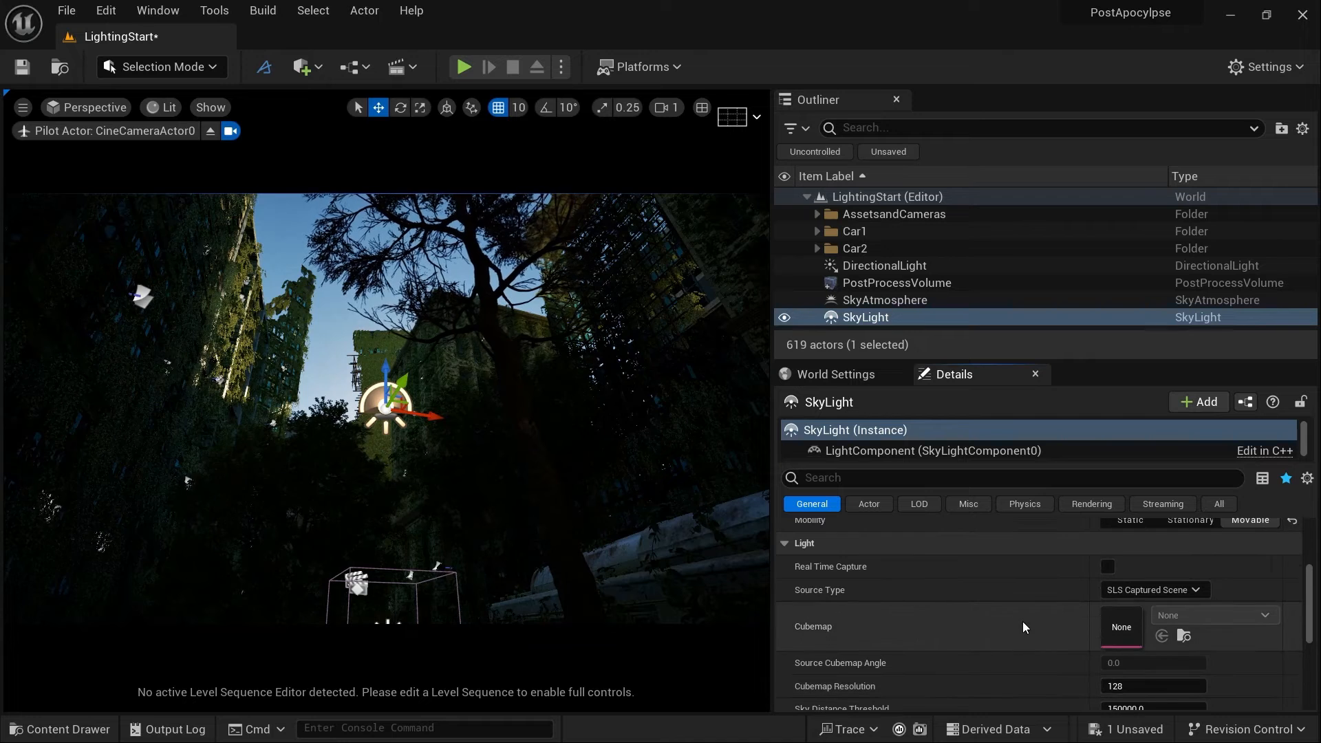
click(1107, 568)
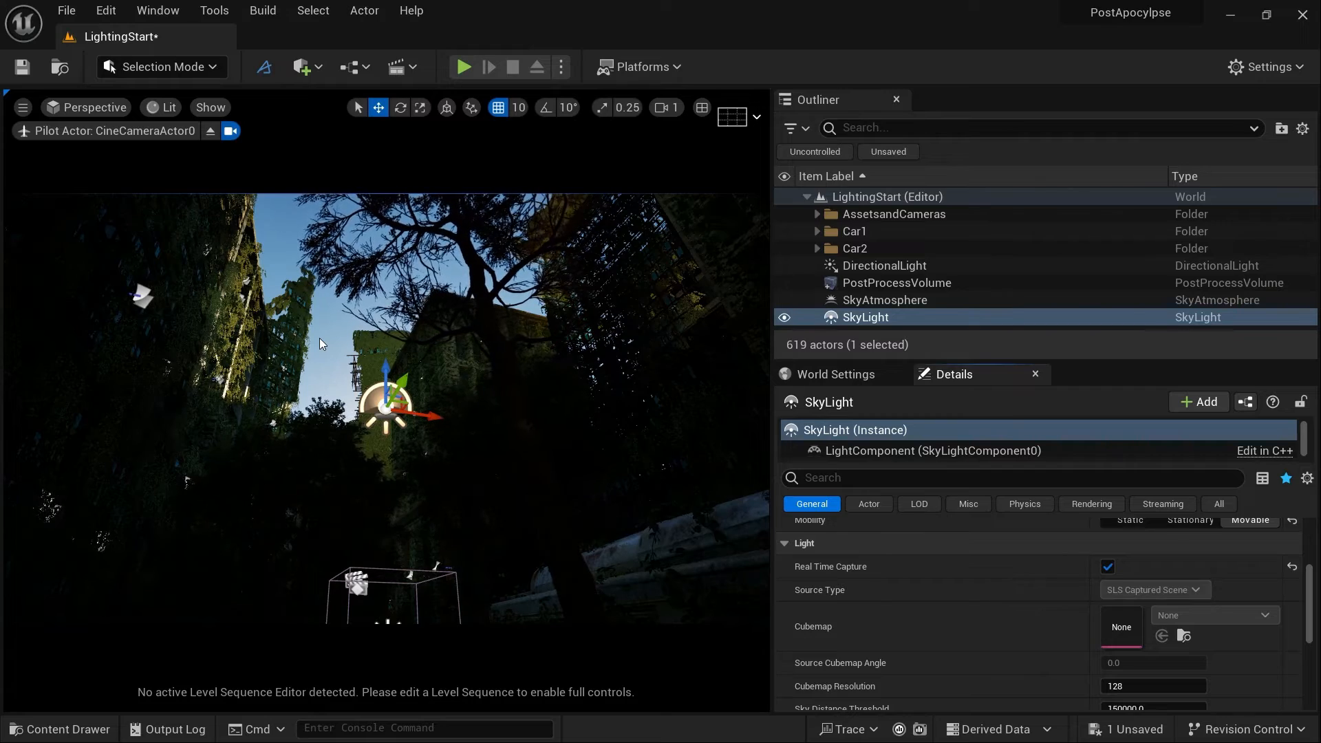
Rotate the sun direction so sunlight falls on the ivy walls, the tree trunk and the foliage.
key(ctrl+l)
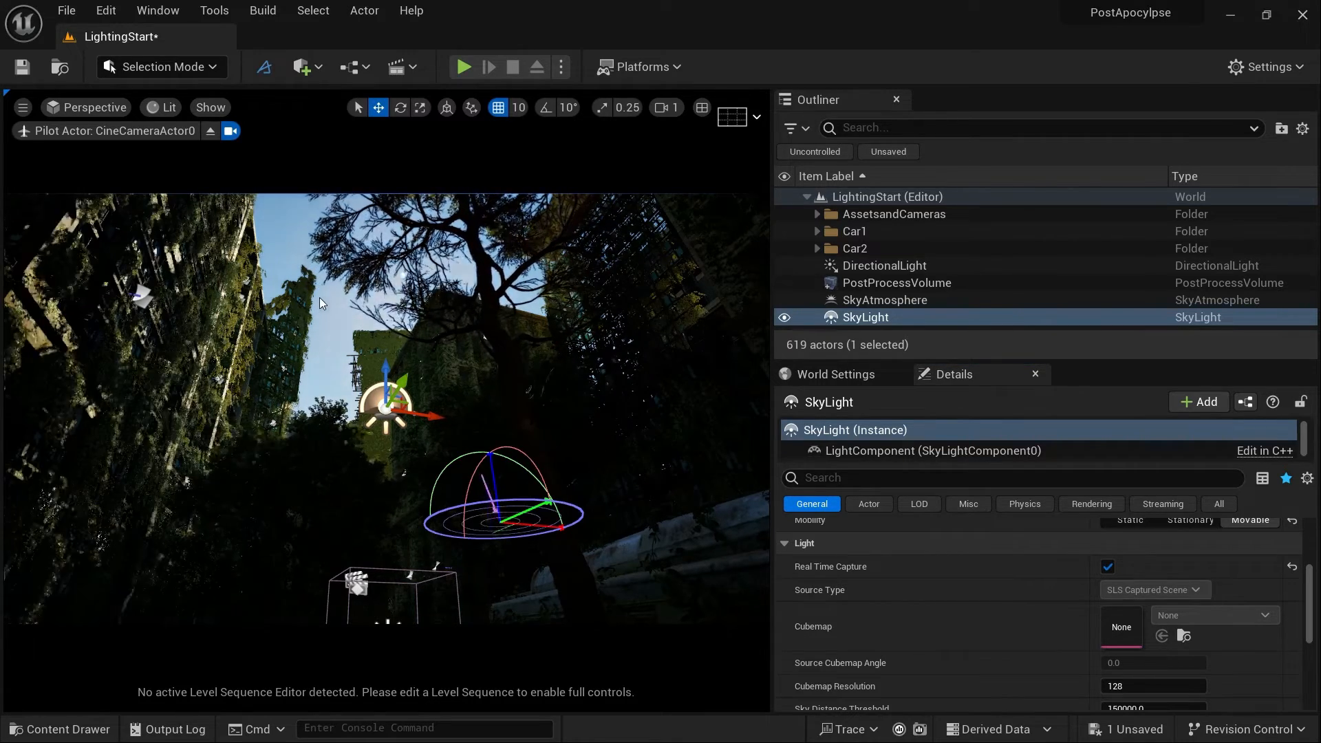
key(ctrl+l)
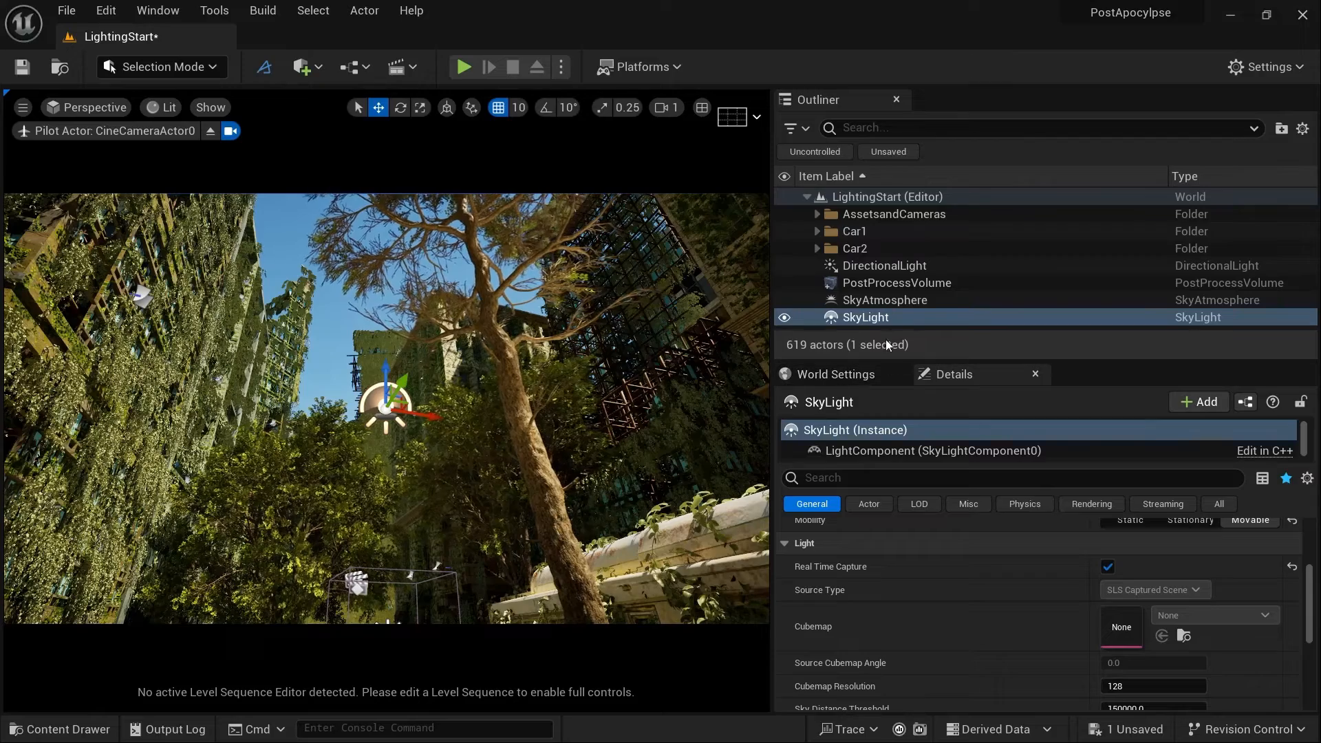
Enable Cast Shadows on Atmosphere, Cast Cloud Shadows and Cast Shadows on Clouds for the directional light.
click(892, 266)
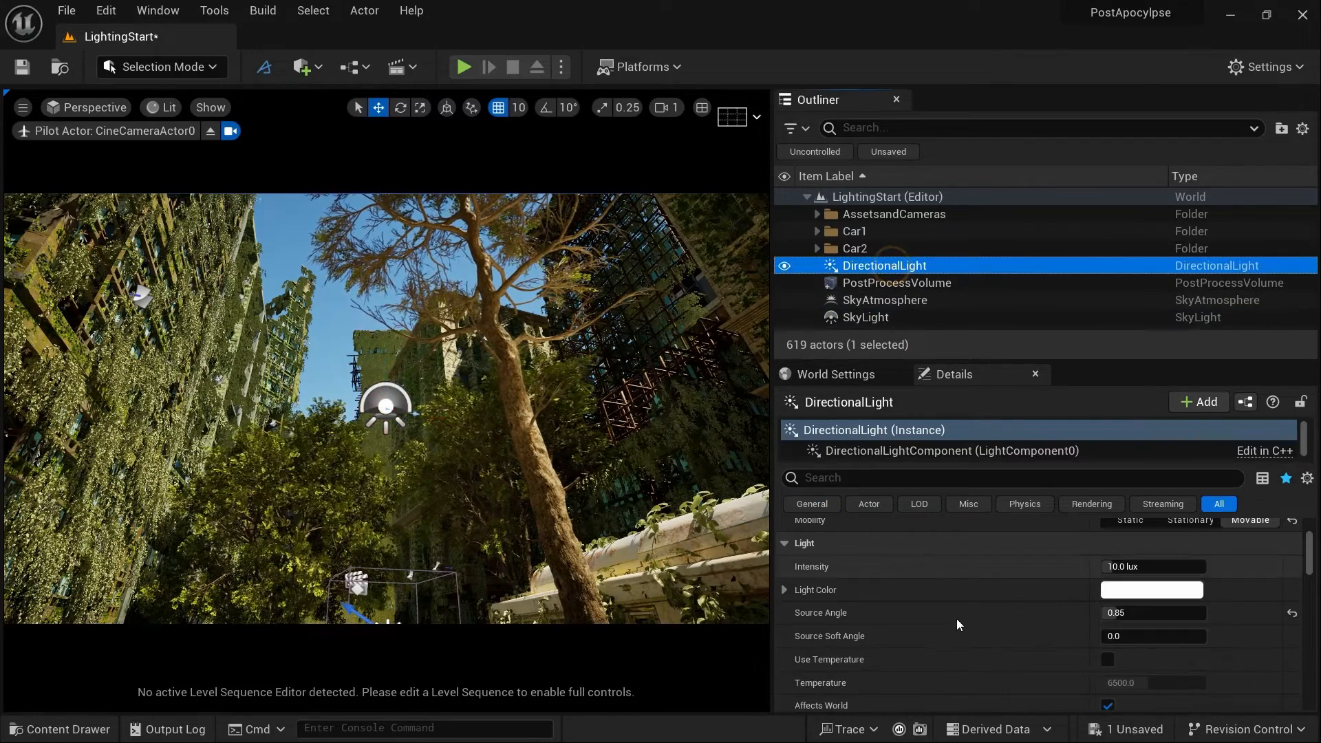
scroll(960, 623, down, 3)
scroll(960, 625, down, 8)
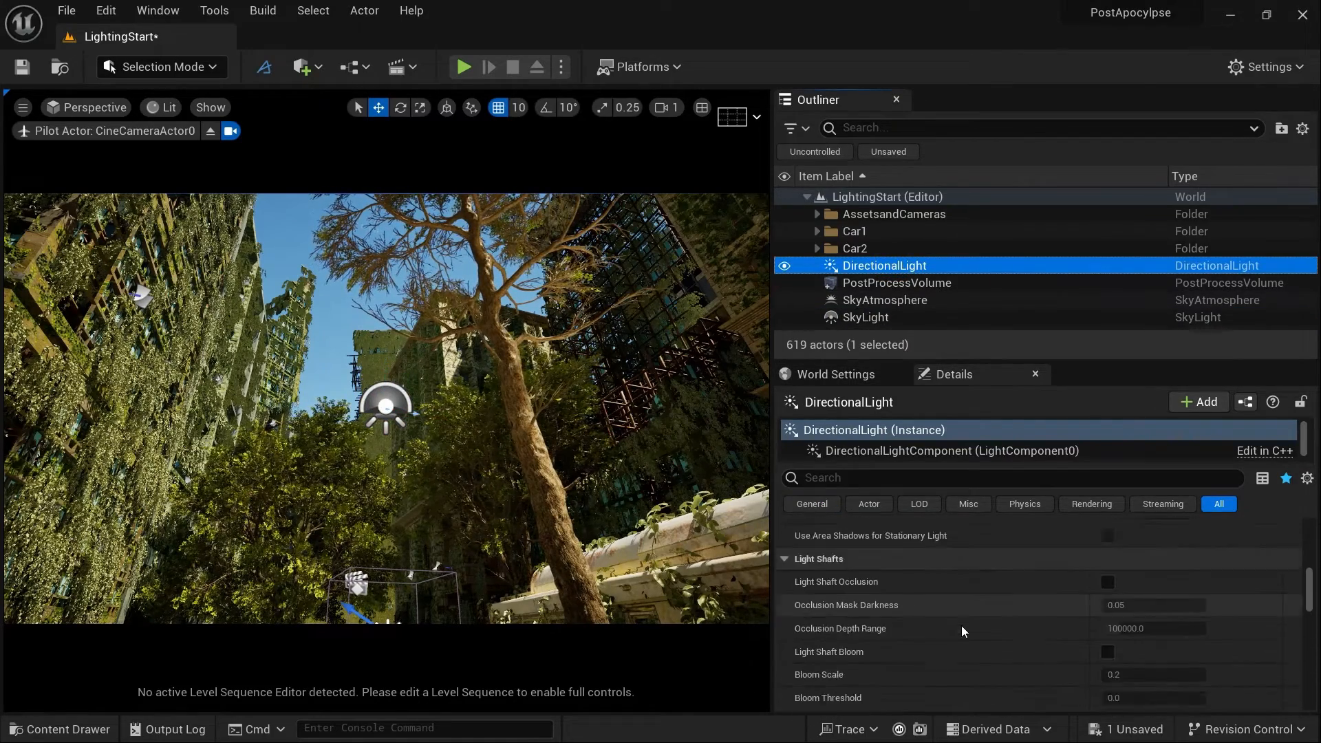
scroll(961, 631, down, 10)
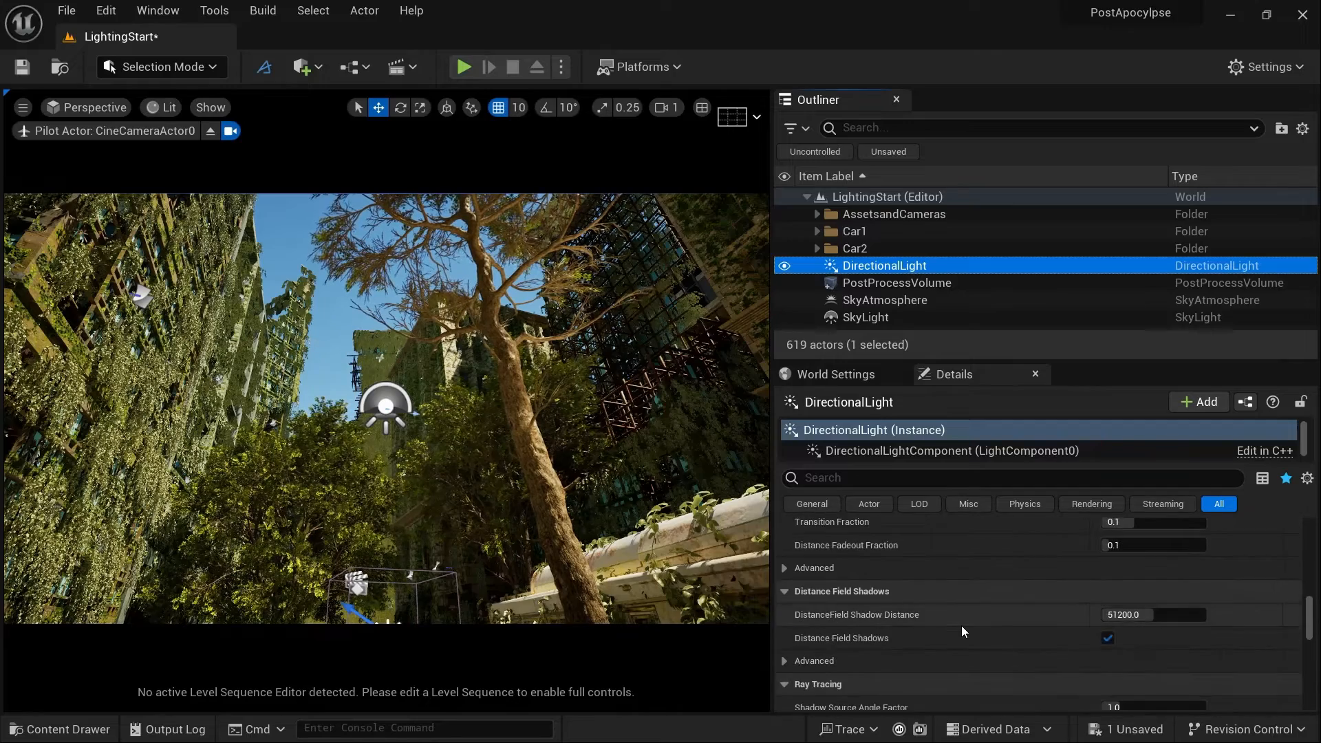
scroll(960, 630, down, 8)
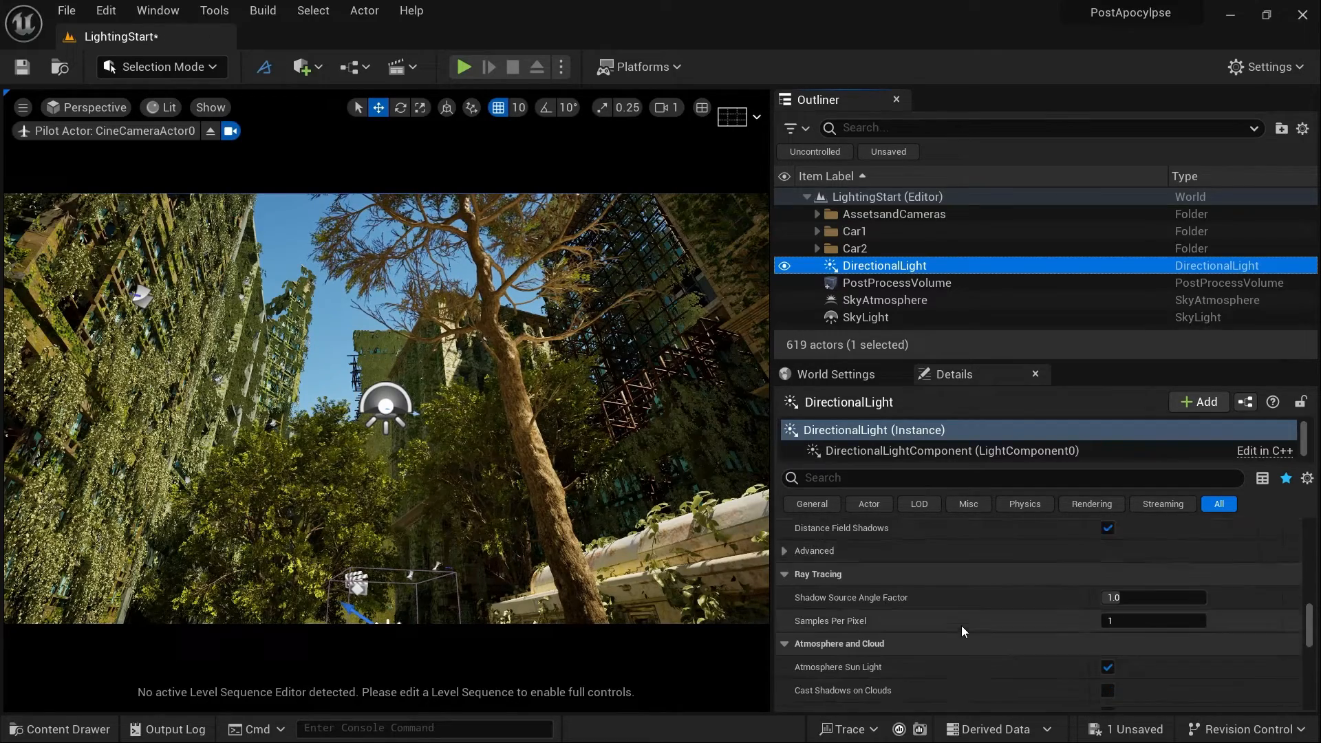
mouse_move(849, 618)
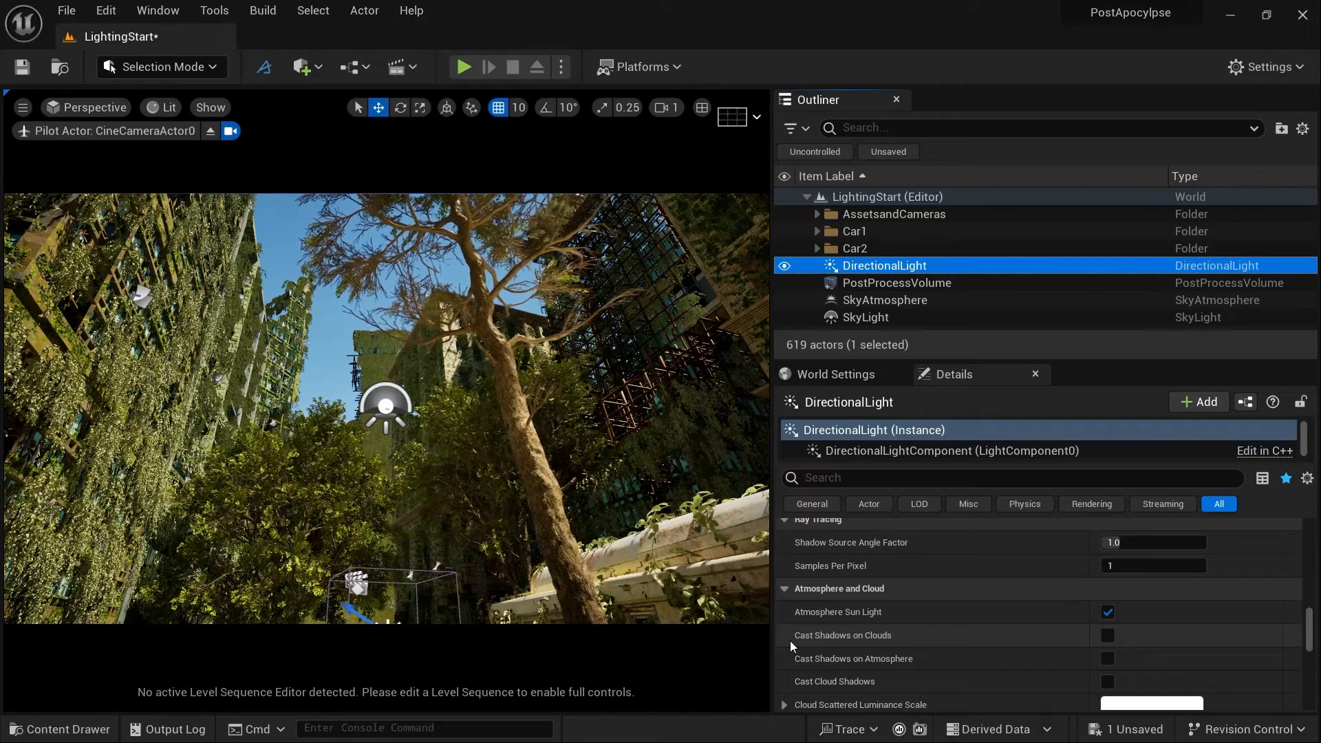
click(1107, 657)
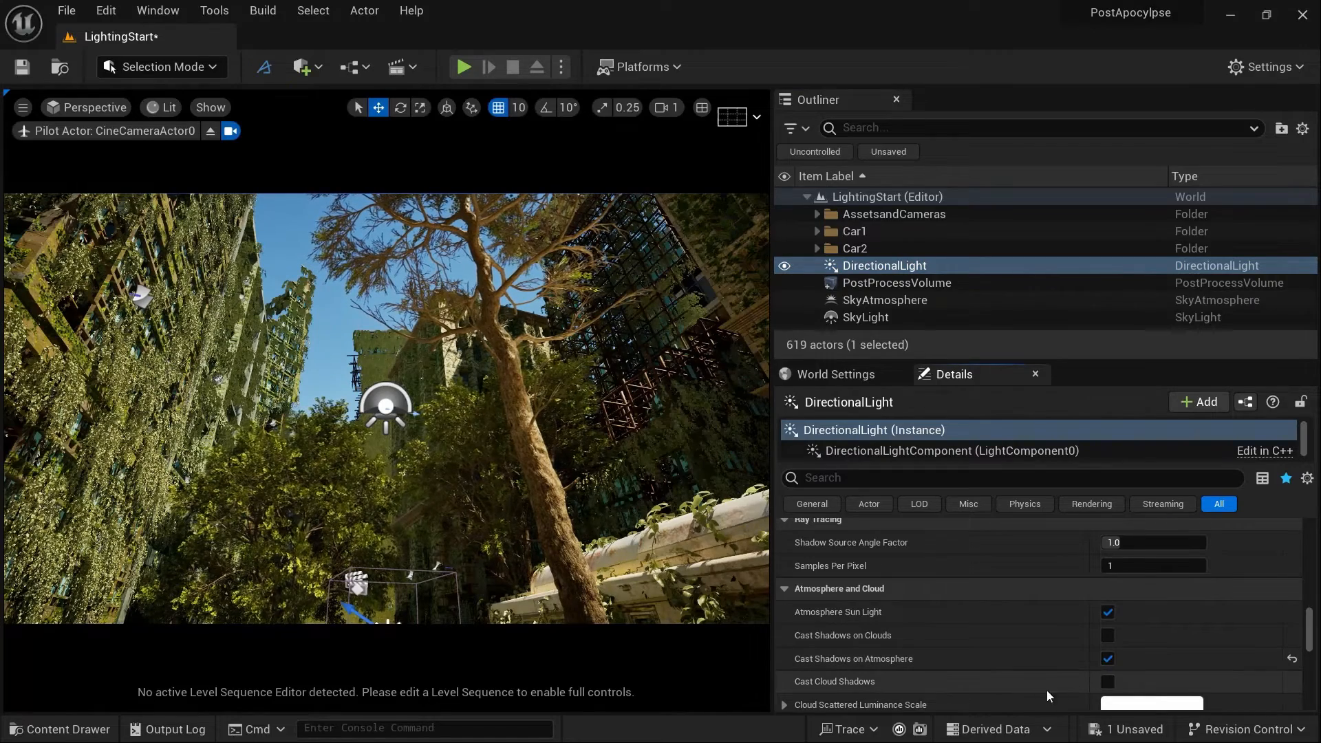
click(1108, 681)
click(1108, 636)
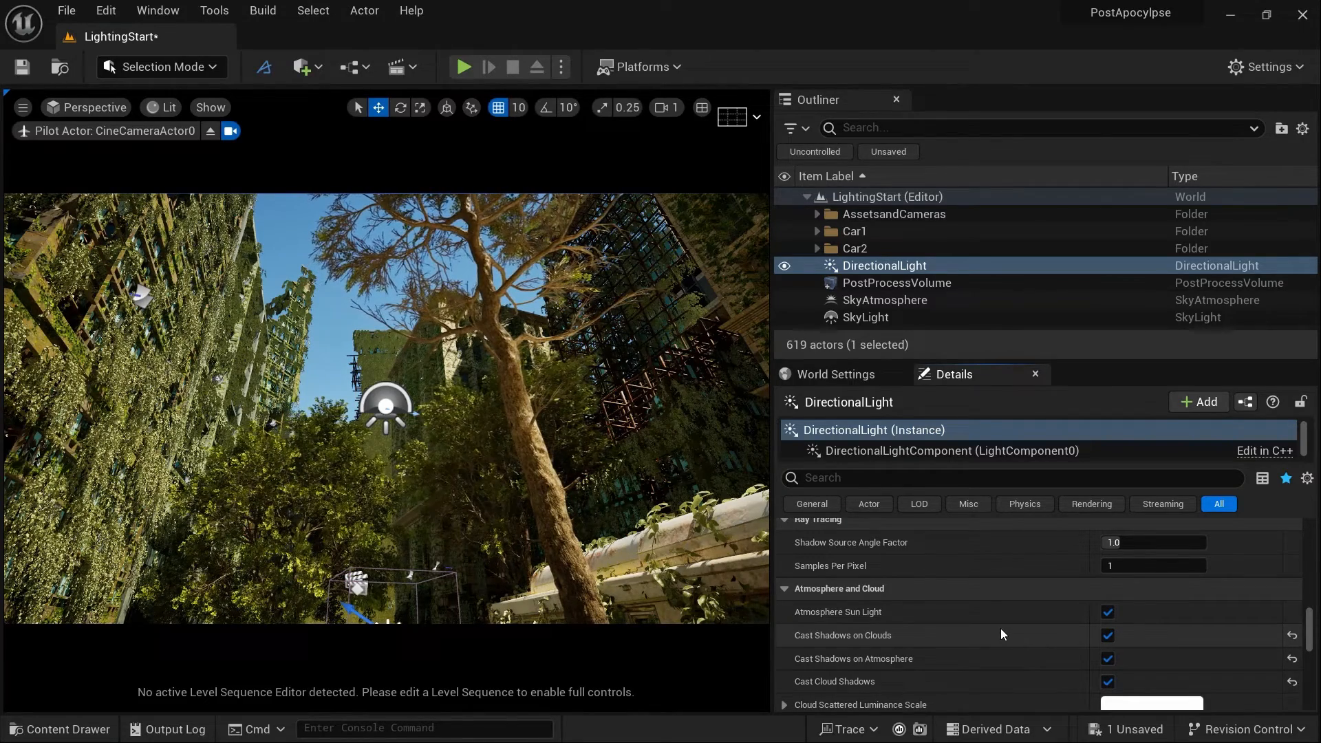
Set the sky light's cubemap resolution to 2048.
click(891, 317)
scroll(1018, 632, up, 6)
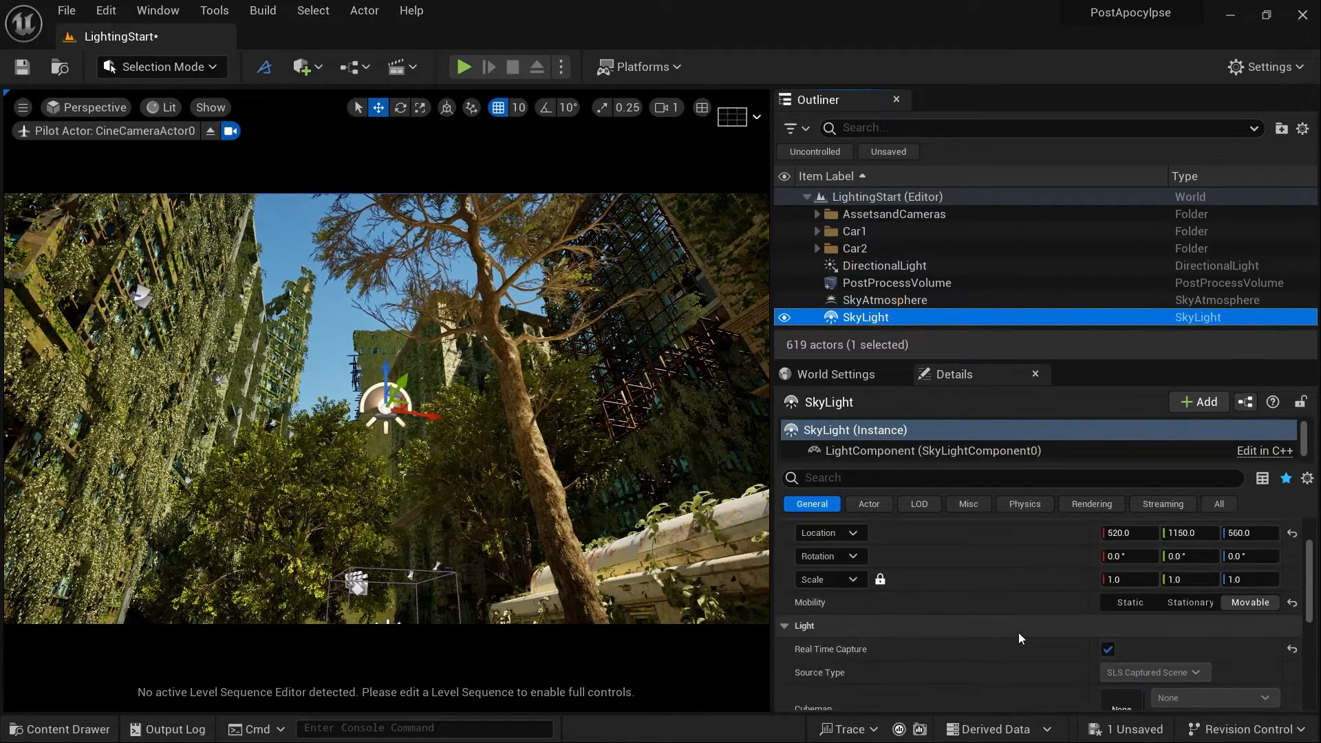
scroll(1018, 632, down, 3)
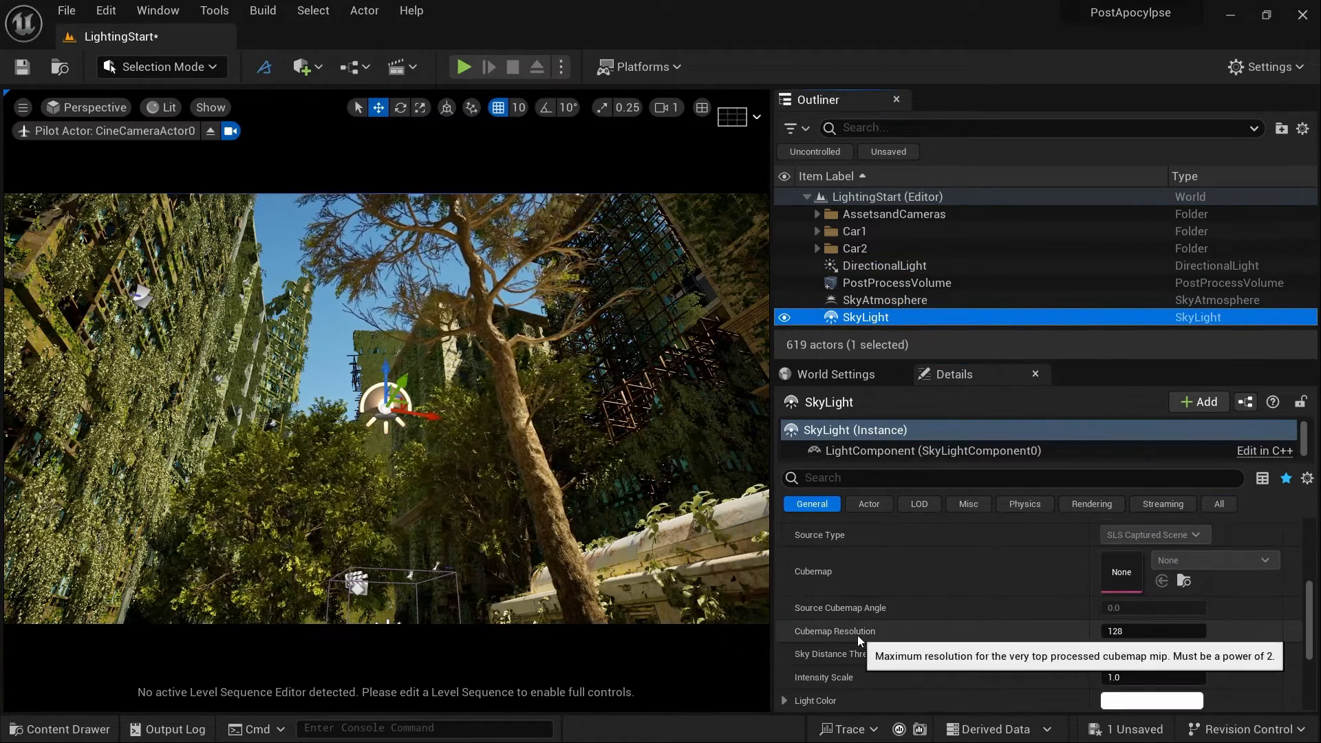
click(1118, 631)
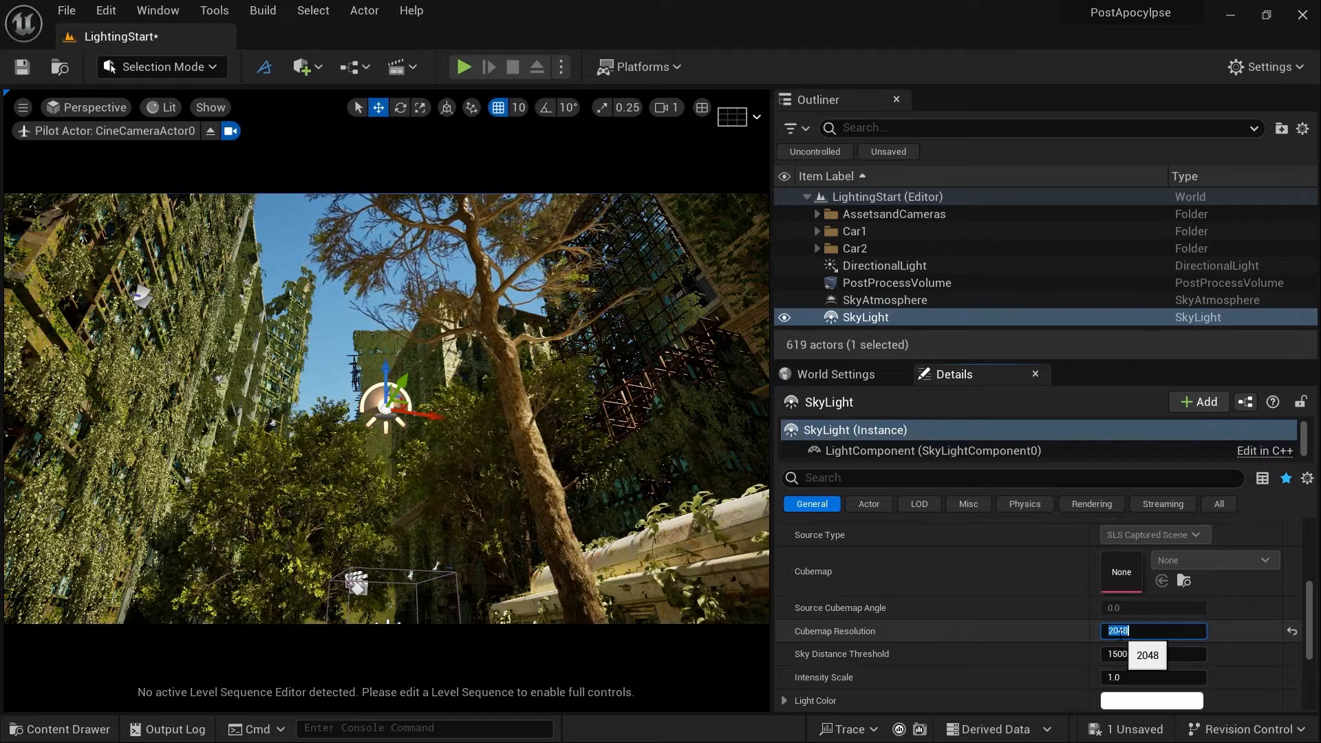
click(1013, 625)
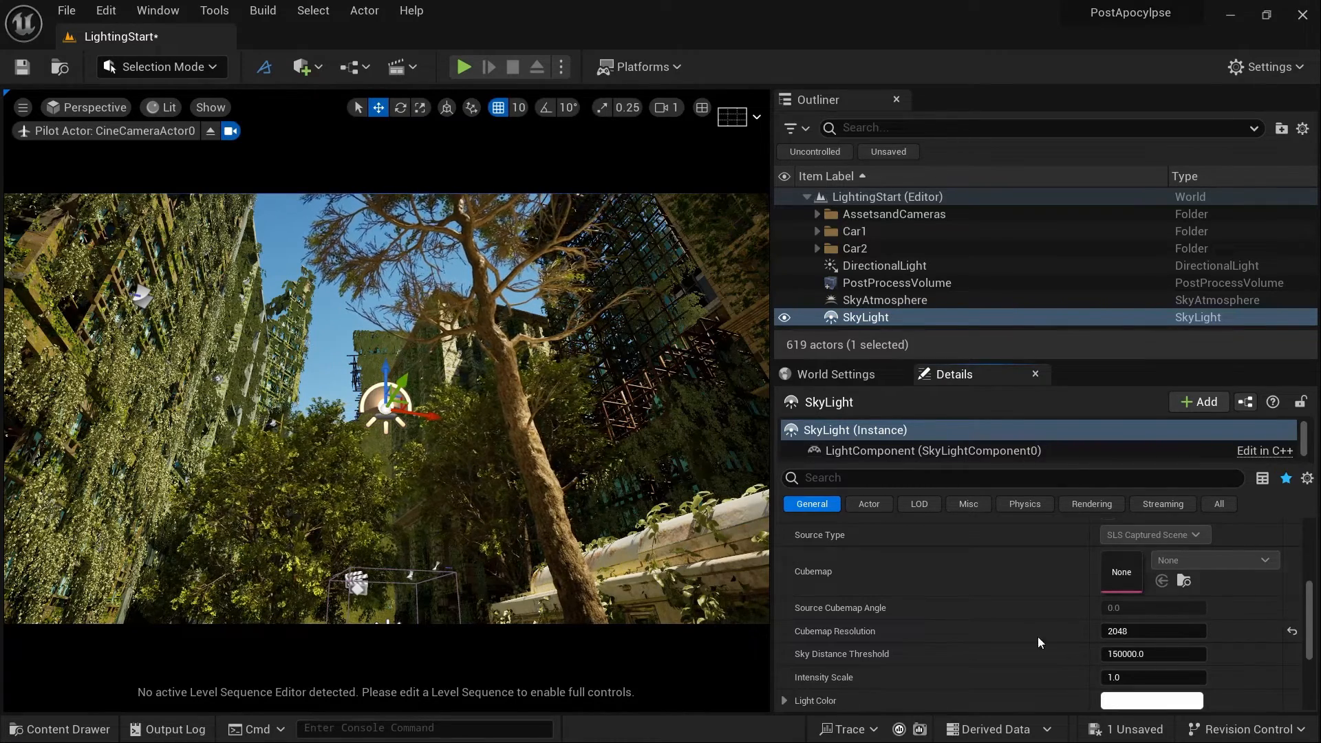
Set the sky light's intensity scale to 2 and deselect the light.
click(1135, 677)
text(2)
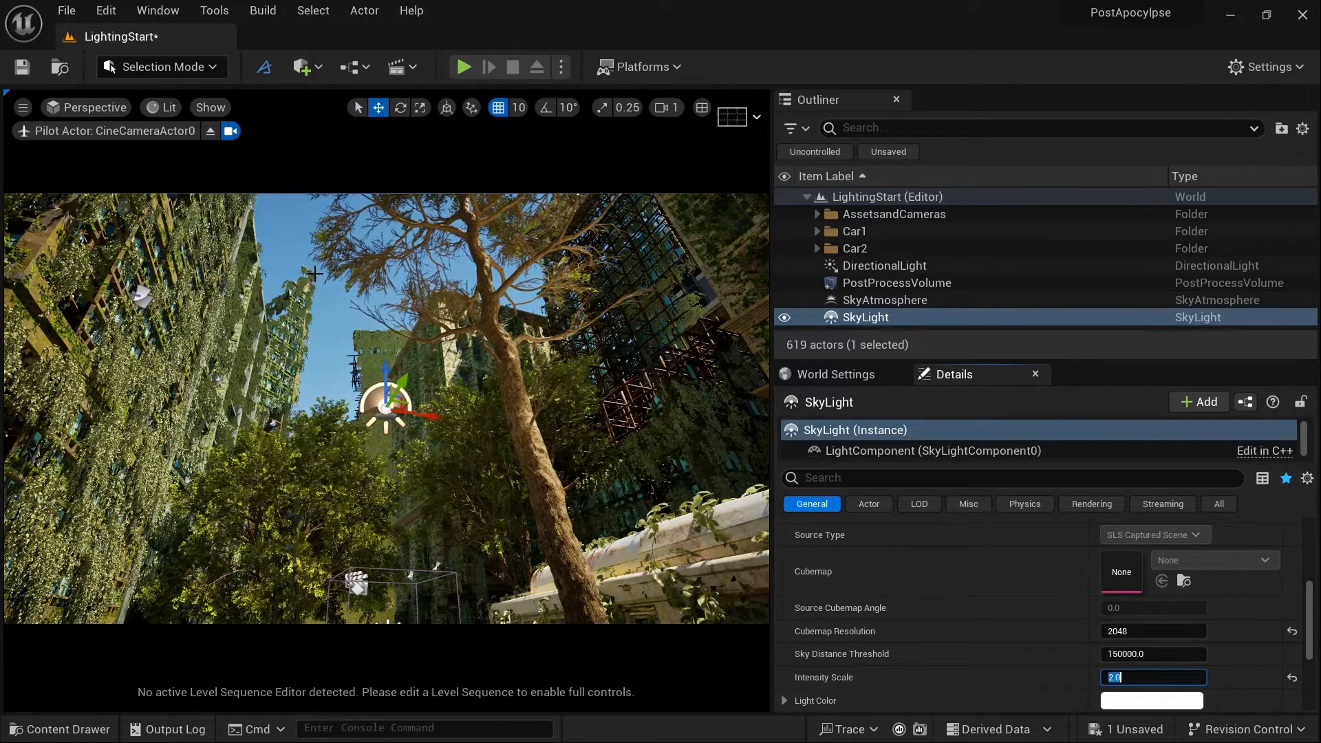
click(327, 314)
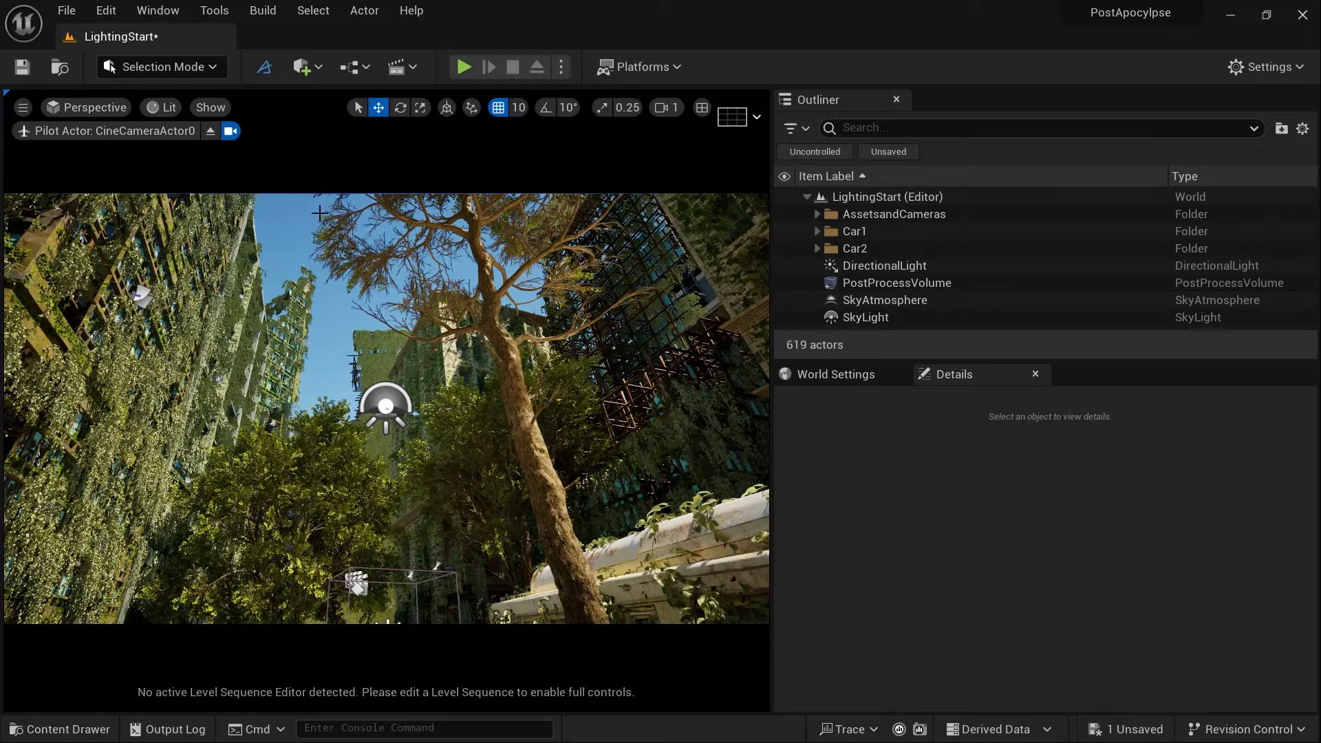
Add an Exponential Height Fog actor to the level.
click(311, 67)
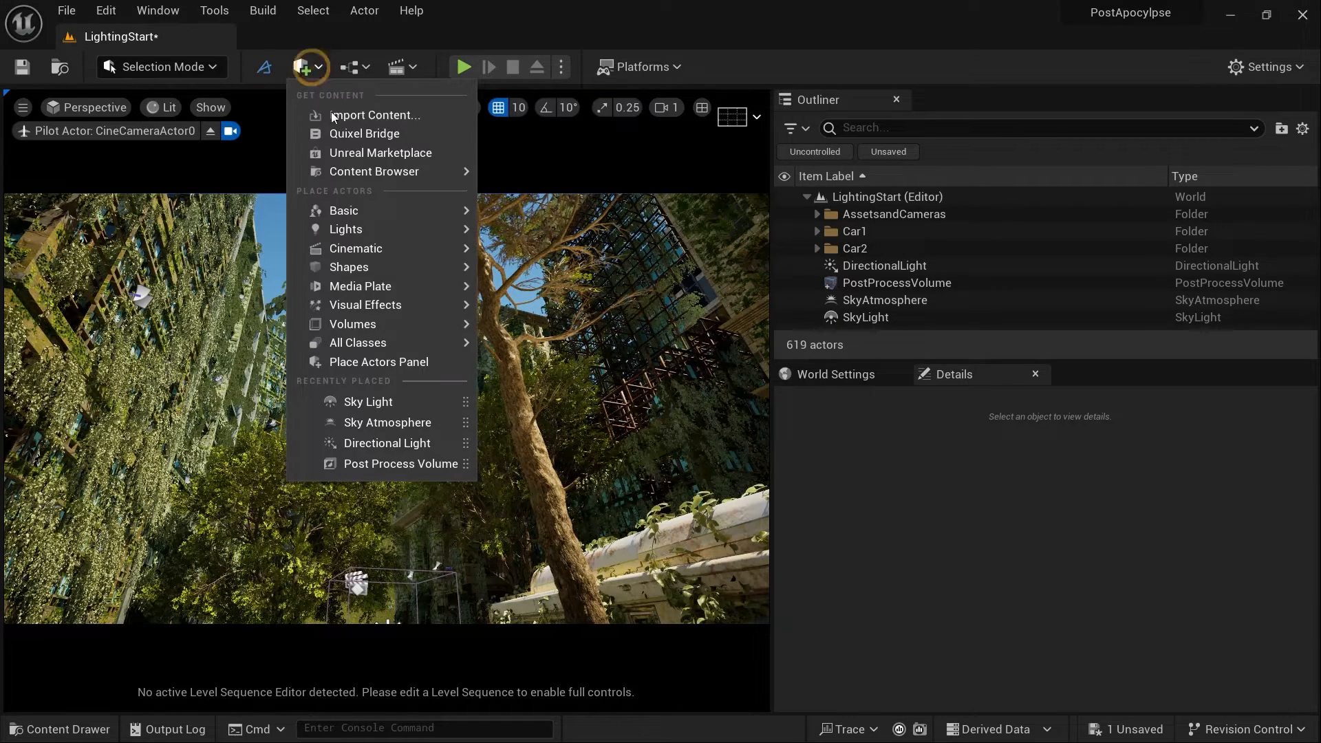
mouse_move(410, 308)
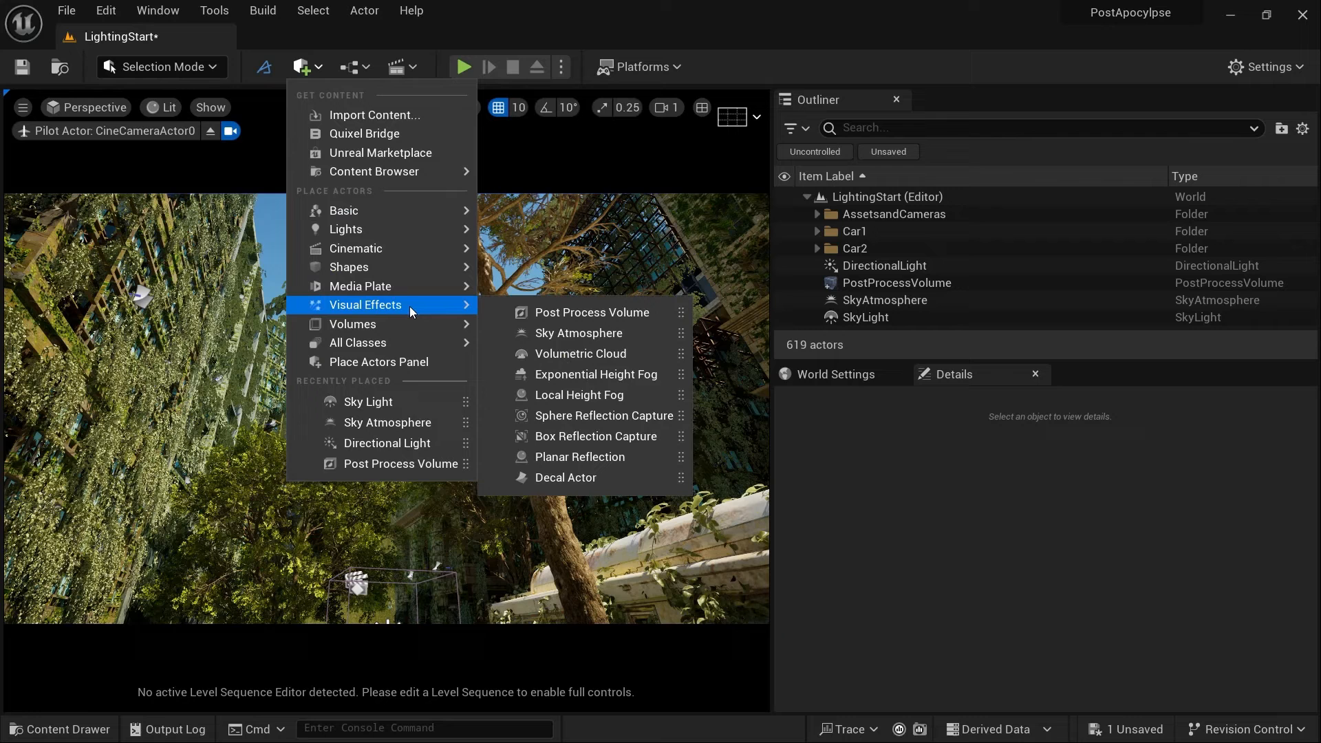
click(584, 376)
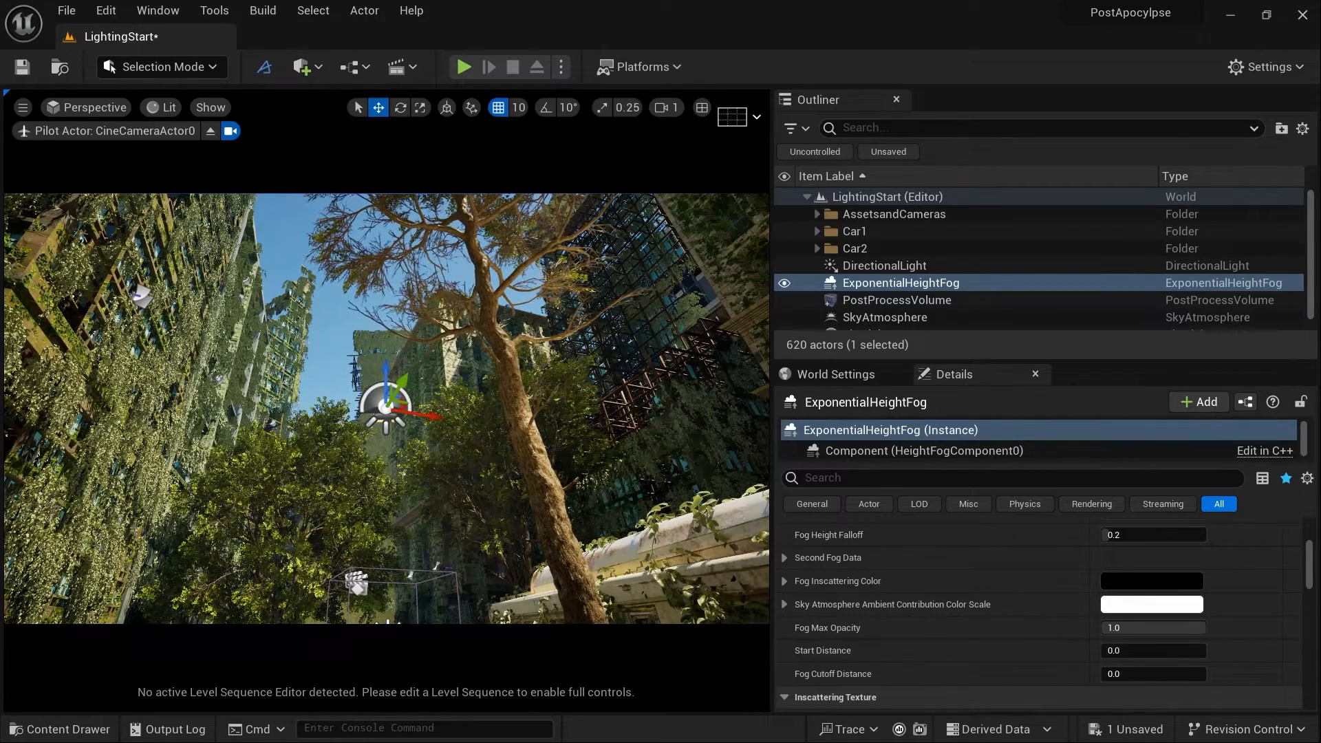
Set the exponential height fog's density to 0.5.
scroll(867, 582, up, 3)
scroll(987, 630, down, 1)
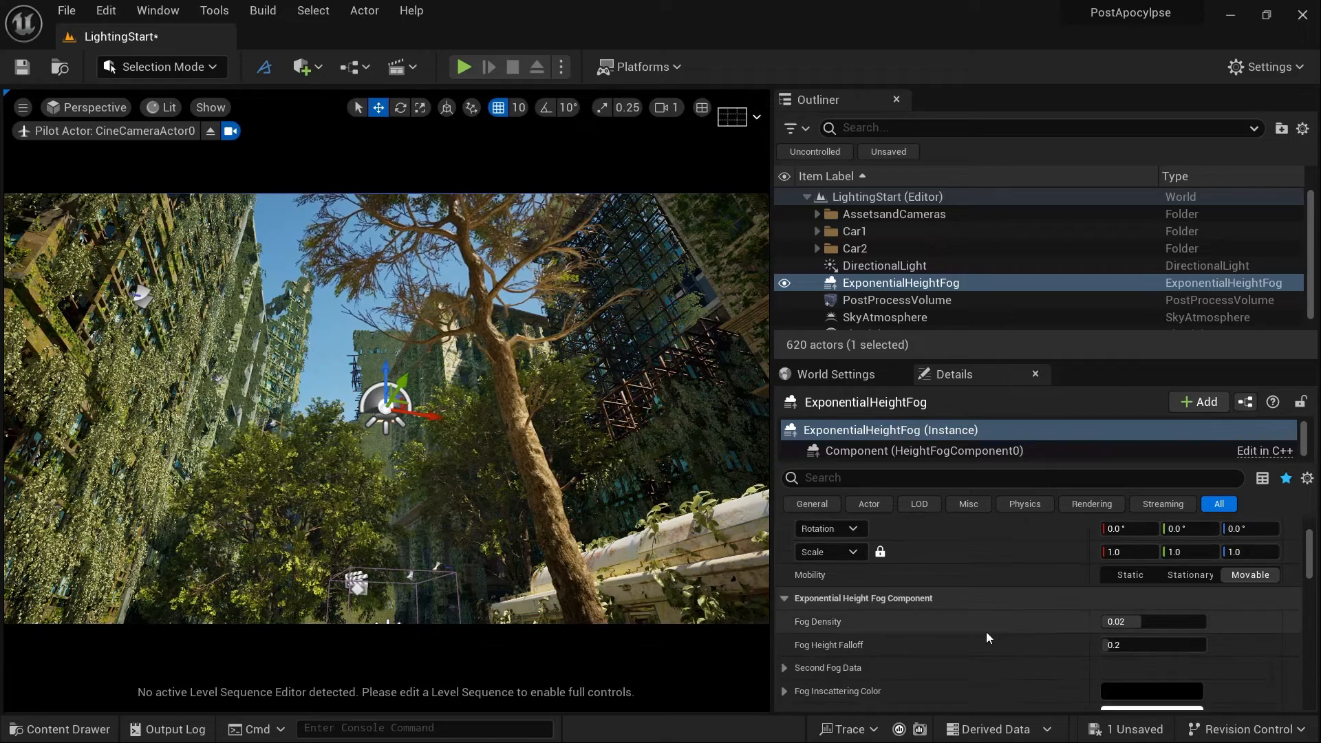
drag(1128, 621, 1200, 621)
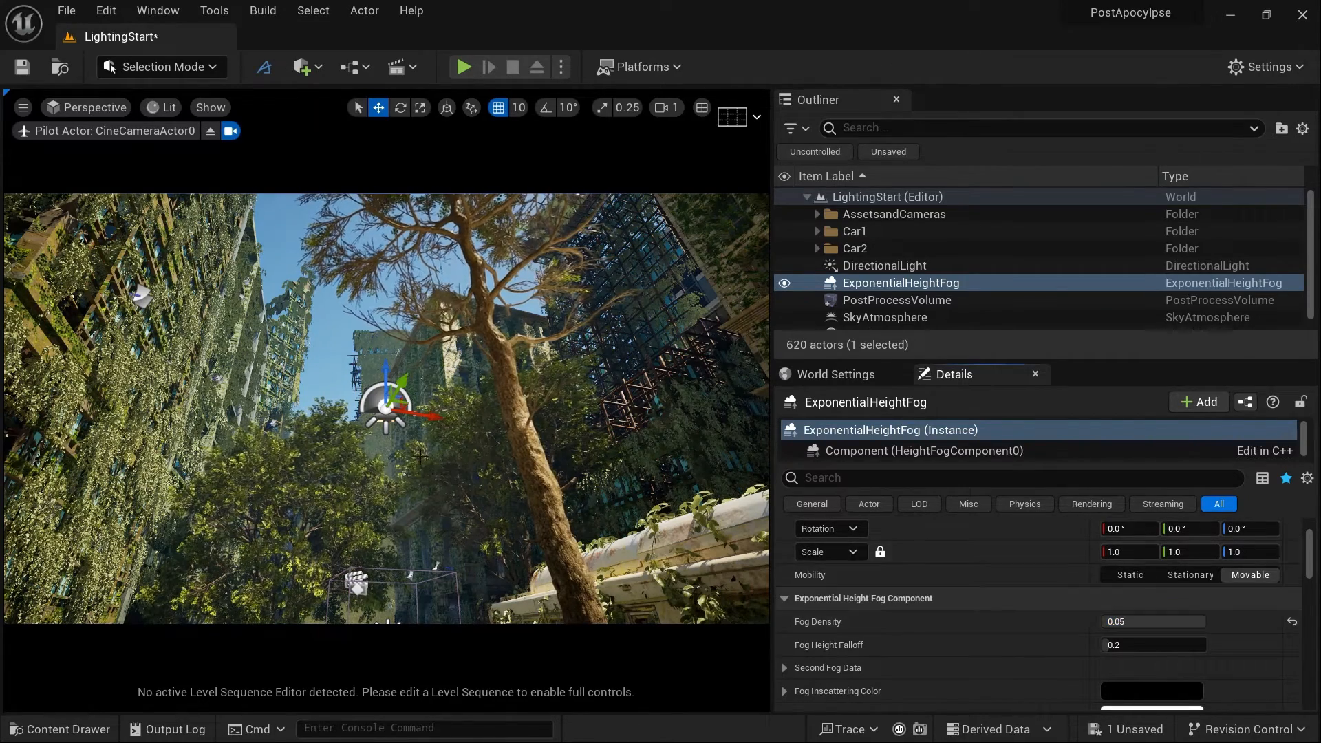
click(1135, 622)
text(.)
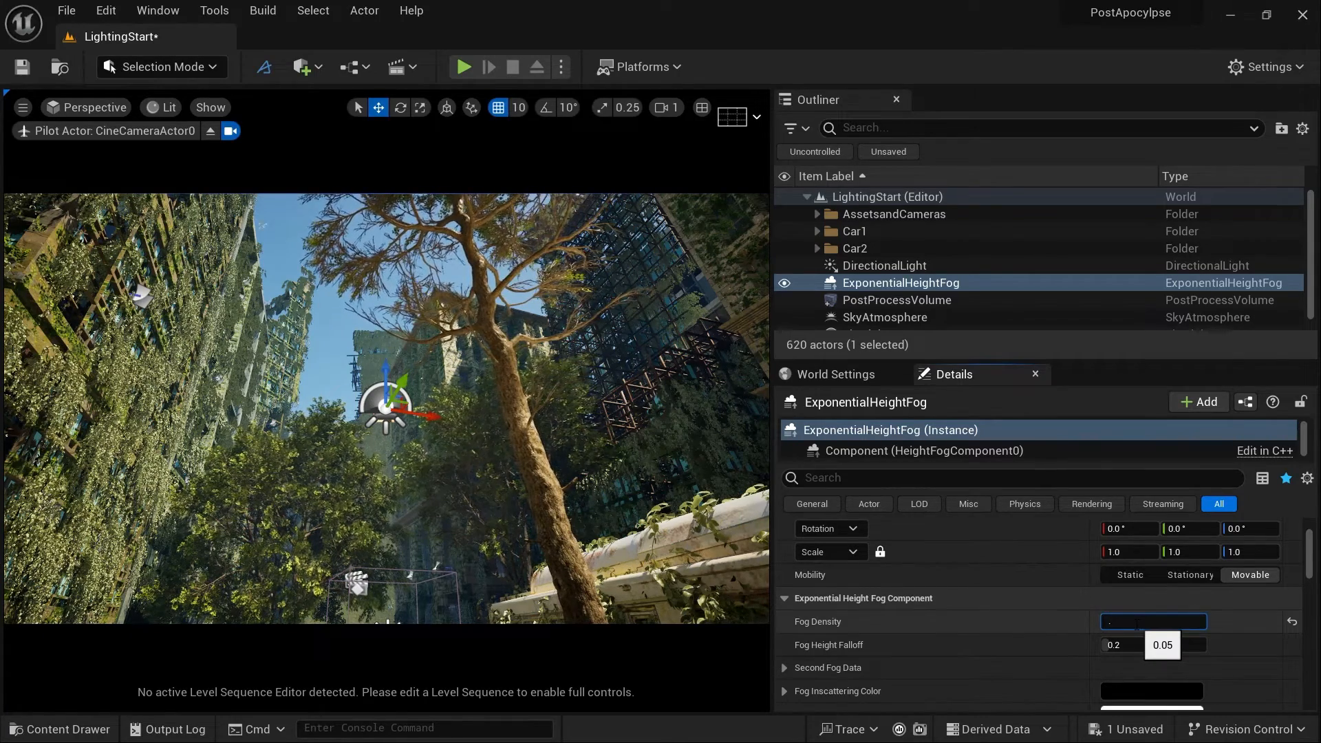
text(5)
key(Return)
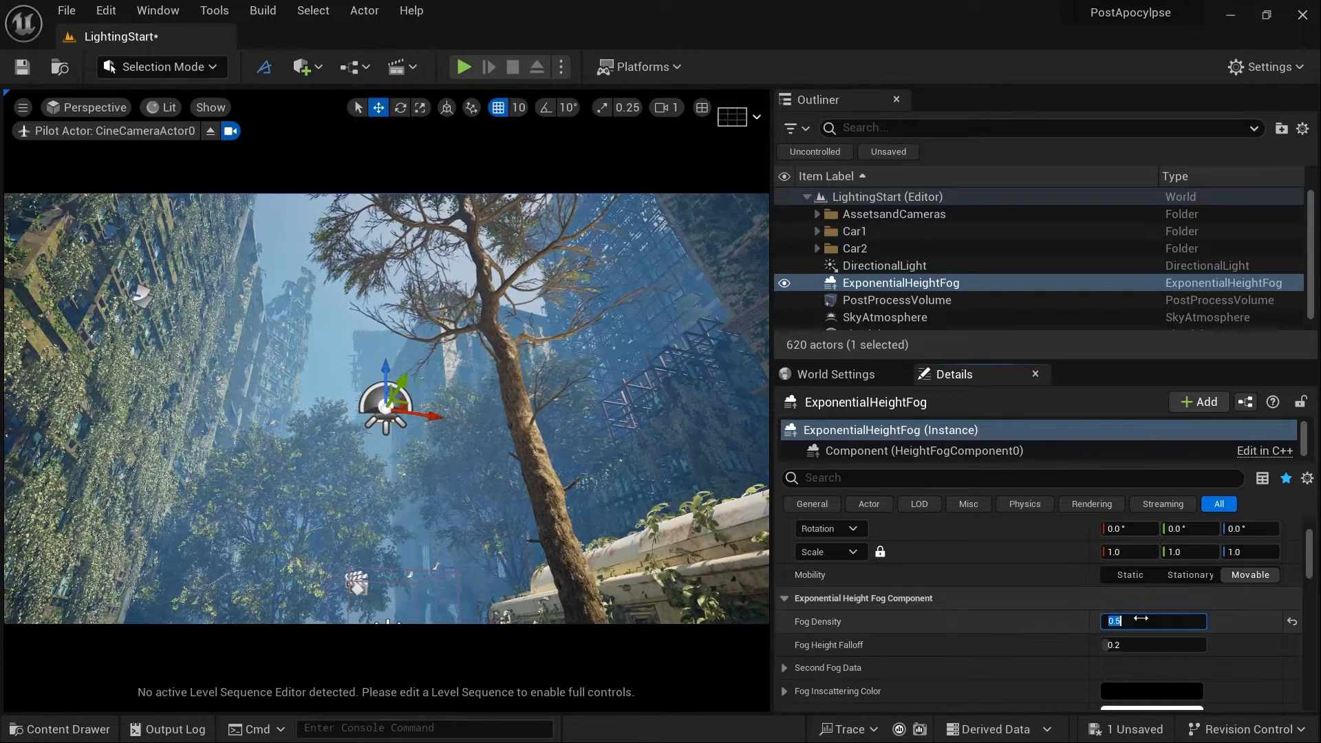
Enable Volumetric Fog on the height fog and switch the viewport to game view to hide the actor icons.
scroll(1009, 641, down, 10)
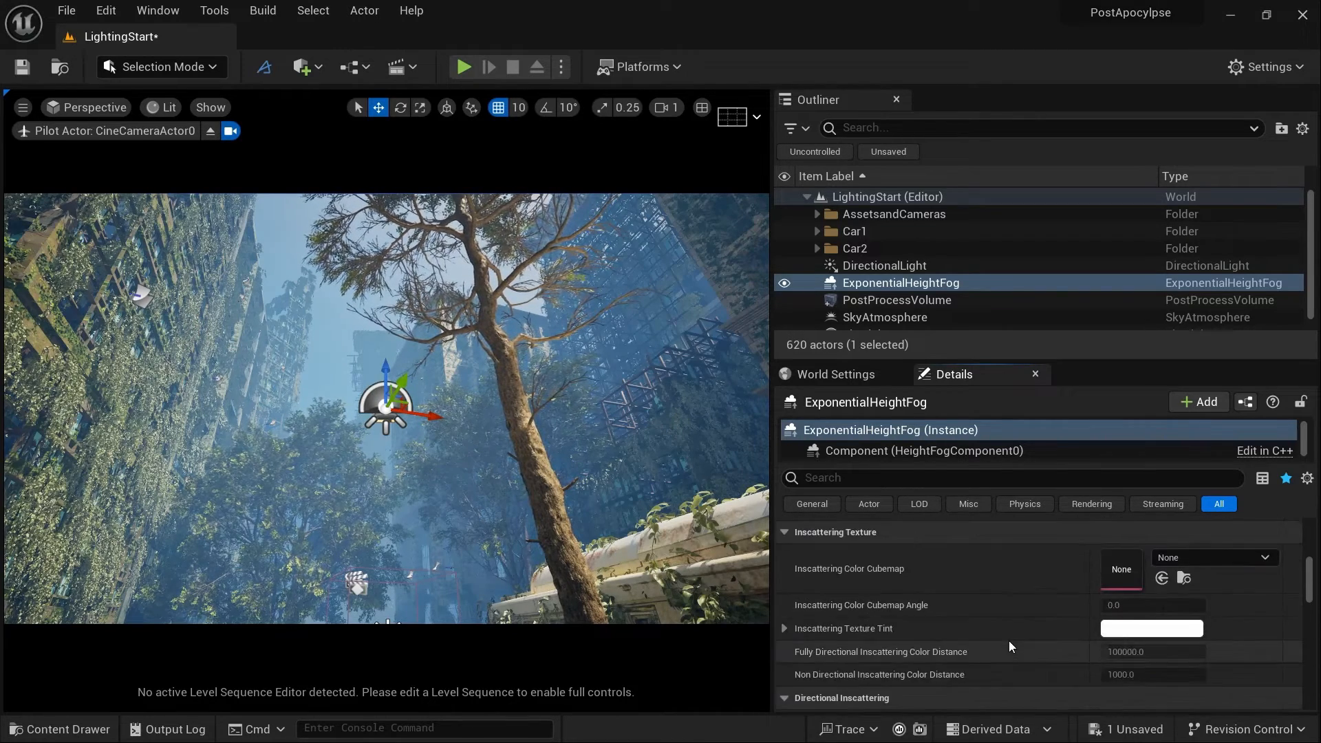
scroll(1008, 646, down, 2)
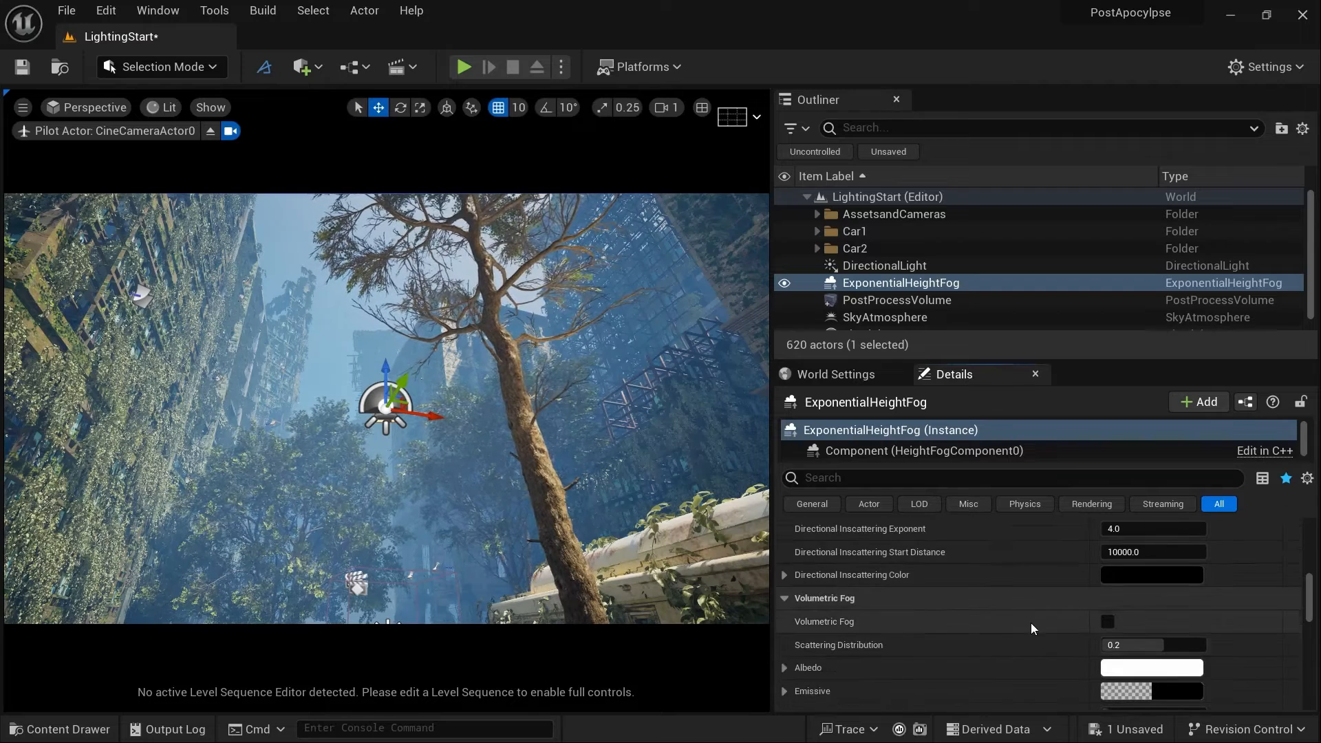
click(1107, 622)
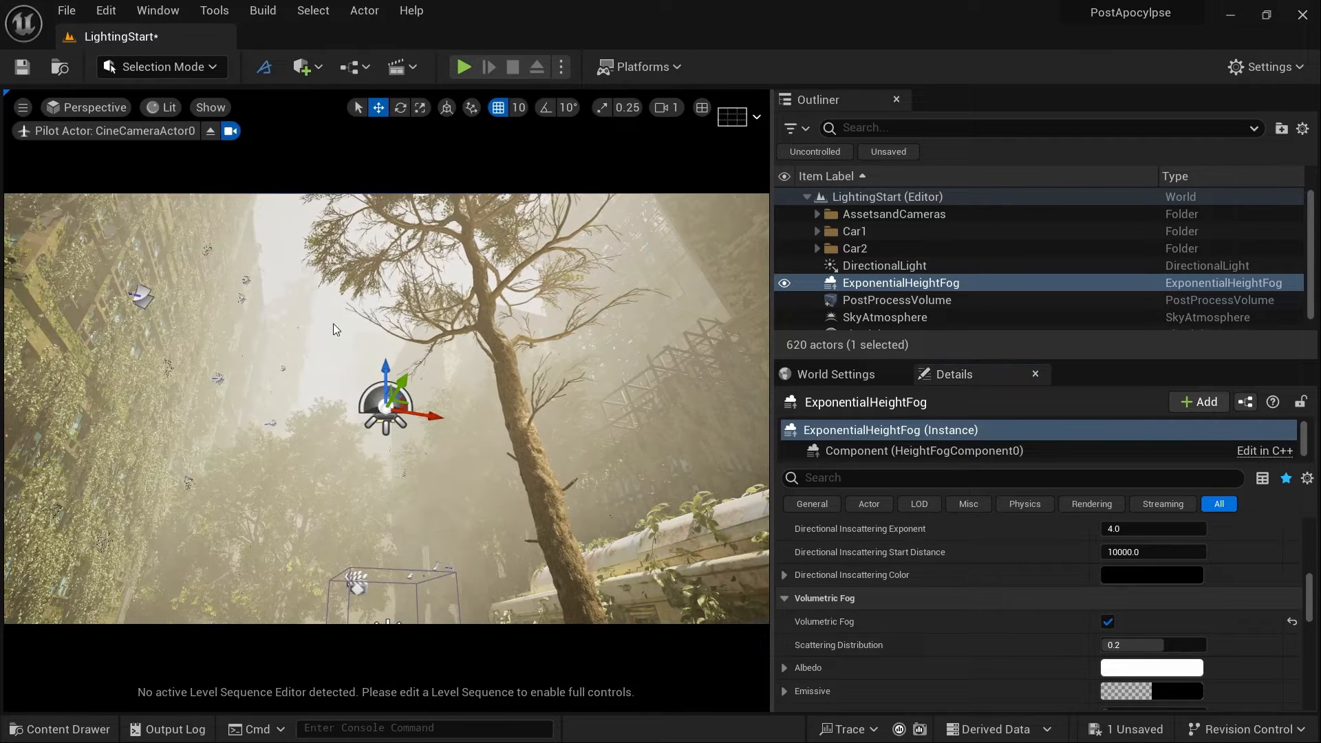
key(g)
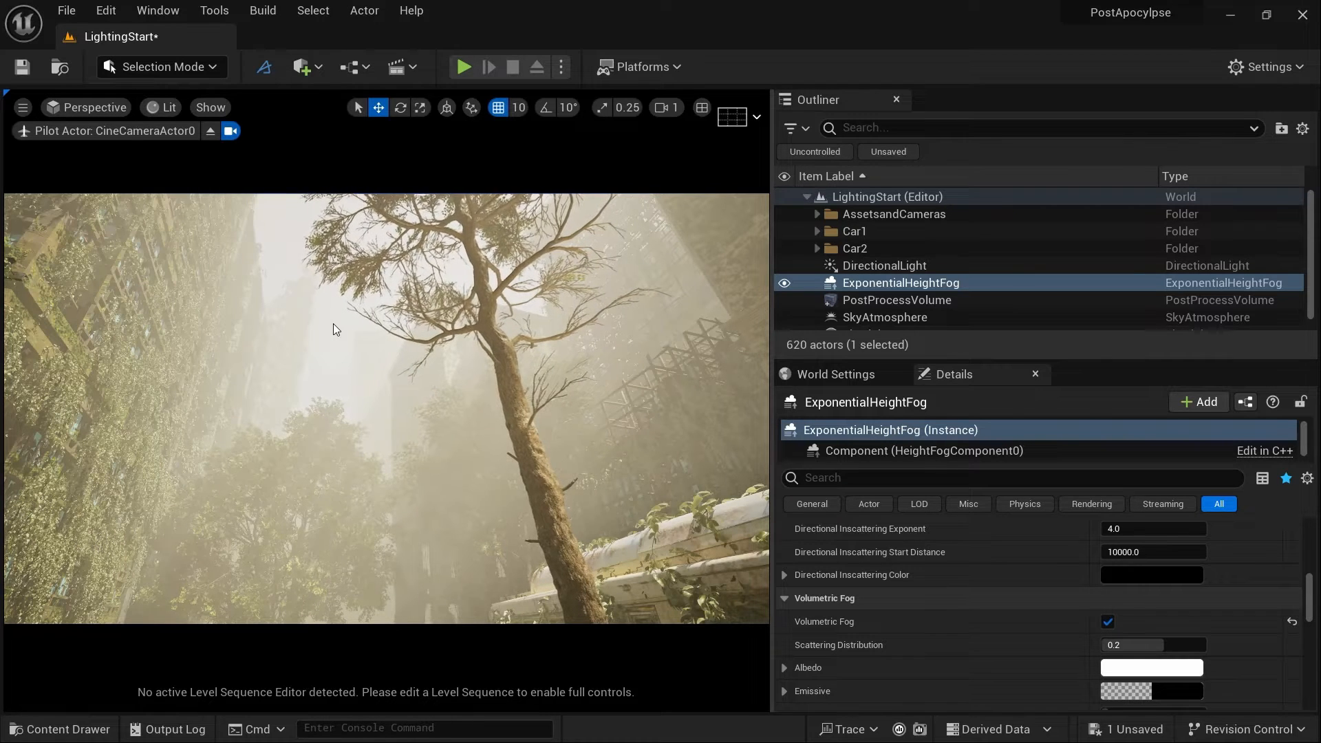
Enable the post process volume's Local Exposure overrides for Highlight Contrast Scale, Shadow Contrast Scale and Detail Strength.
click(915, 301)
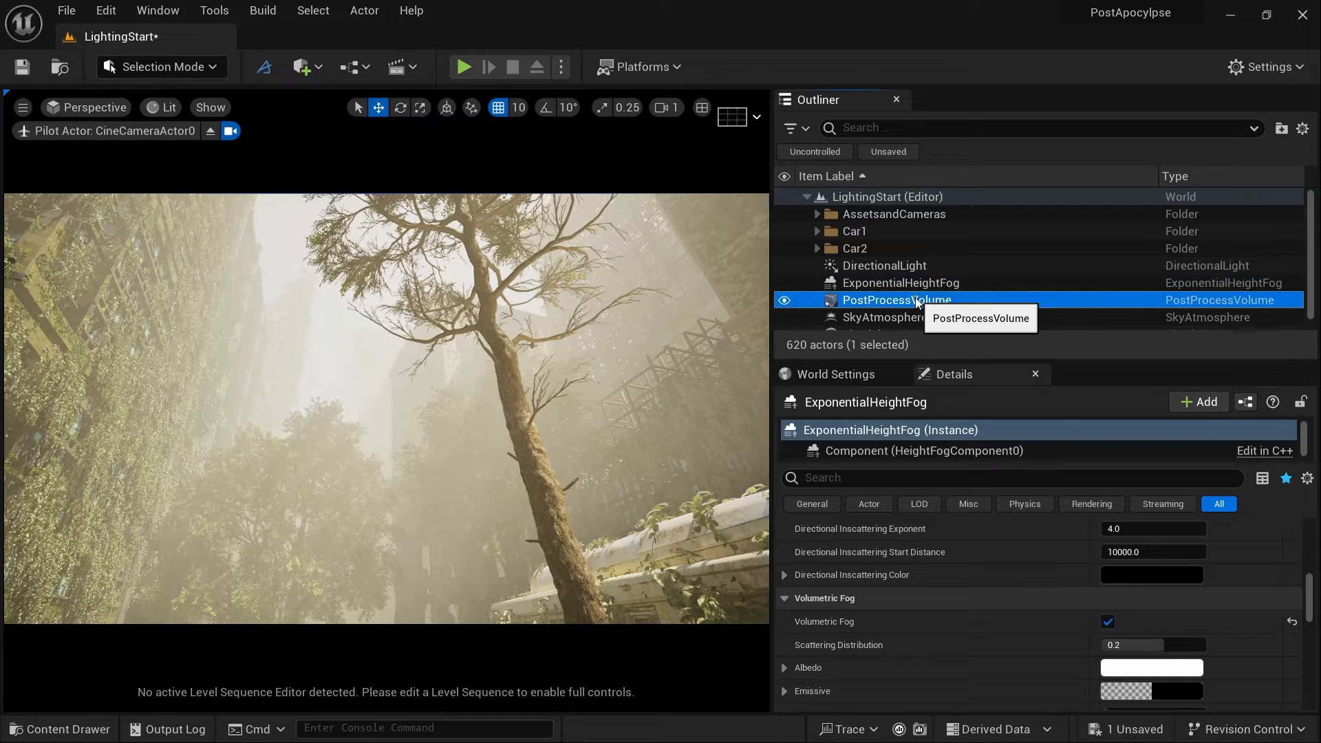
scroll(976, 601, down, 3)
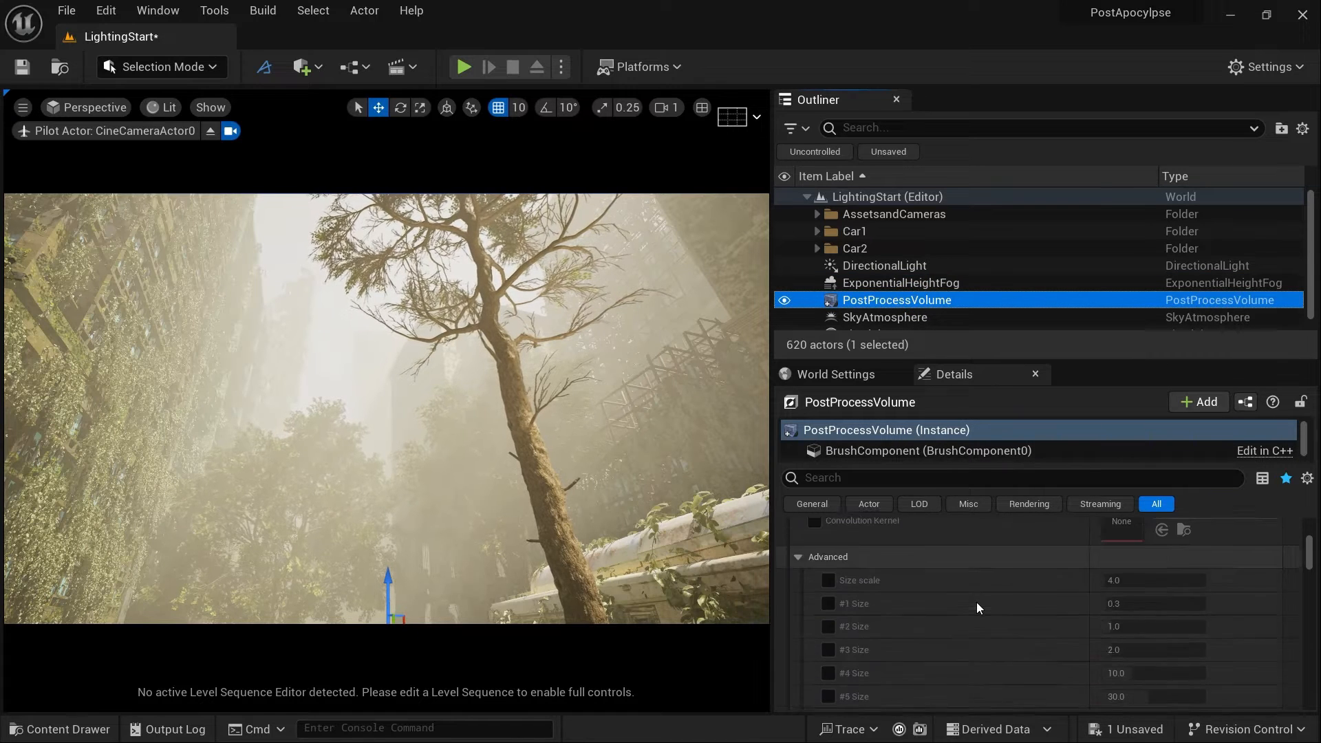
scroll(976, 601, down, 8)
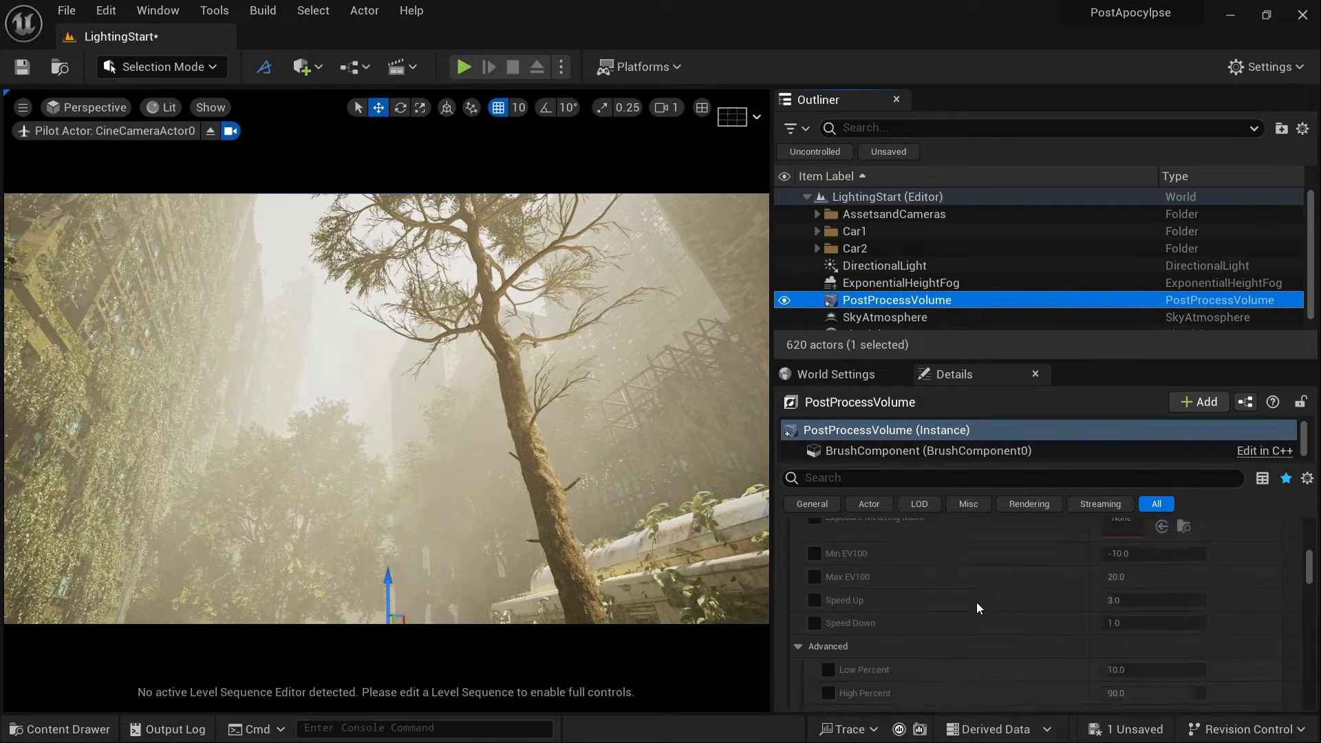
scroll(976, 601, down, 8)
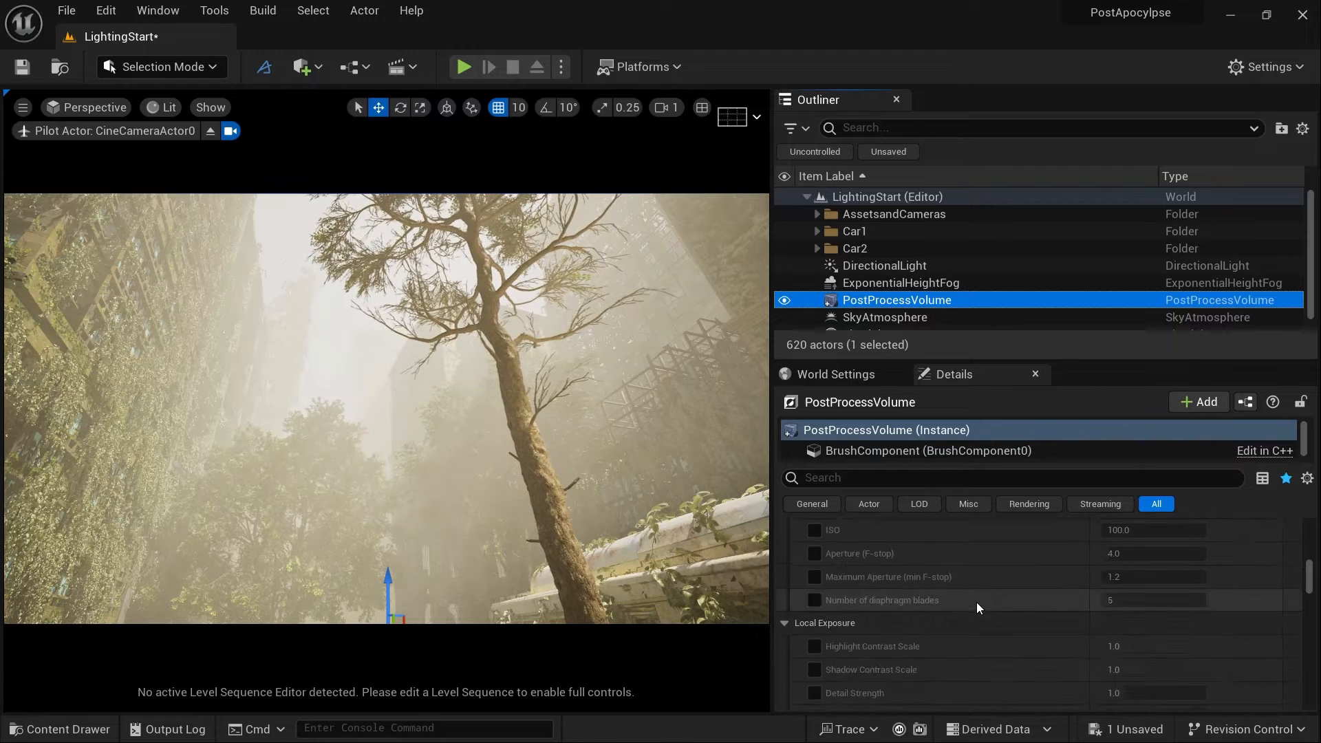
scroll(976, 601, down, 3)
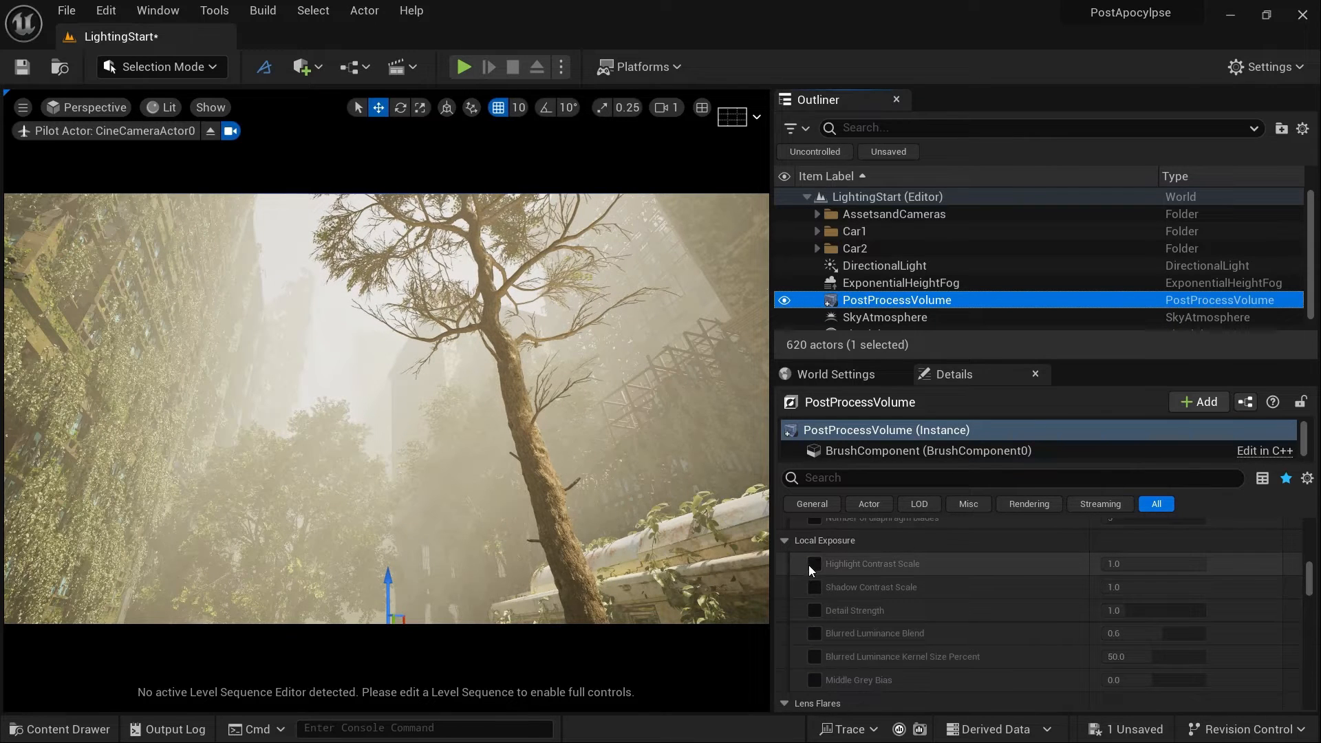
click(814, 564)
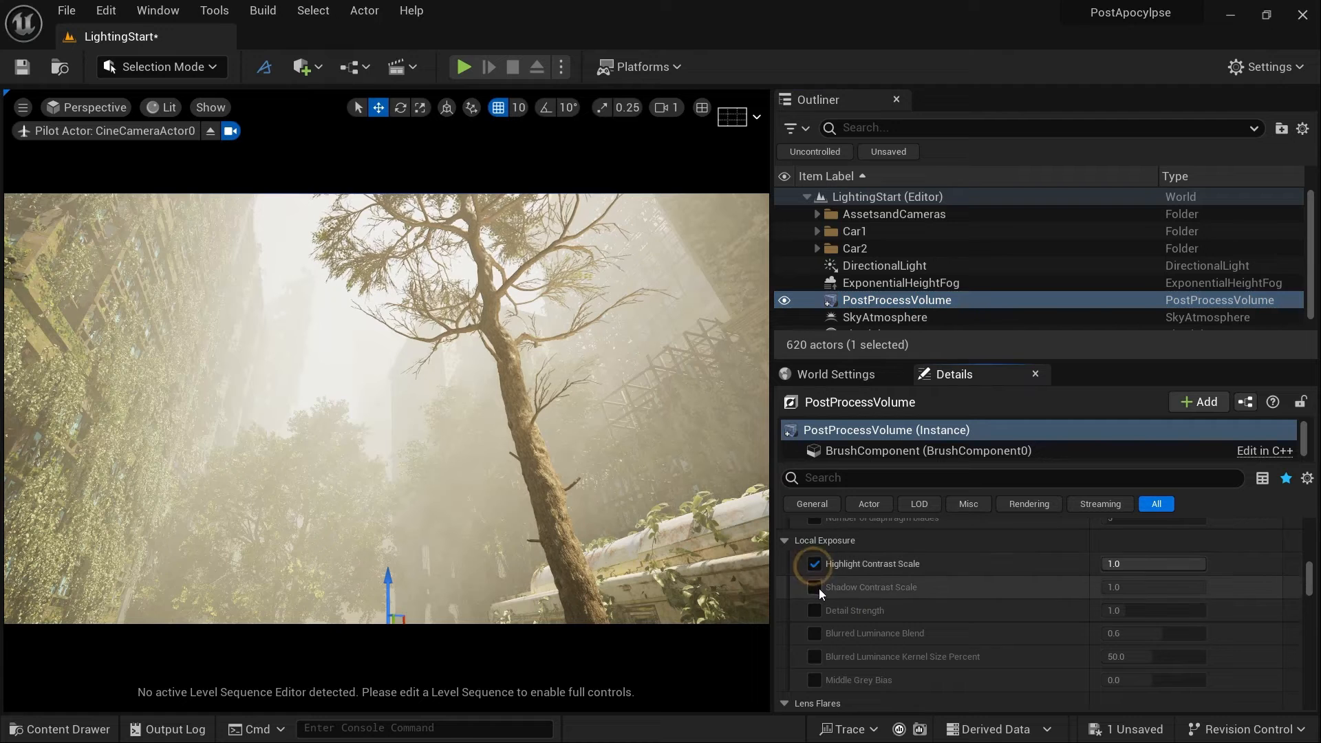
click(816, 588)
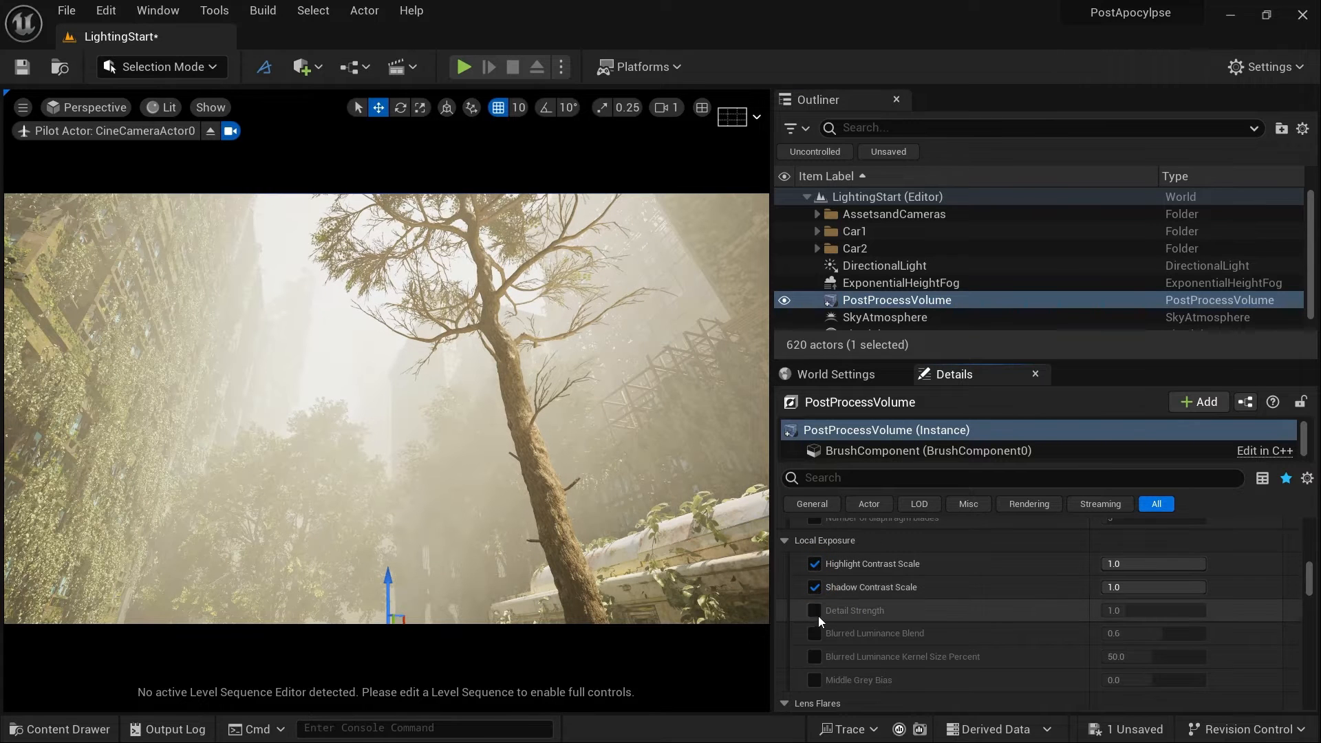
click(815, 611)
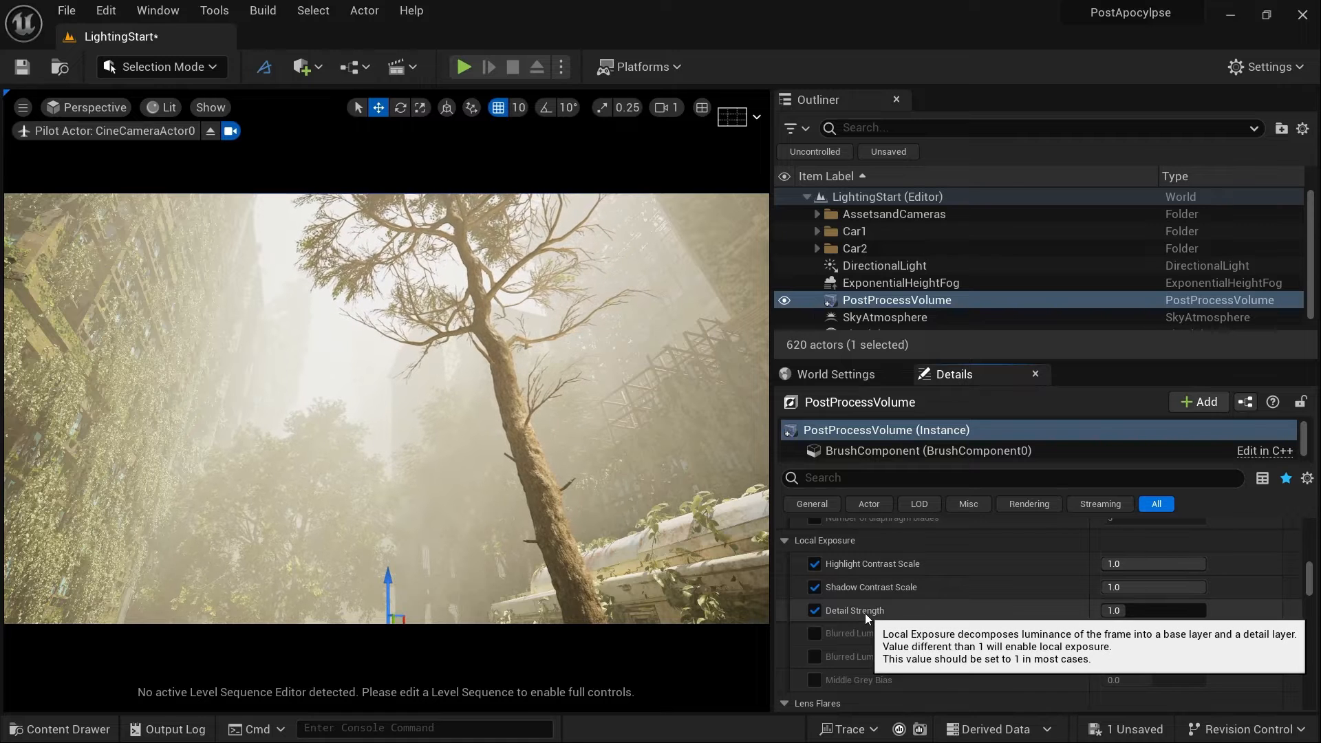
Set the post process volume's local exposure detail strength to 1.4.
click(1115, 613)
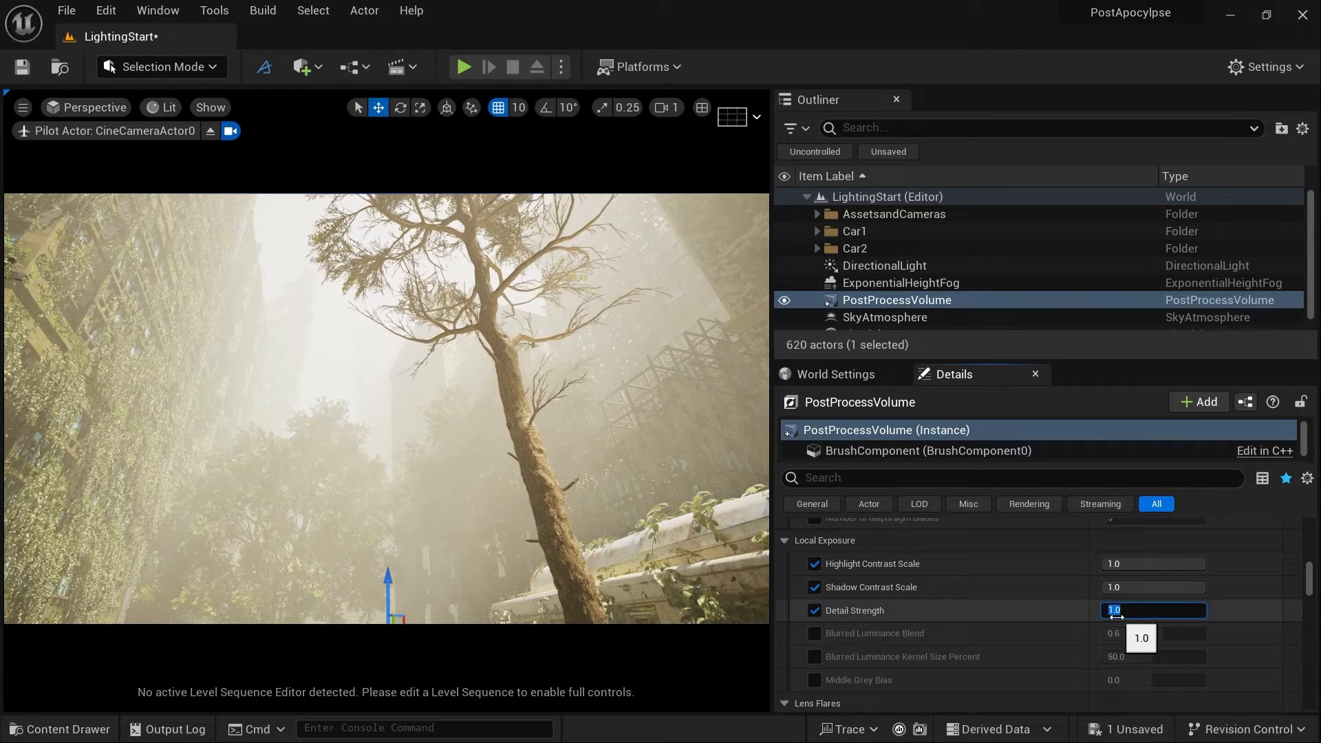
text(1.4)
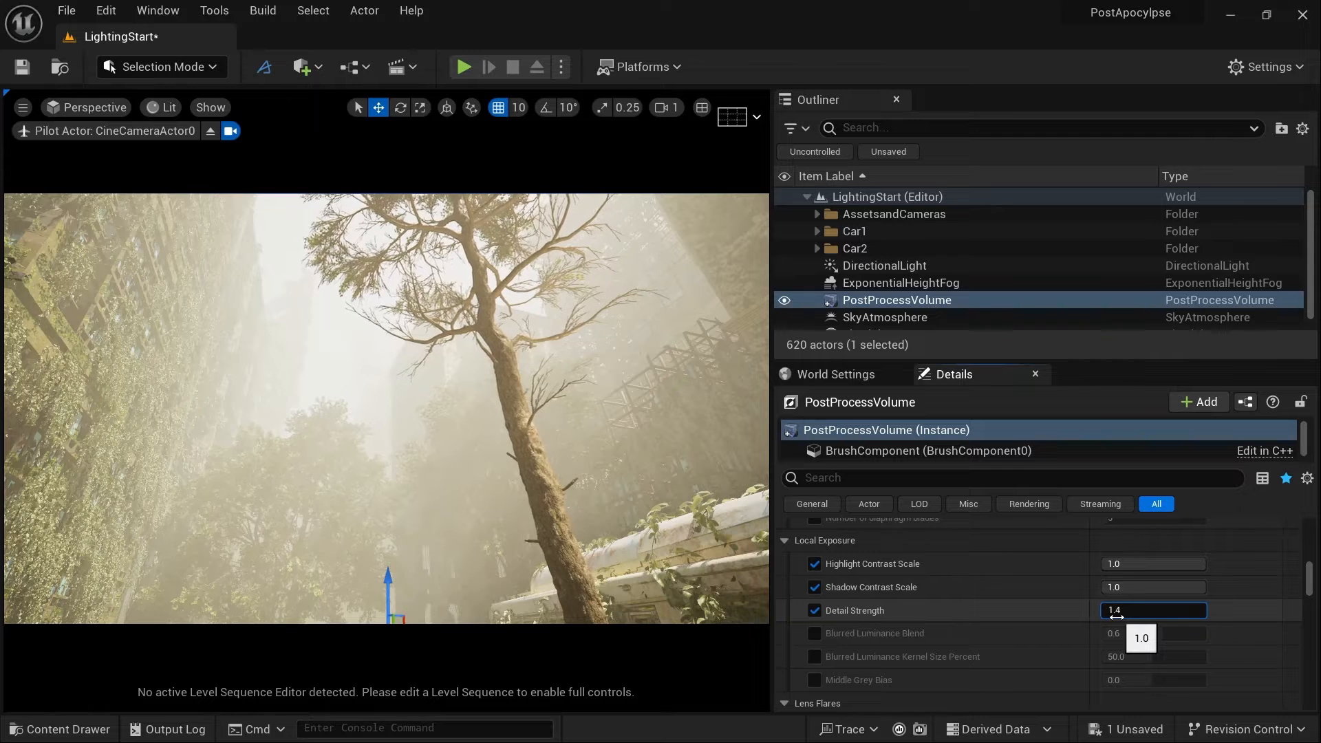
key(Return)
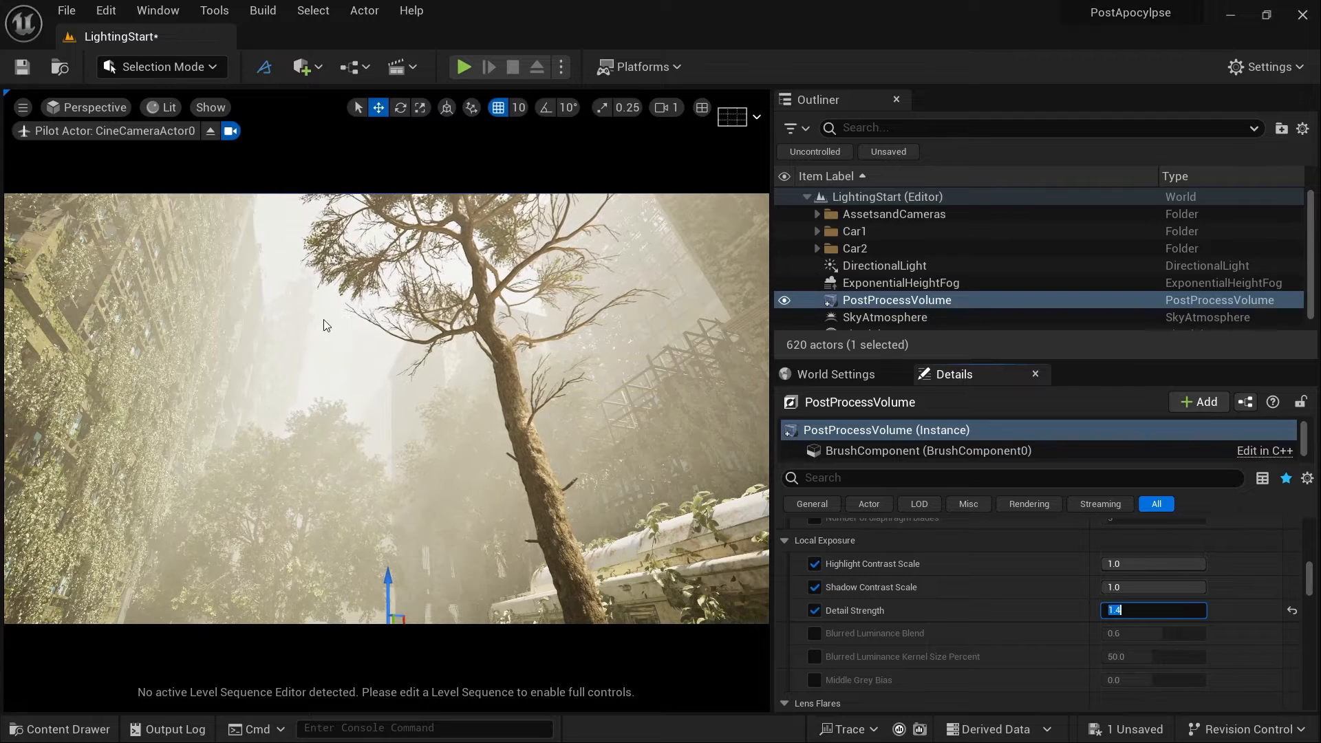
Check the scene in full-screen view and lower the post process volume's local exposure Highlight Contrast Scale to about 0.67.
scroll(324, 325, up, 2)
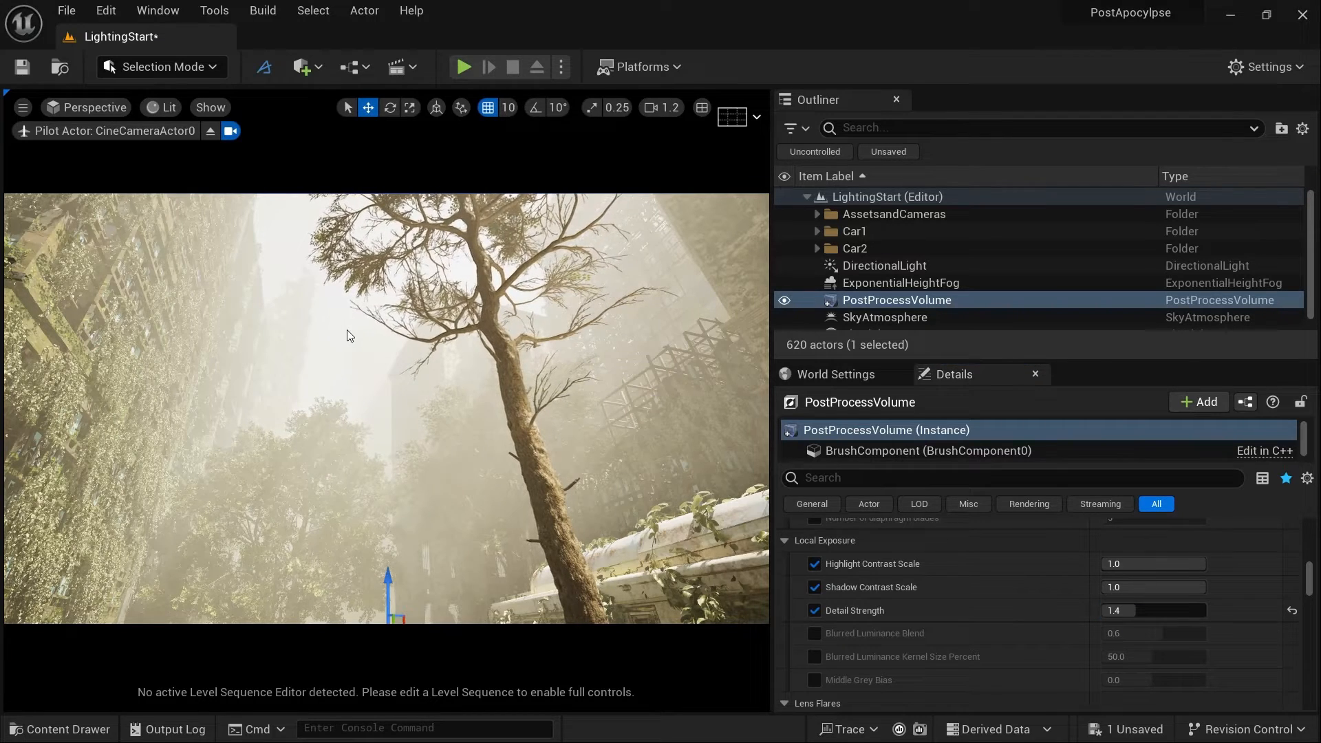
key(F11)
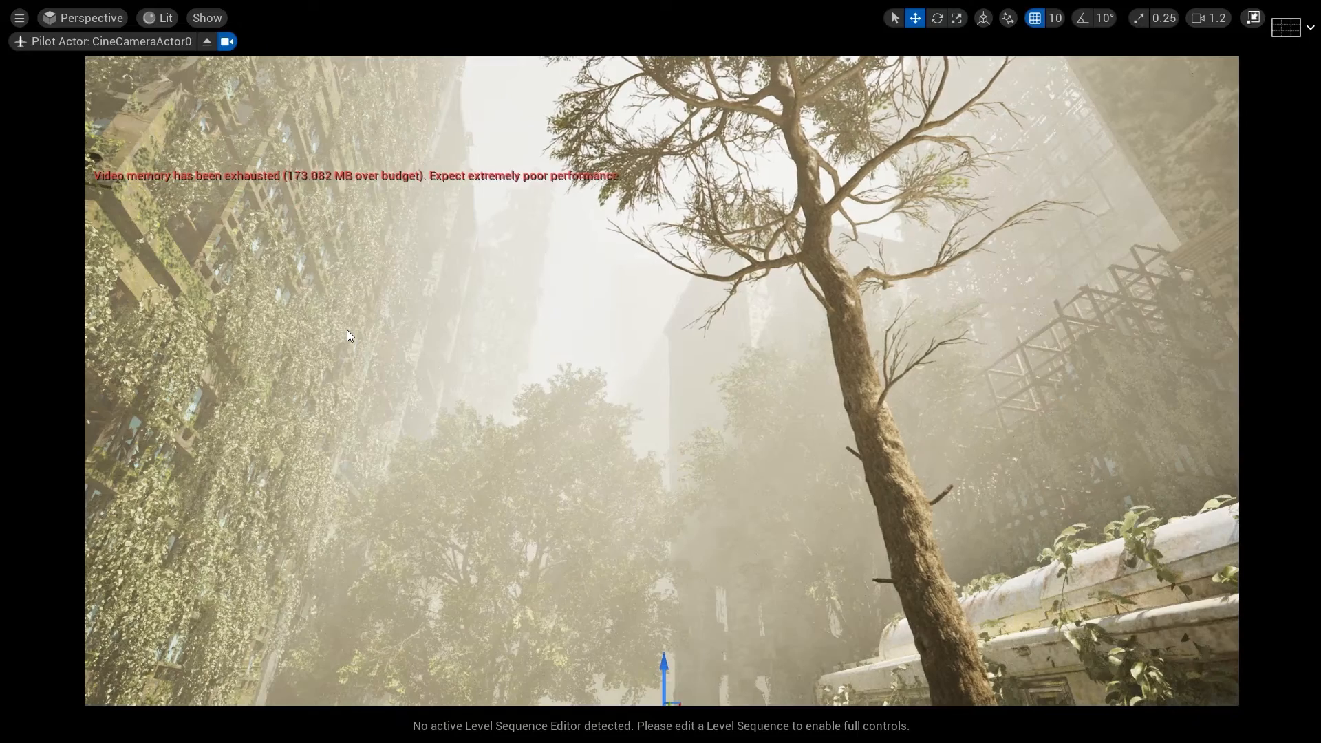
key(F11)
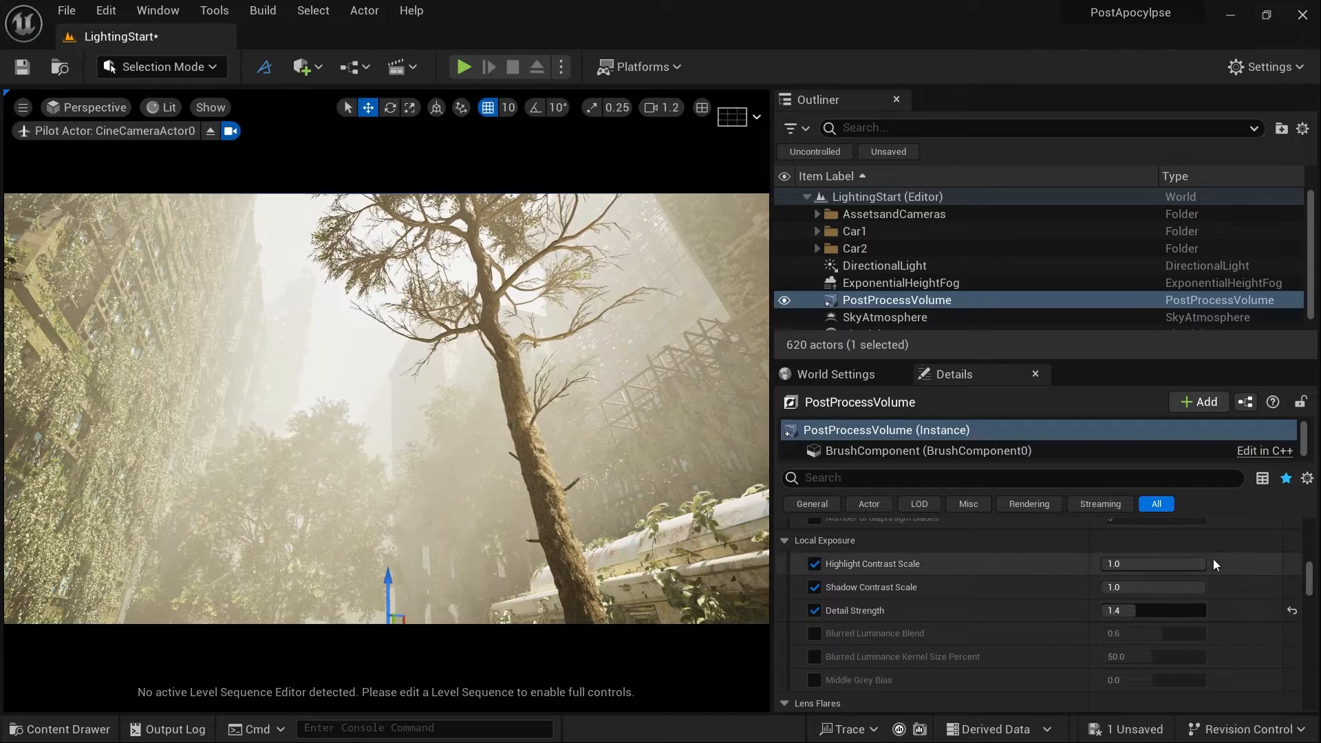
mouse_move(1169, 563)
mouse_down()
mouse_move(1106, 564)
mouse_move(1173, 564)
mouse_up()
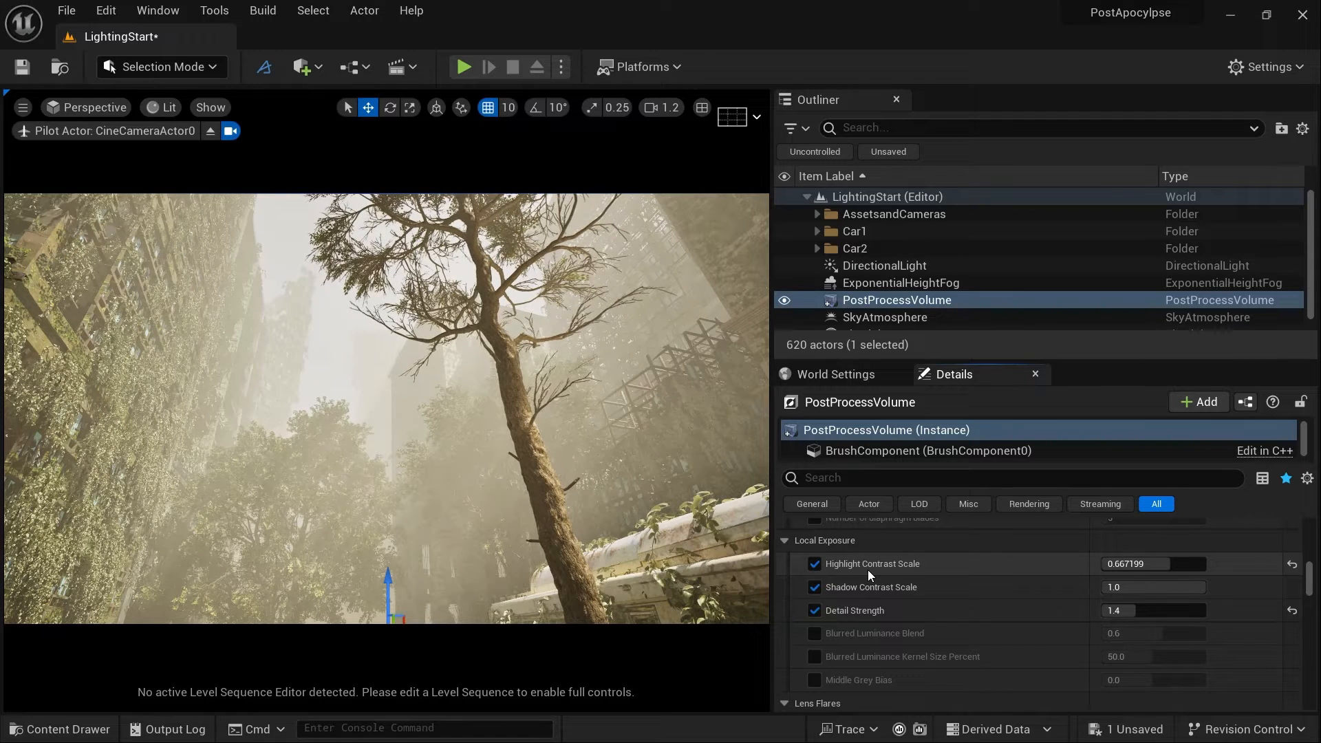
Set the exponential height fog's Fog Density to 0.05.
click(930, 286)
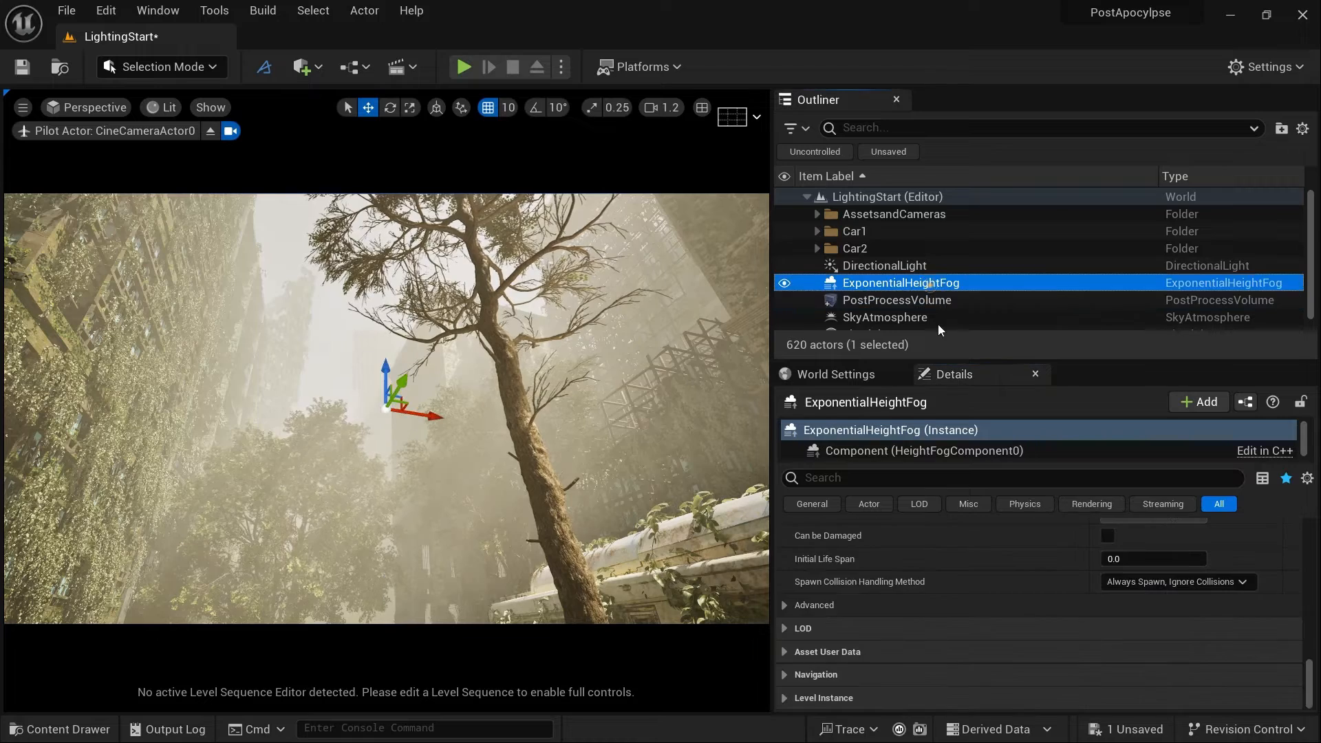
scroll(977, 613, down, 5)
scroll(979, 616, up, 15)
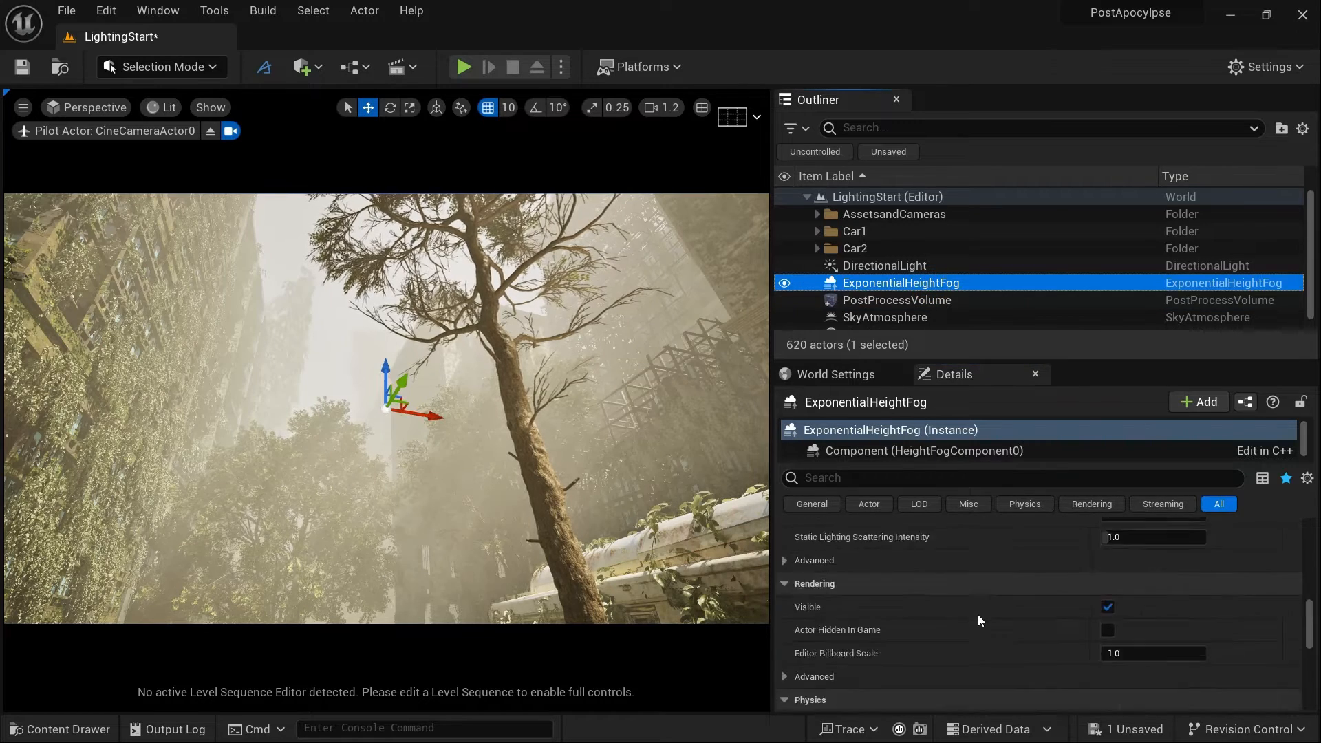
scroll(976, 613, up, 4)
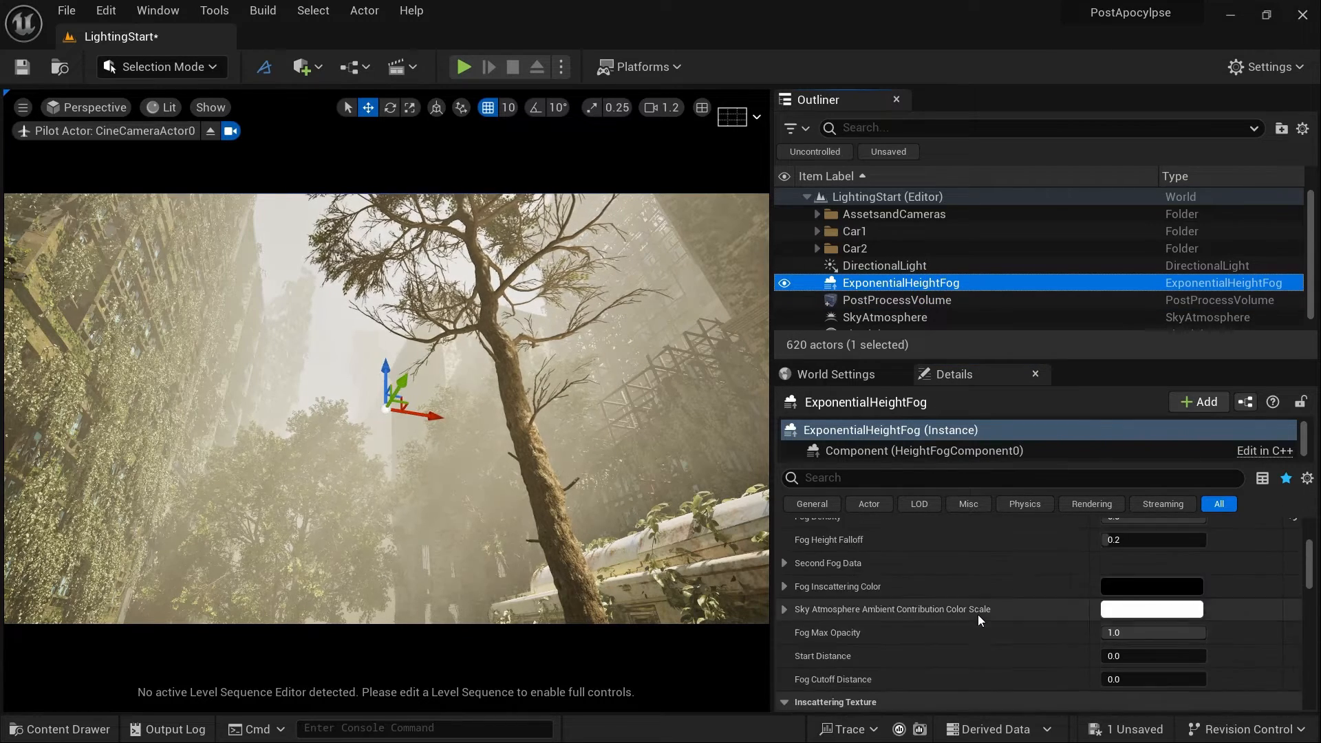
click(1123, 600)
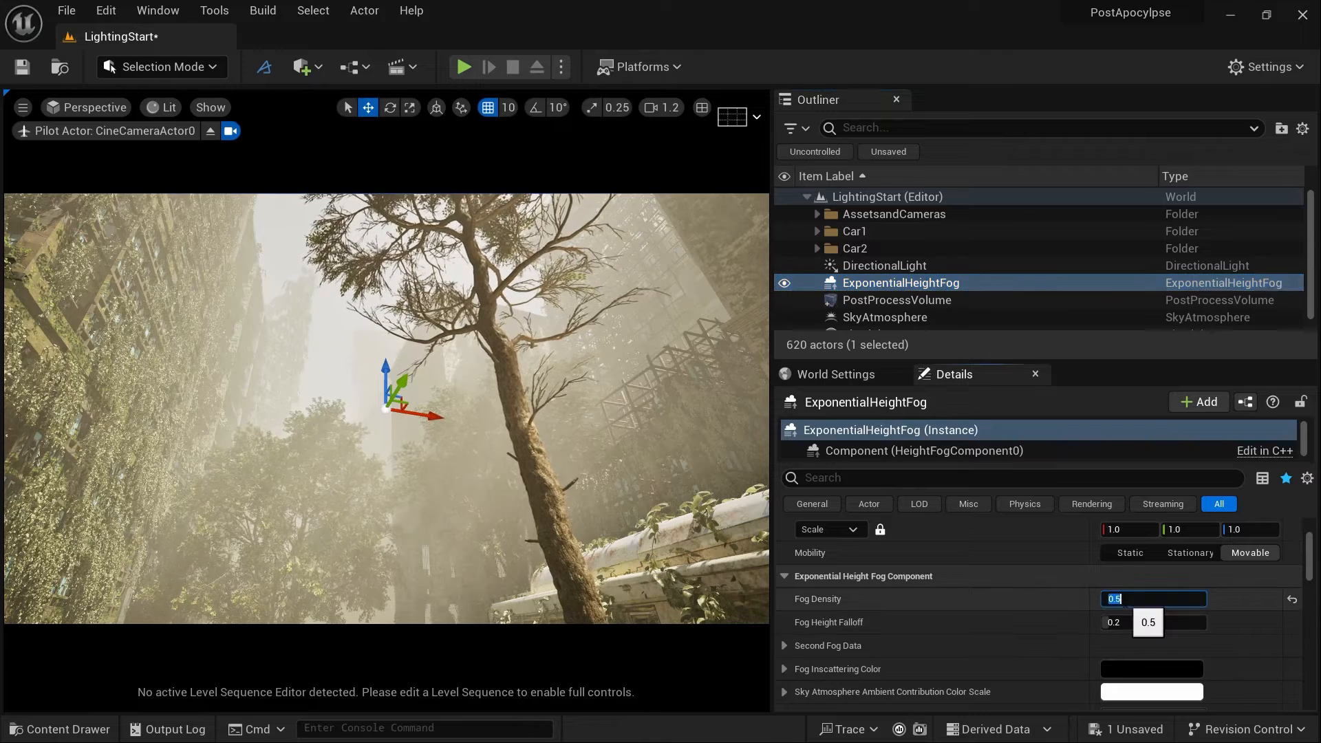
text(.)
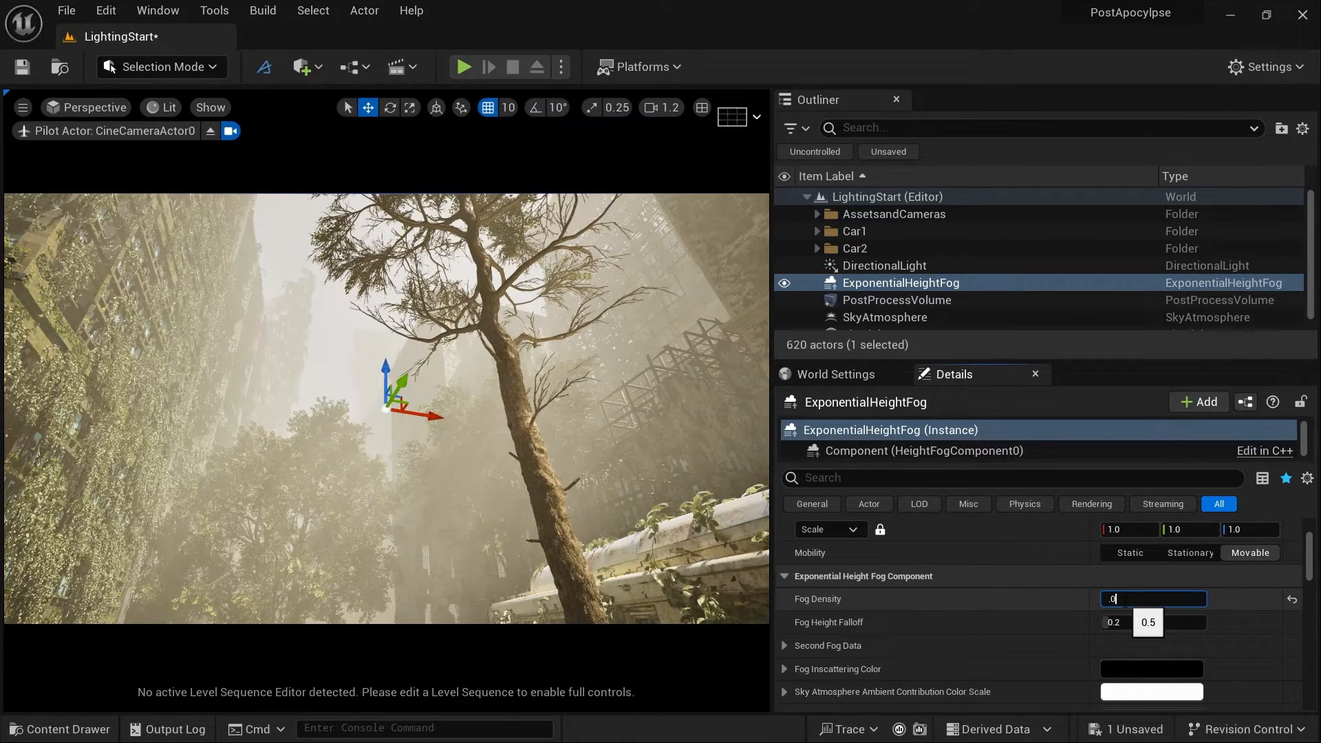
text(05)
key(Return)
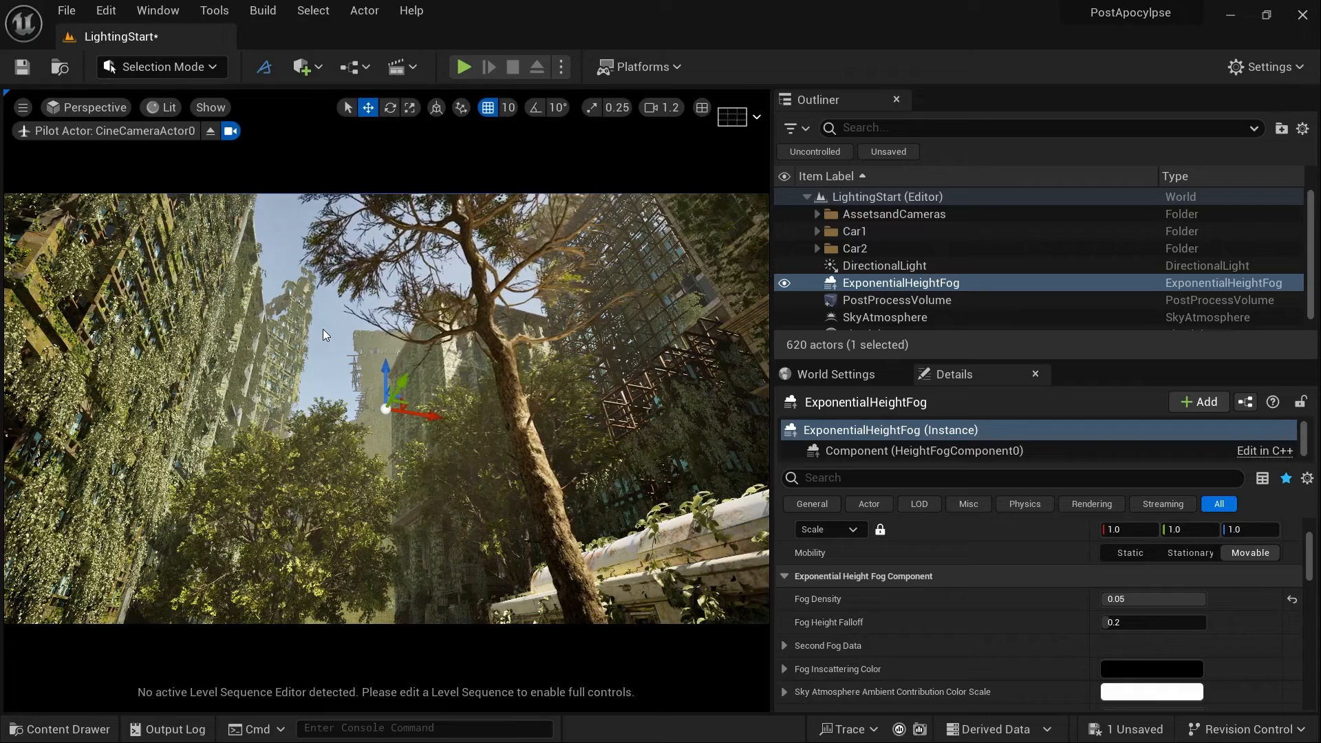
Rotate the directional light interactively, trying different sun angles, until sunlight falls on the ivy-covered facade and the tree trunk.
key(ctrl+l)
key(ctrl+l)
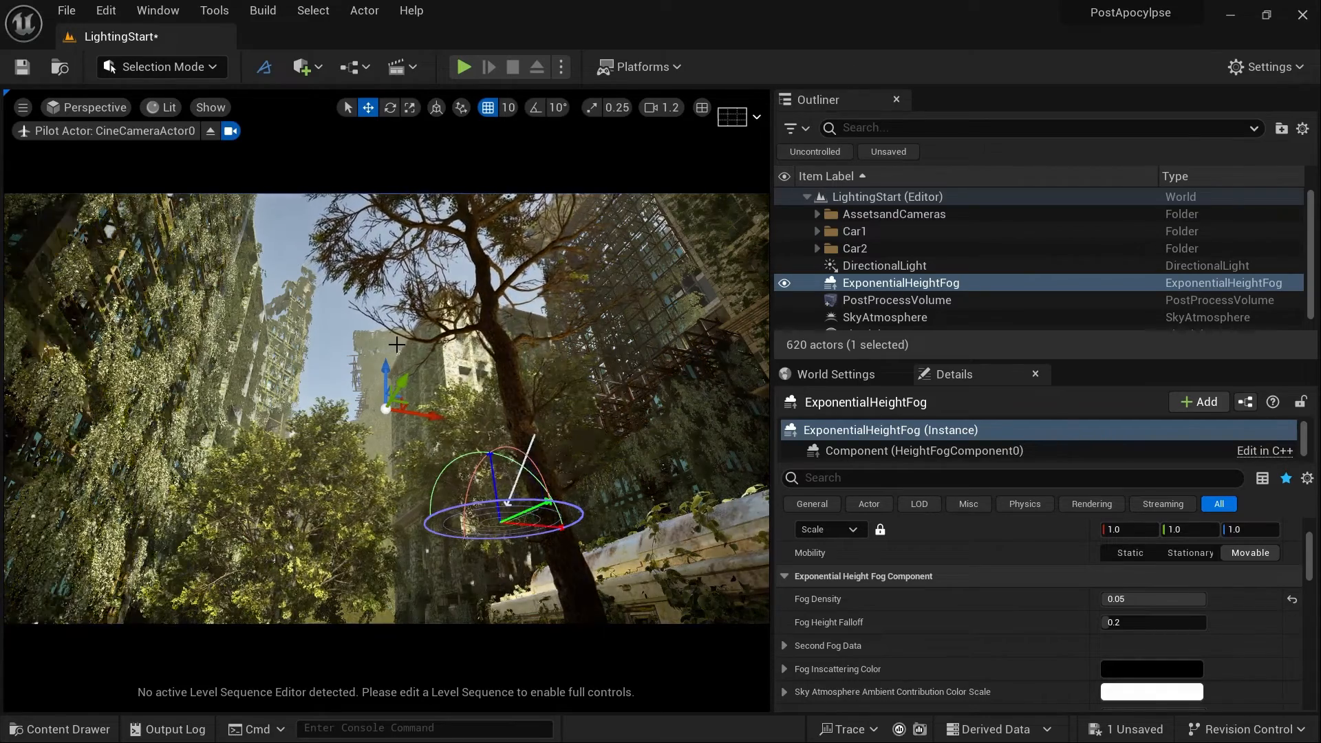
key(ctrl+l)
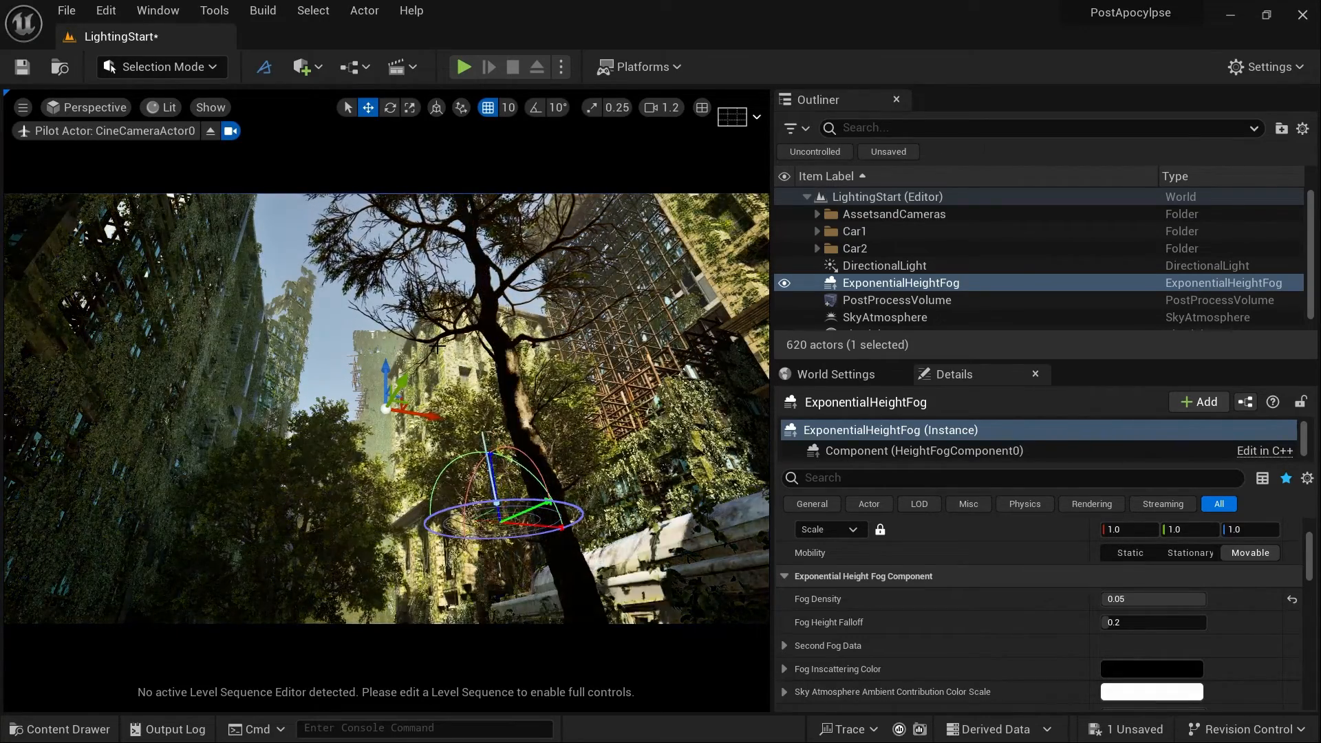
key(ctrl+l)
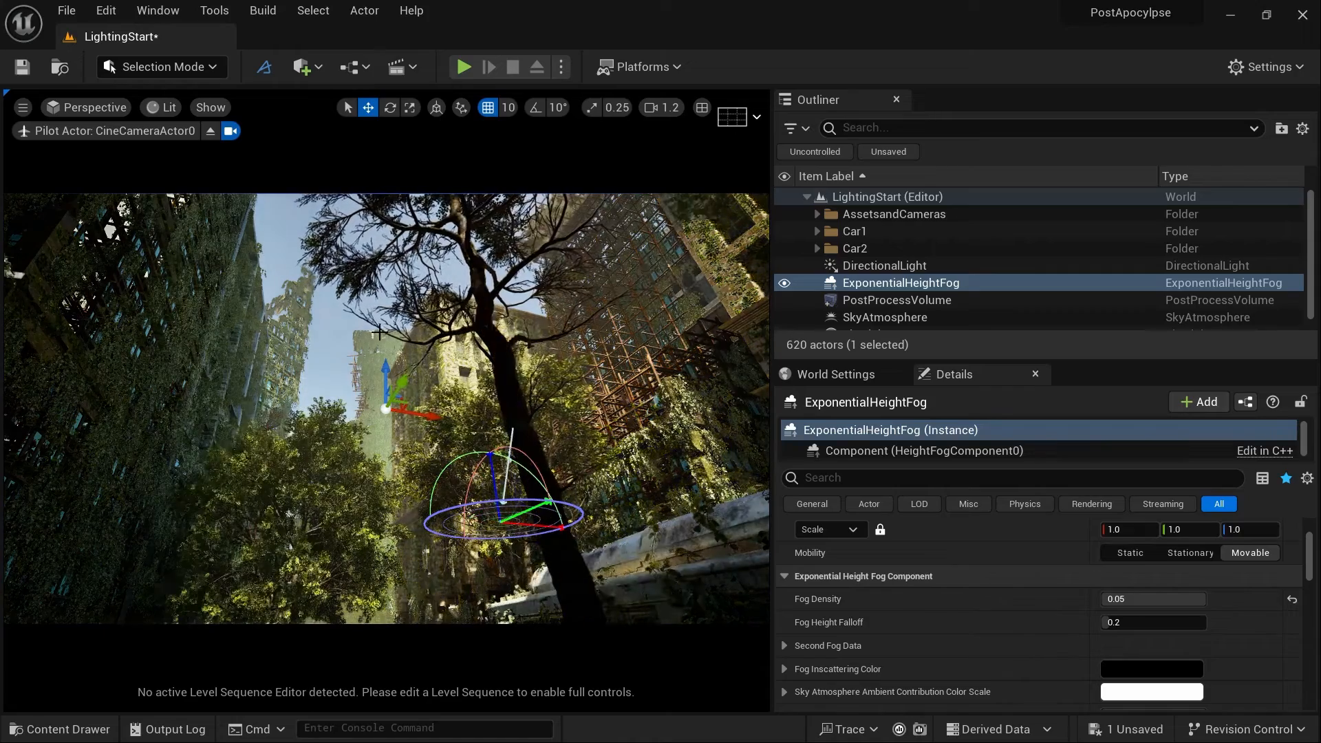
key(ctrl+l)
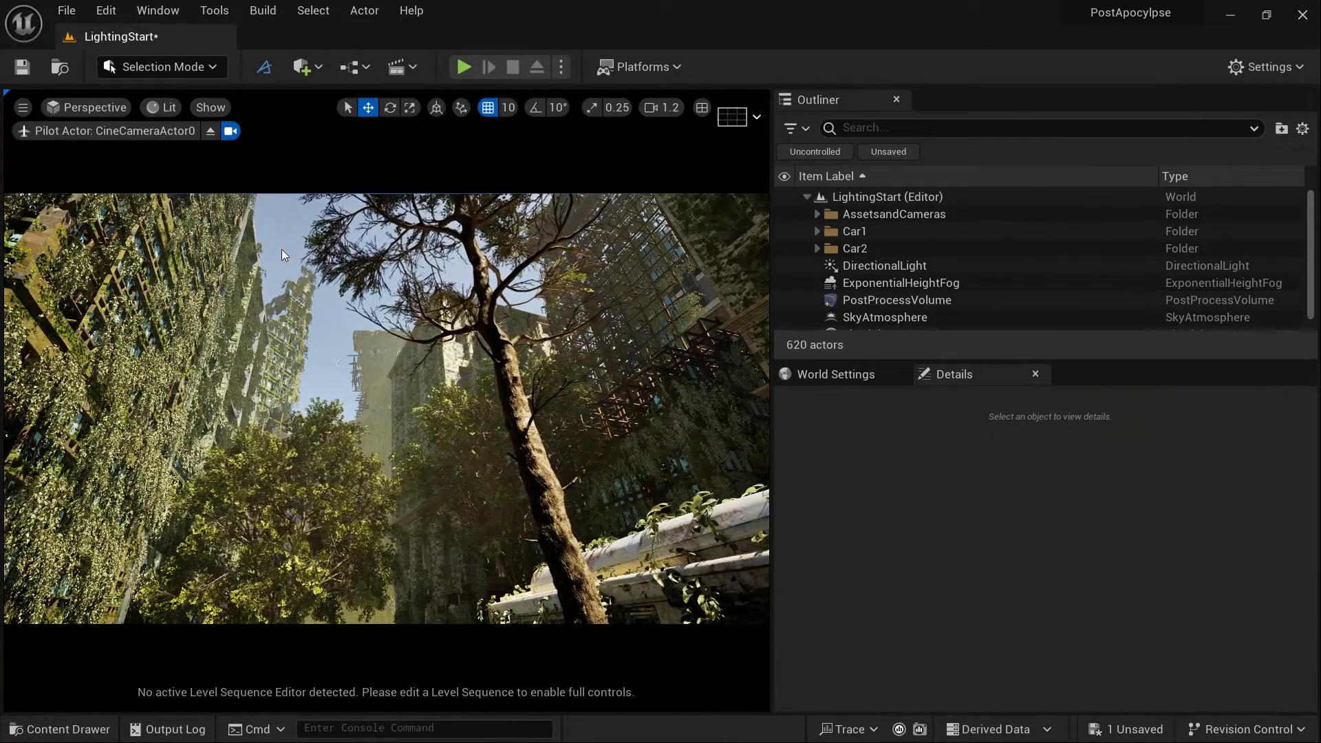
Add a Volumetric Cloud actor and stop piloting the cine camera to fly up and view the sky above the buildings.
click(303, 66)
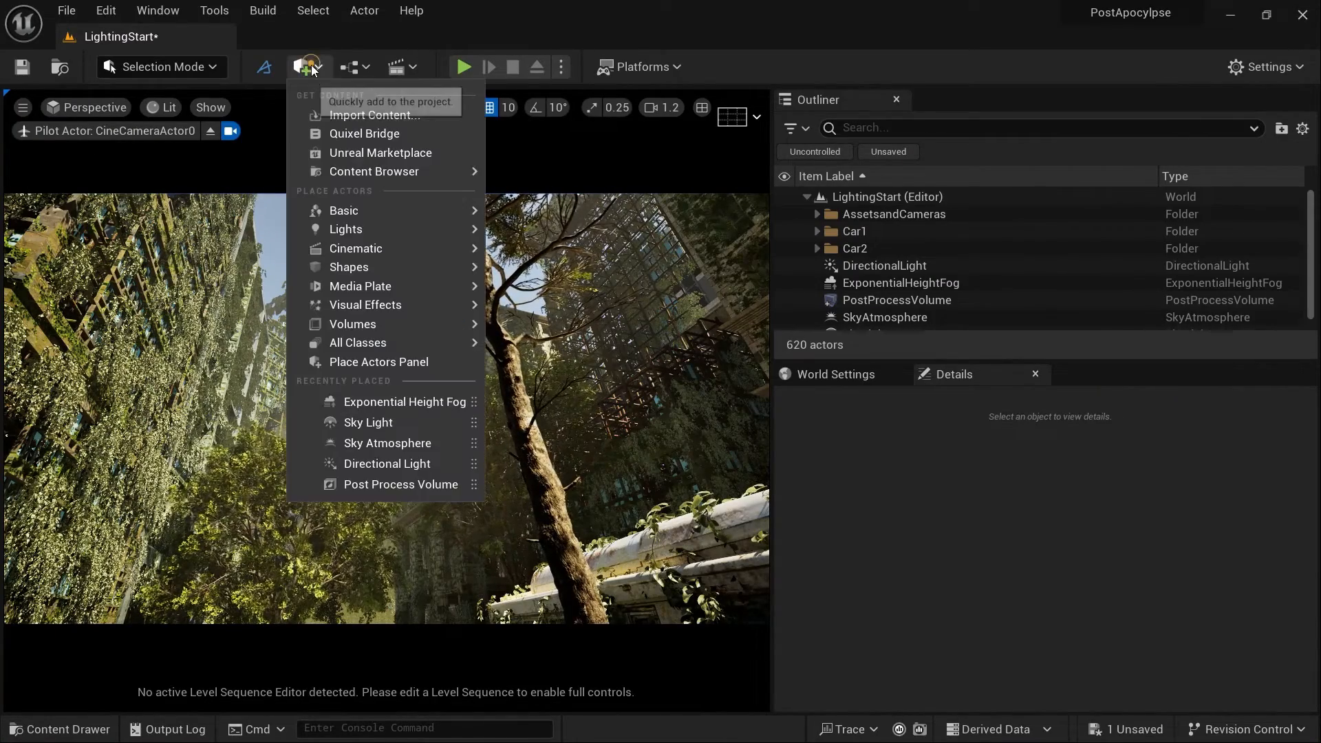
mouse_move(356, 180)
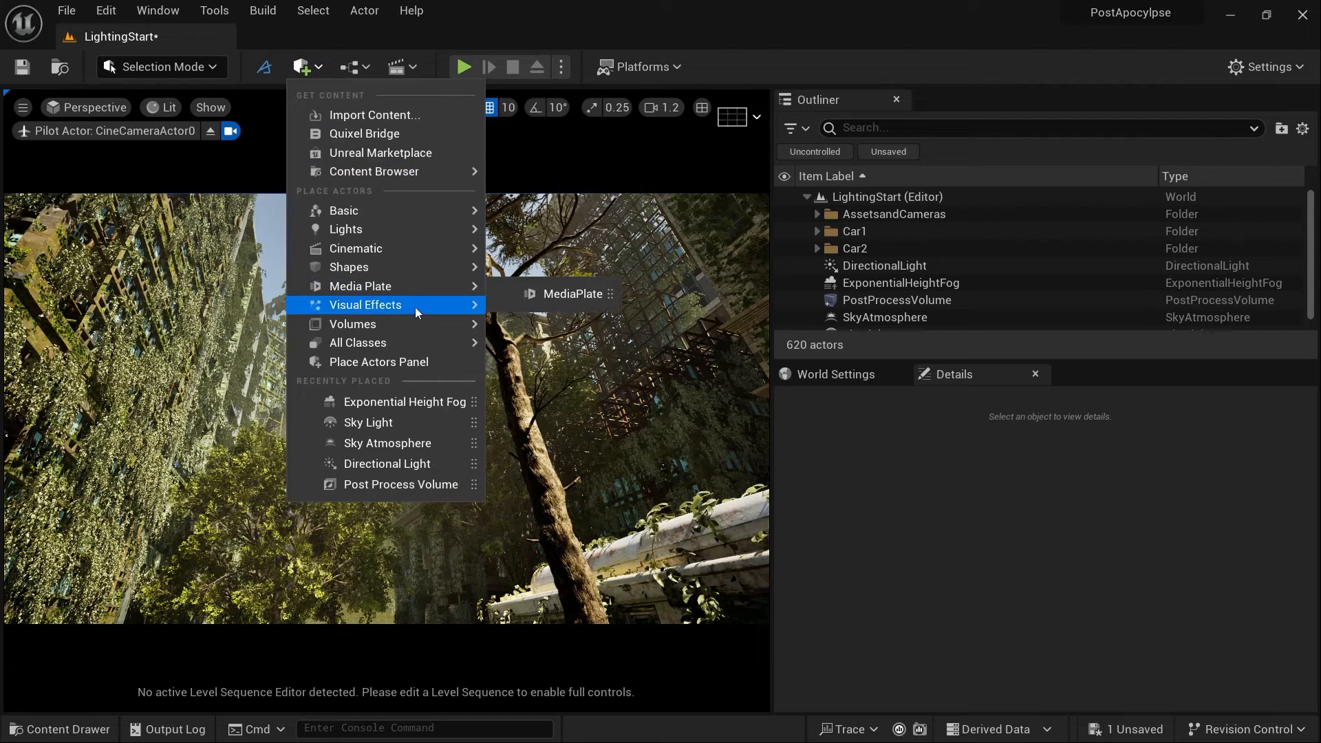
mouse_move(415, 308)
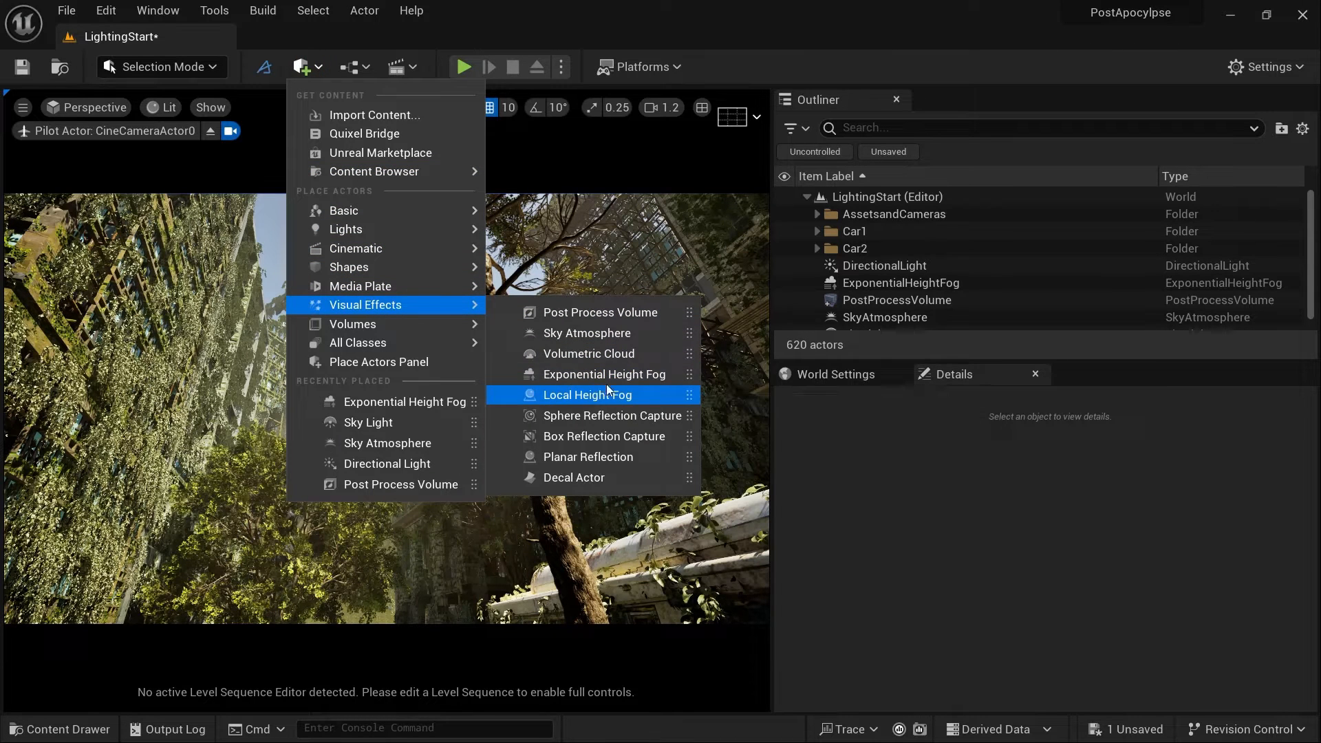
click(609, 352)
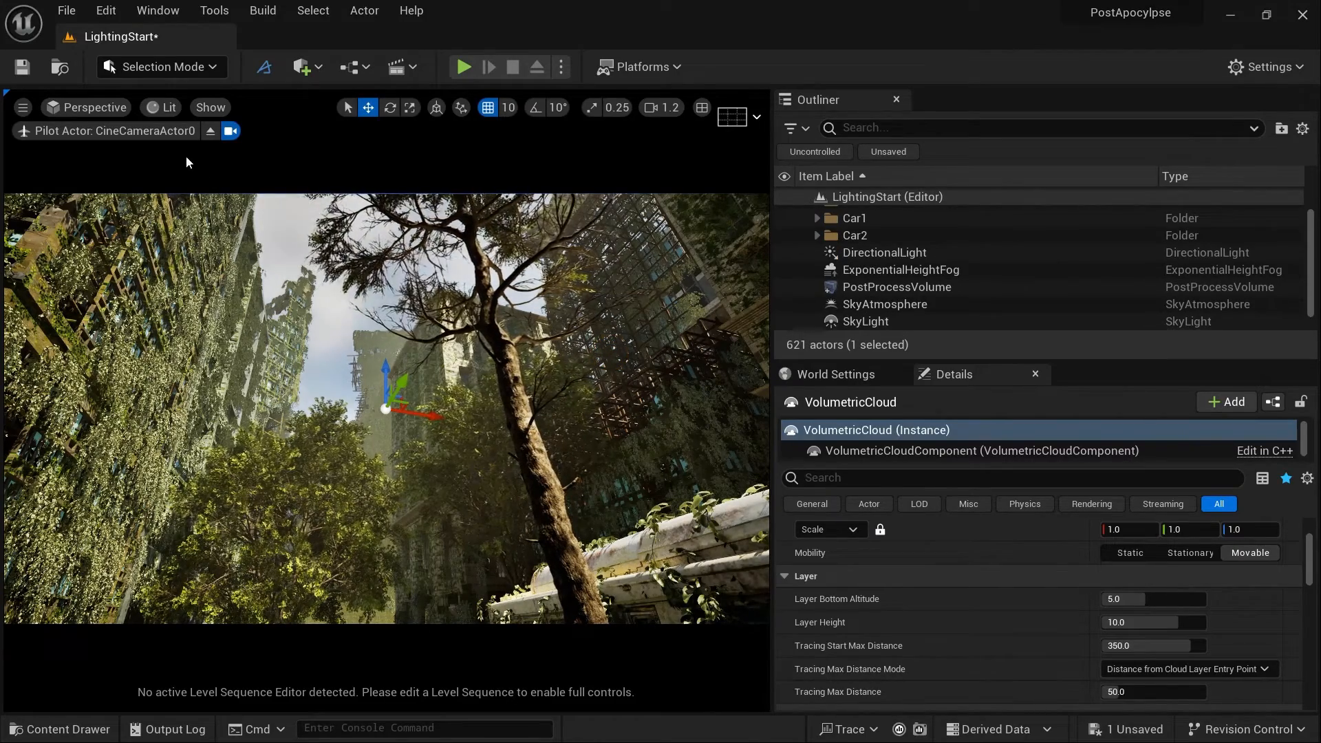
click(208, 133)
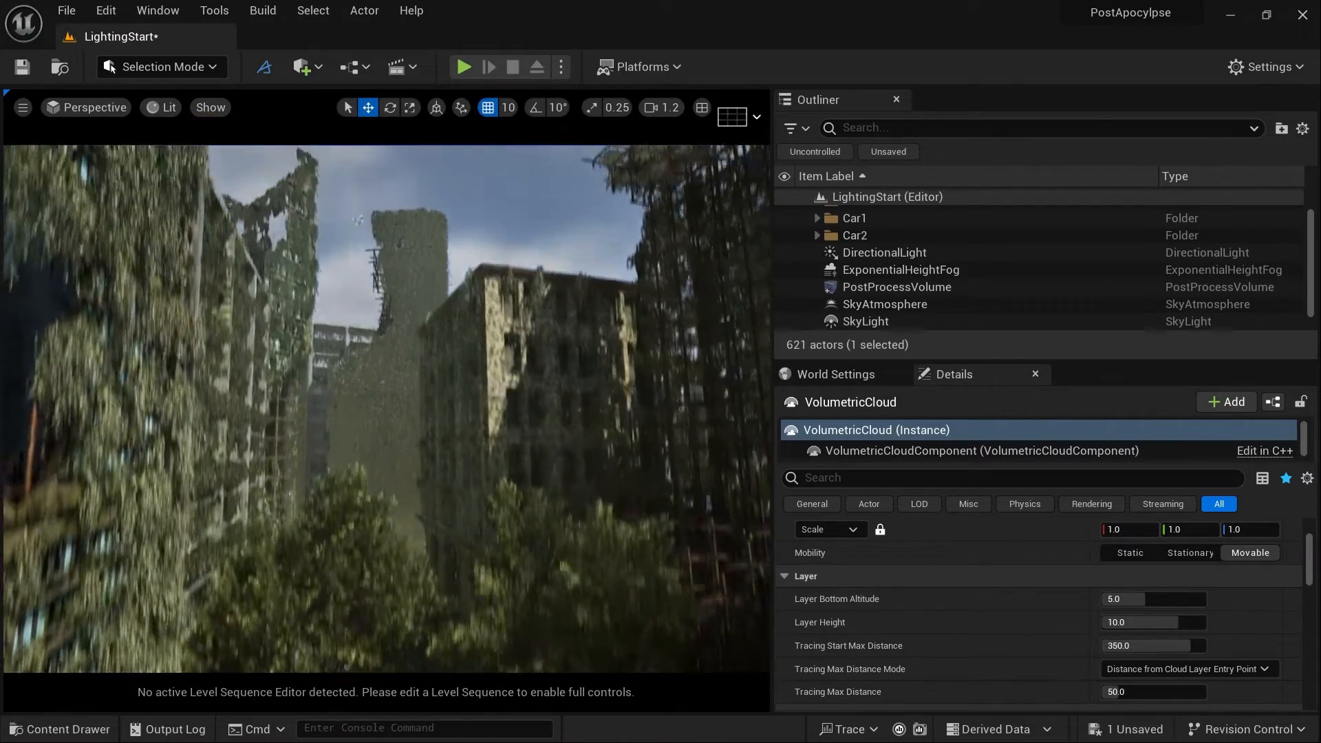
mouse_move(377, 323)
right_down()
mouse_move(378, 282)
mouse_move(377, 323)
right_up()
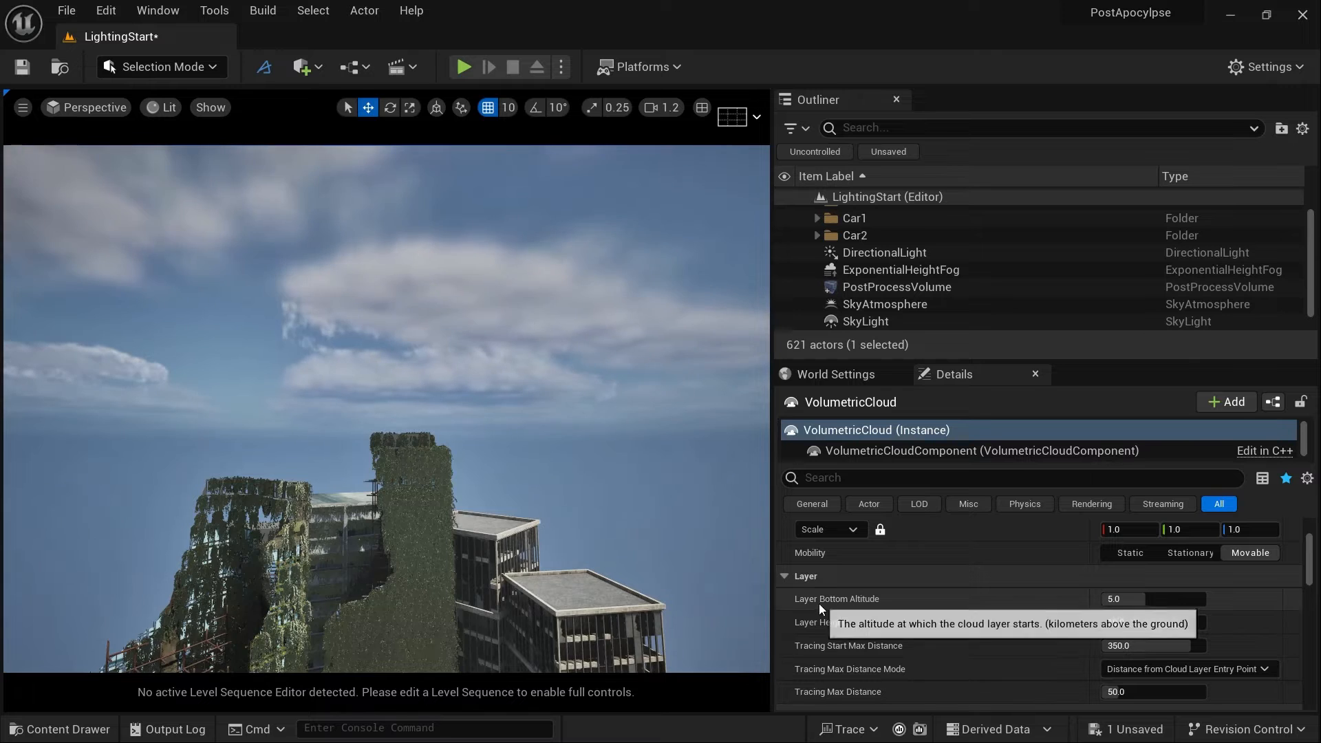
Try raising the volumetric cloud's Layer Bottom Altitude to about 6.88 and reset it to its default.
drag(1108, 599, 1158, 598)
click(1128, 598)
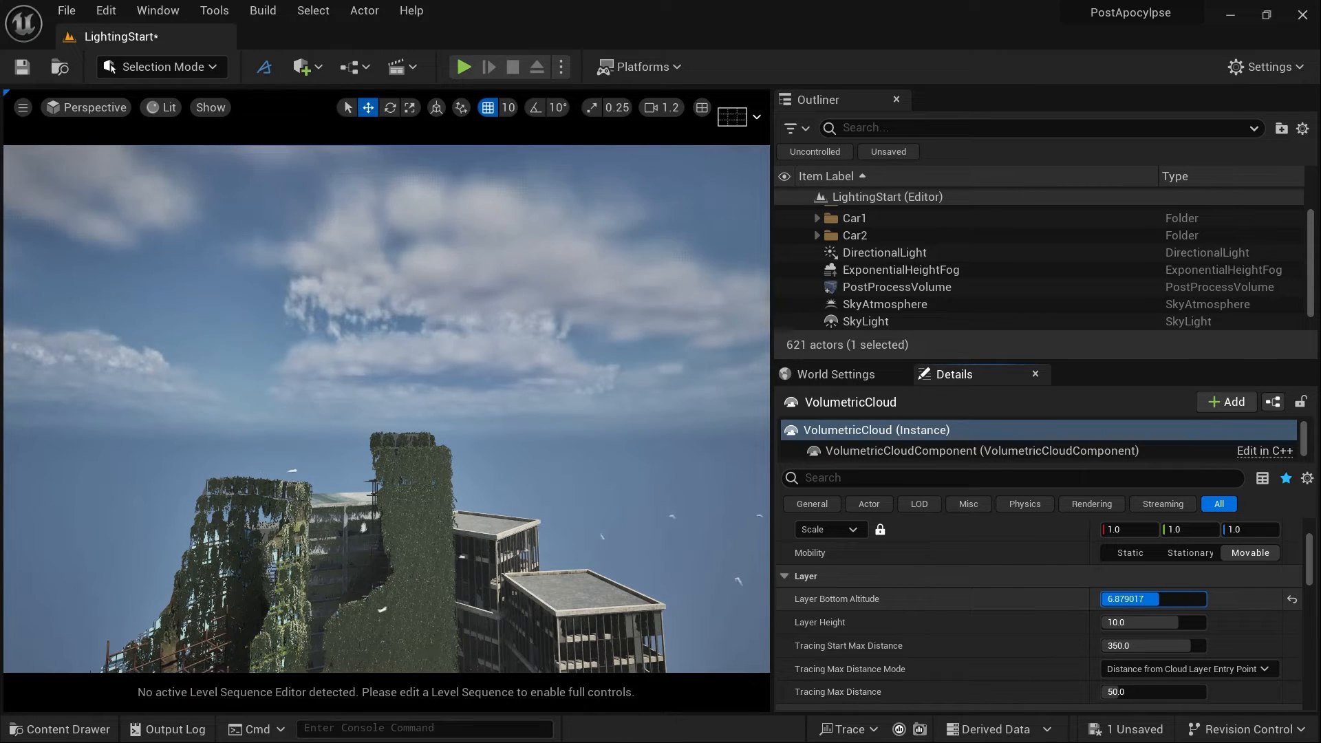
click(1291, 598)
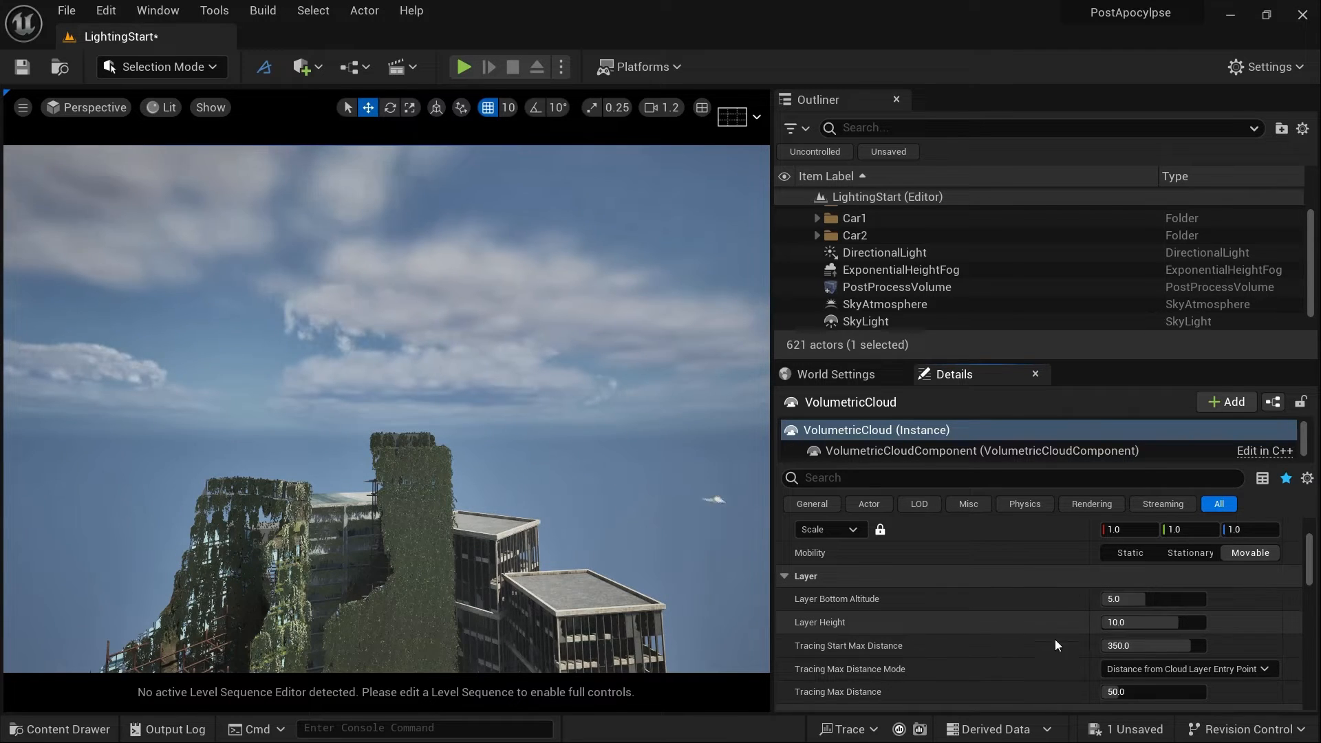
Open the volumetric cloud's material instance for editing and enlarge its editor window.
scroll(961, 618, down, 3)
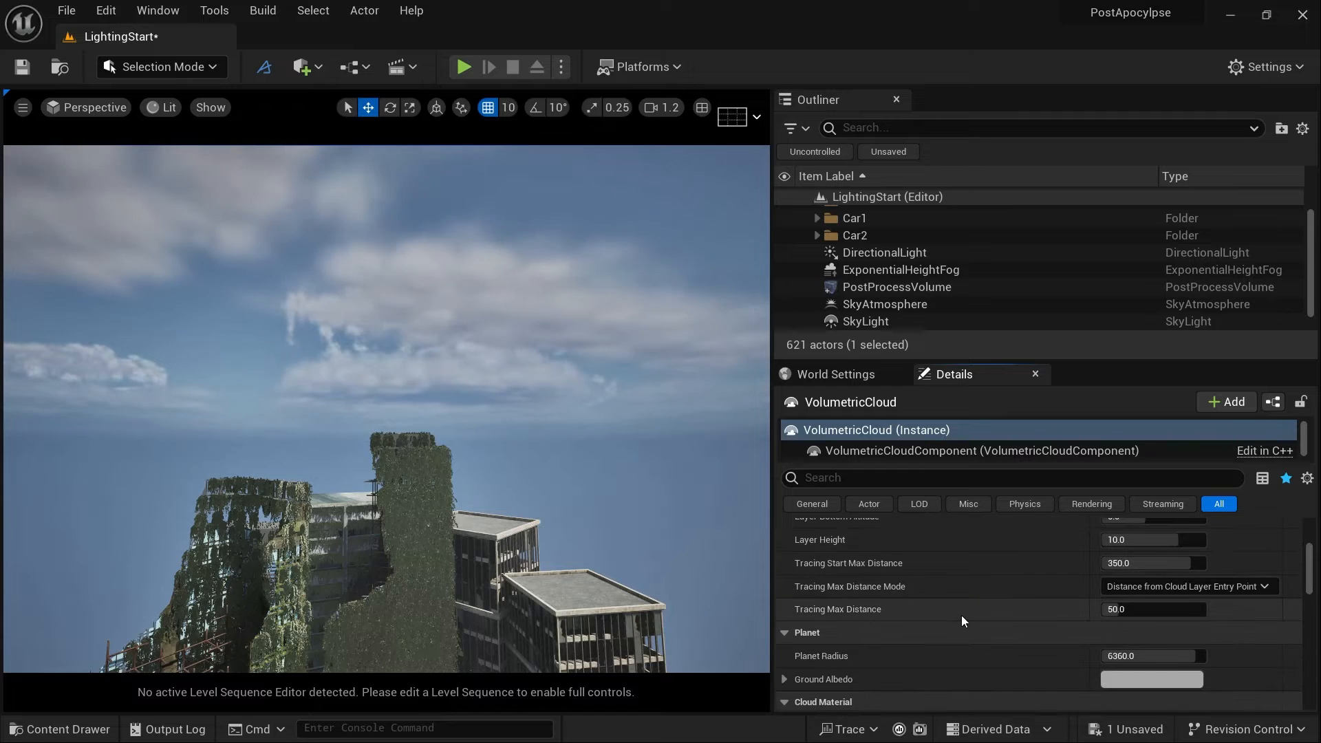
scroll(960, 615, down, 6)
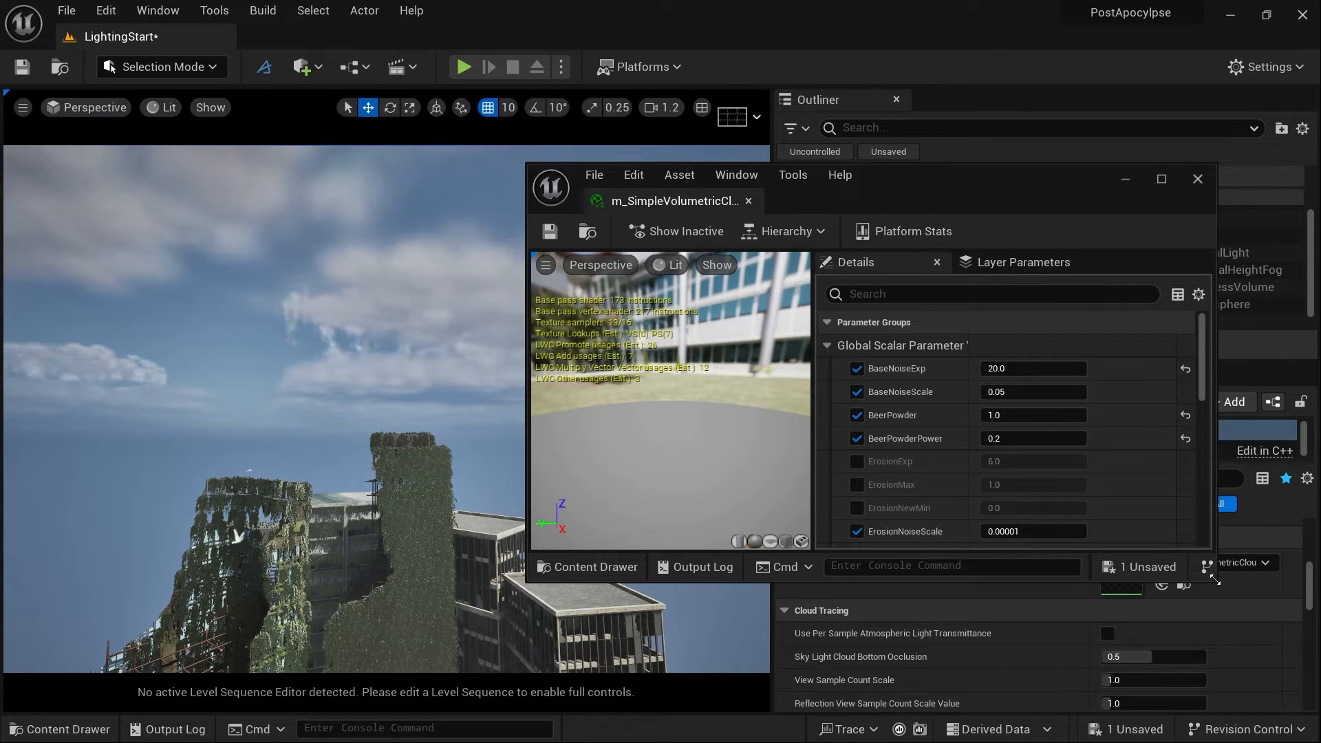
drag(1214, 580, 1256, 667)
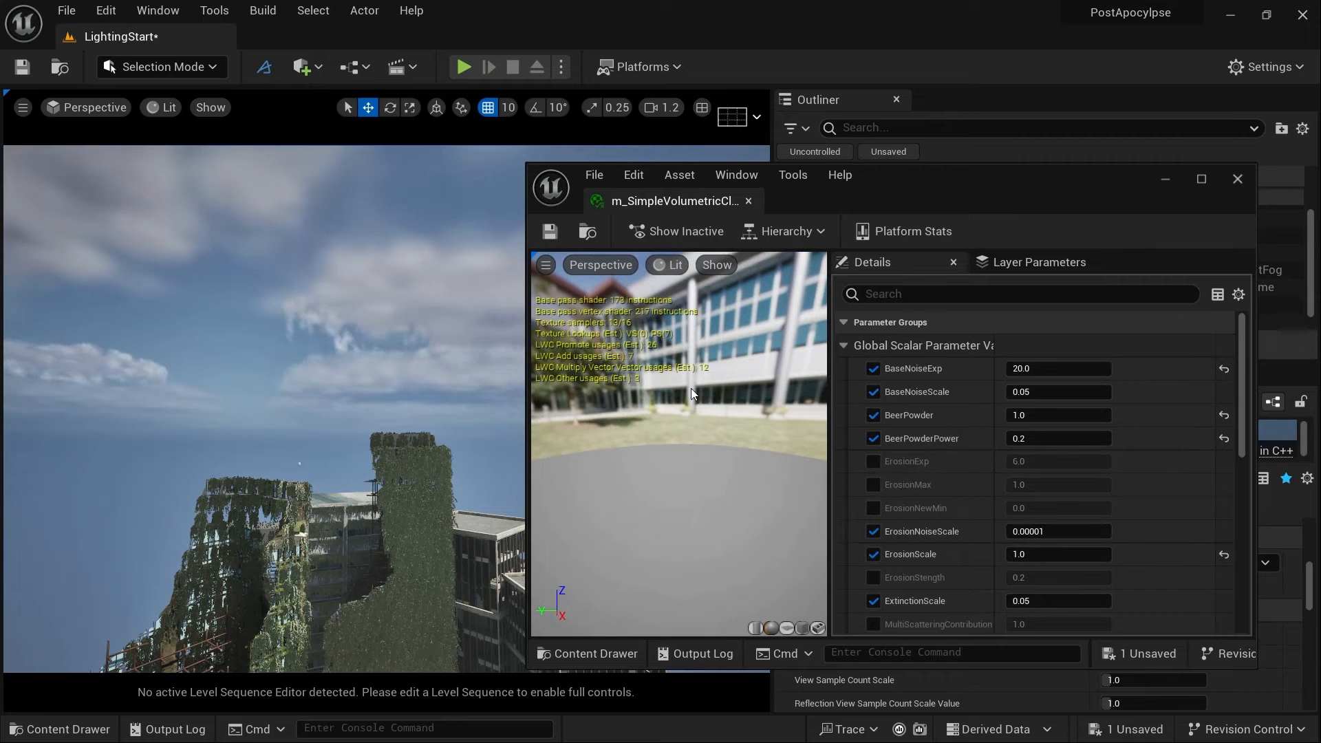
Set the R component of the cloud material instance's WindVector to 1.0.
scroll(947, 422, down, 5)
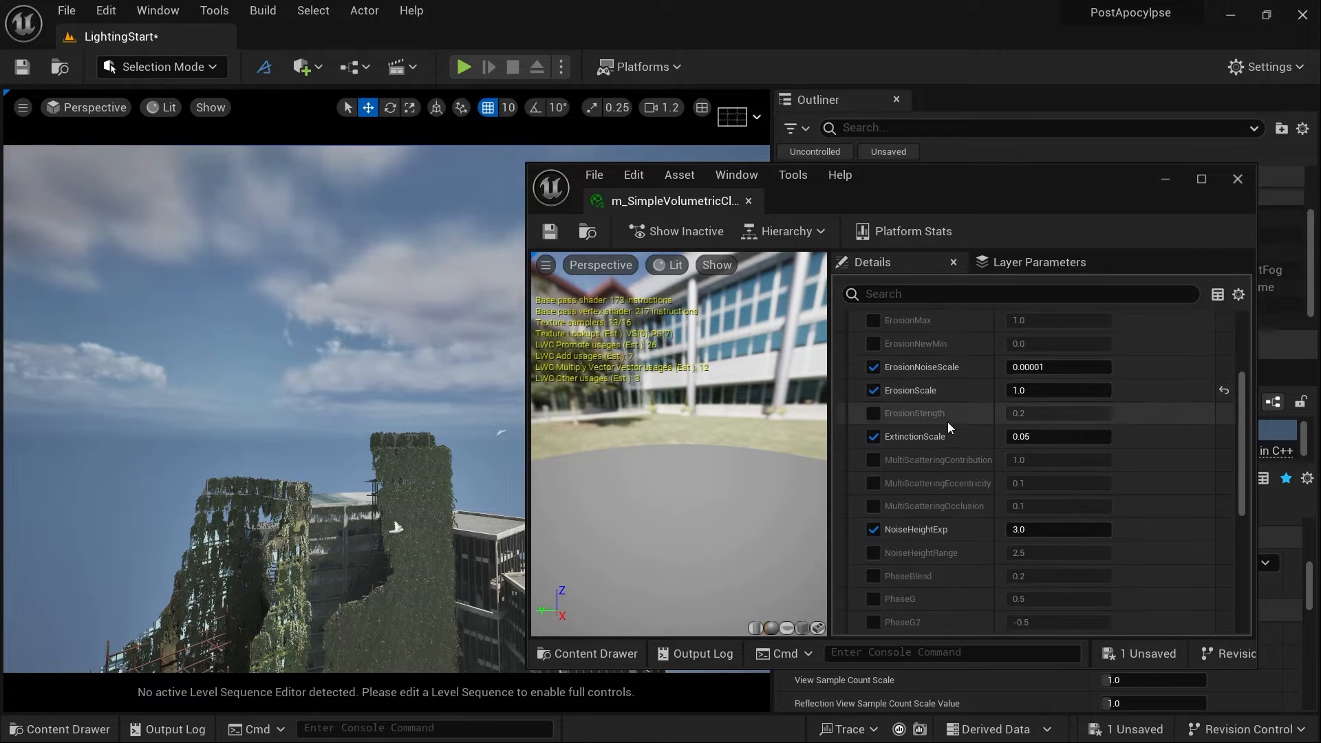
scroll(948, 422, down, 7)
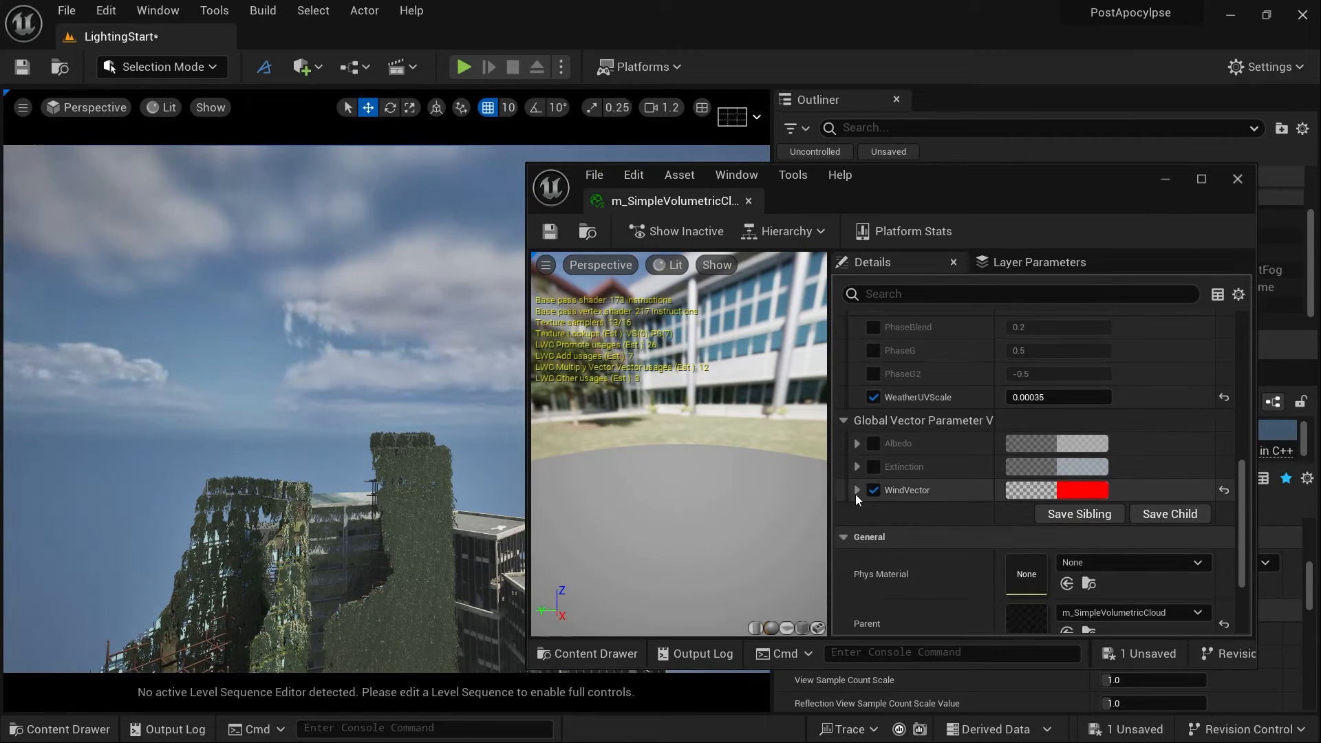
click(856, 490)
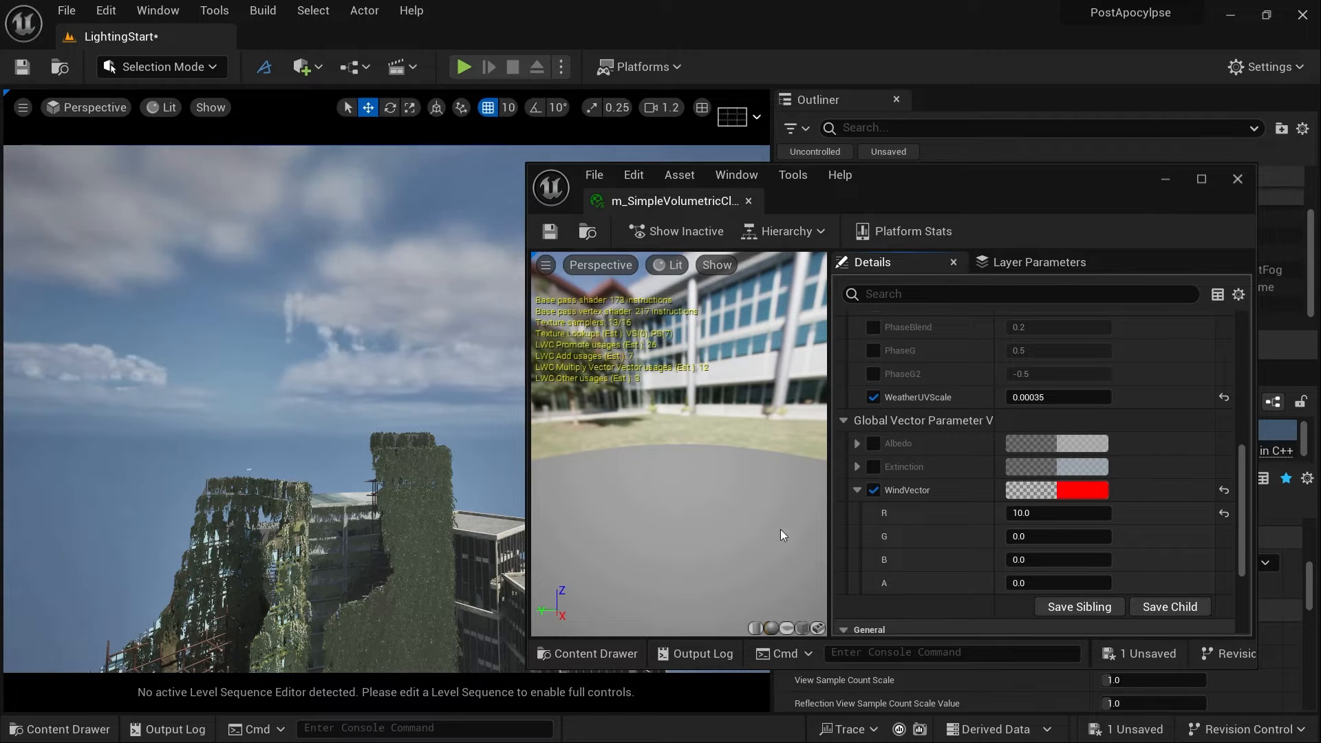
click(1039, 514)
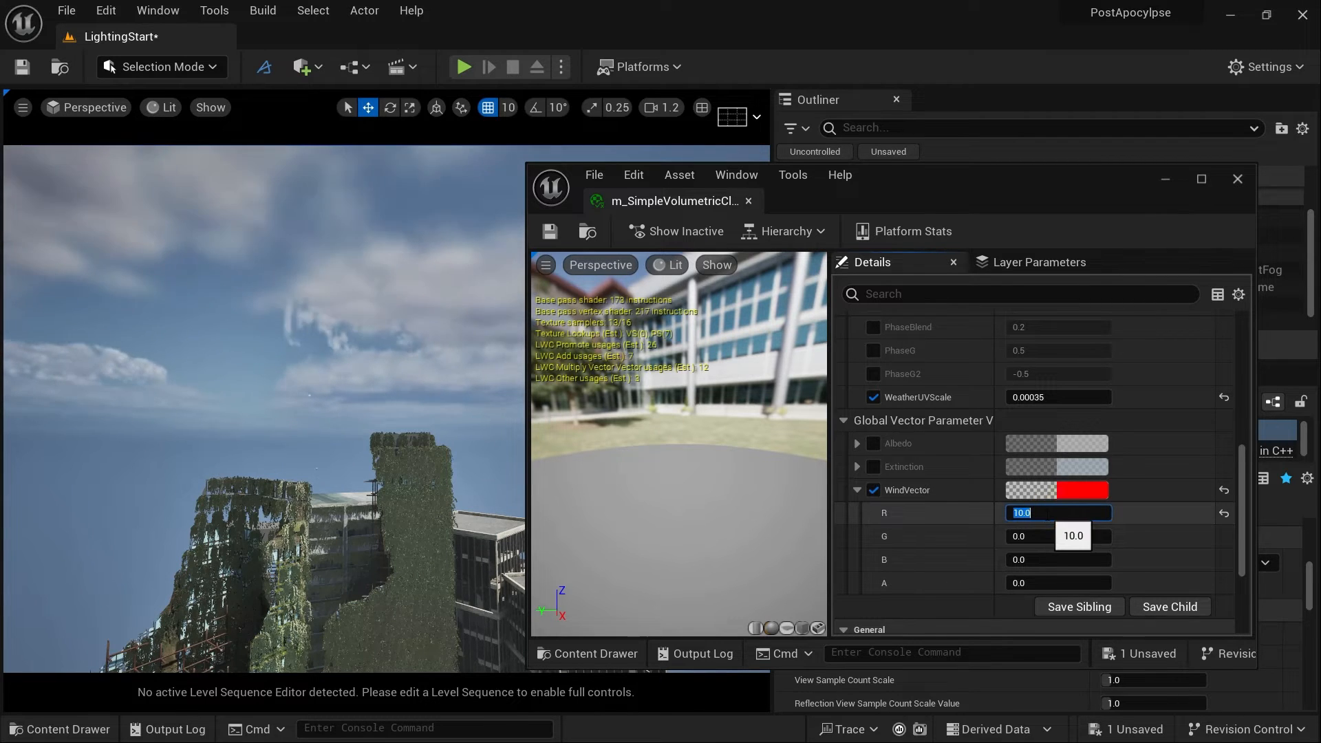
text(1)
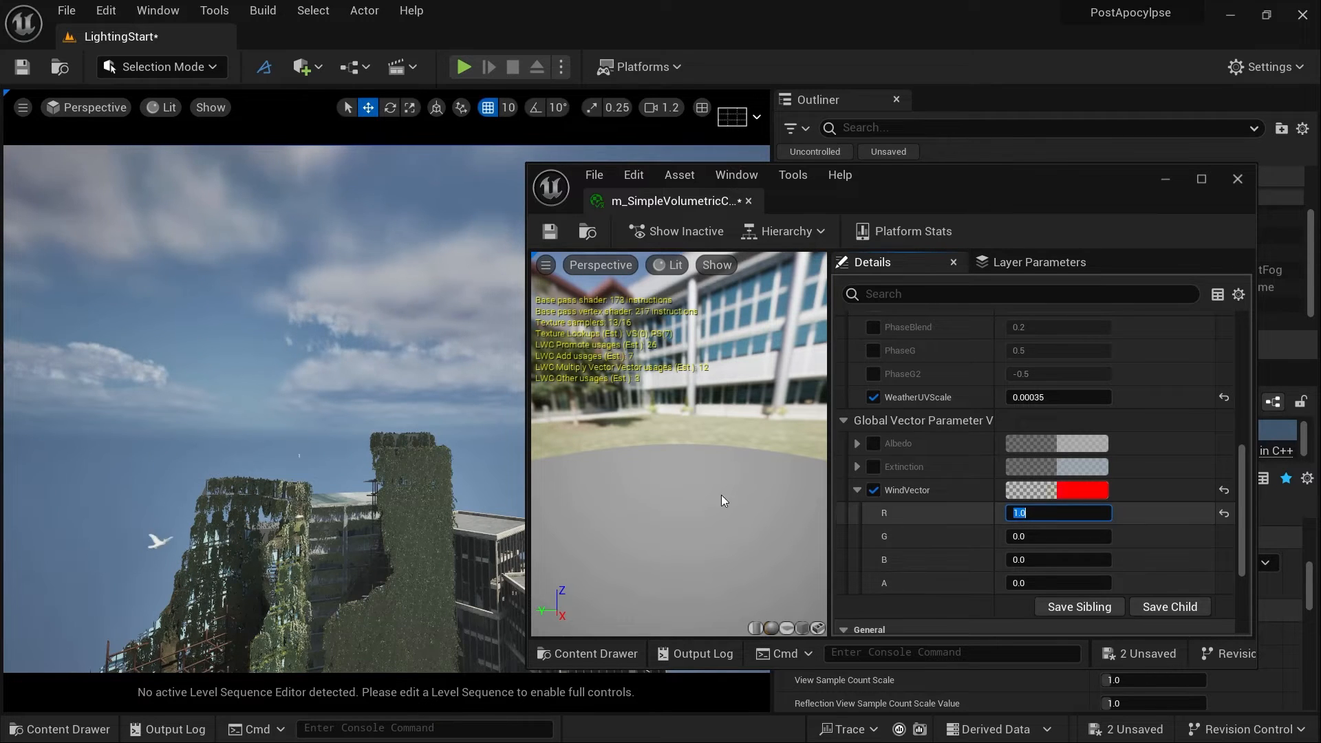
Try a BaseNoiseExp of 5 in the cloud material instance, and set it to 30 to compare the cloud coverage.
right_drag(296, 410, 297, 366)
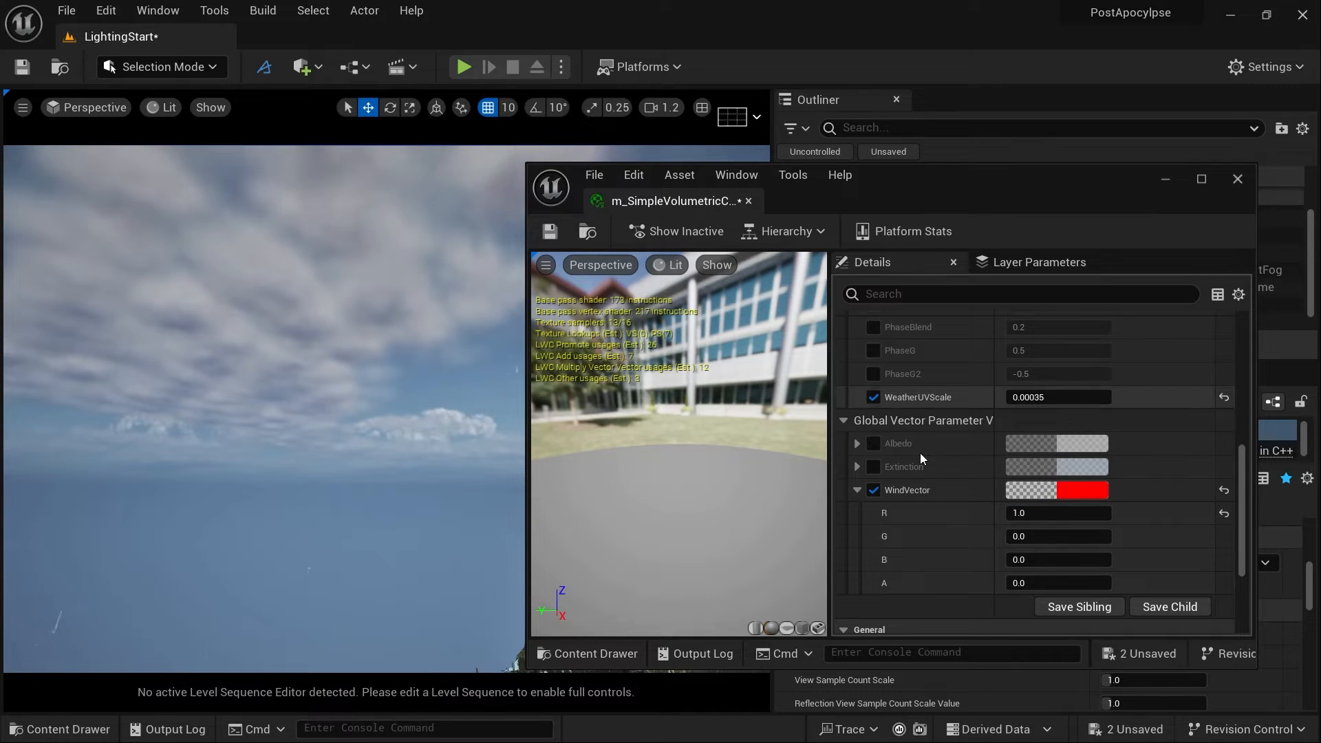
scroll(929, 473, up, 10)
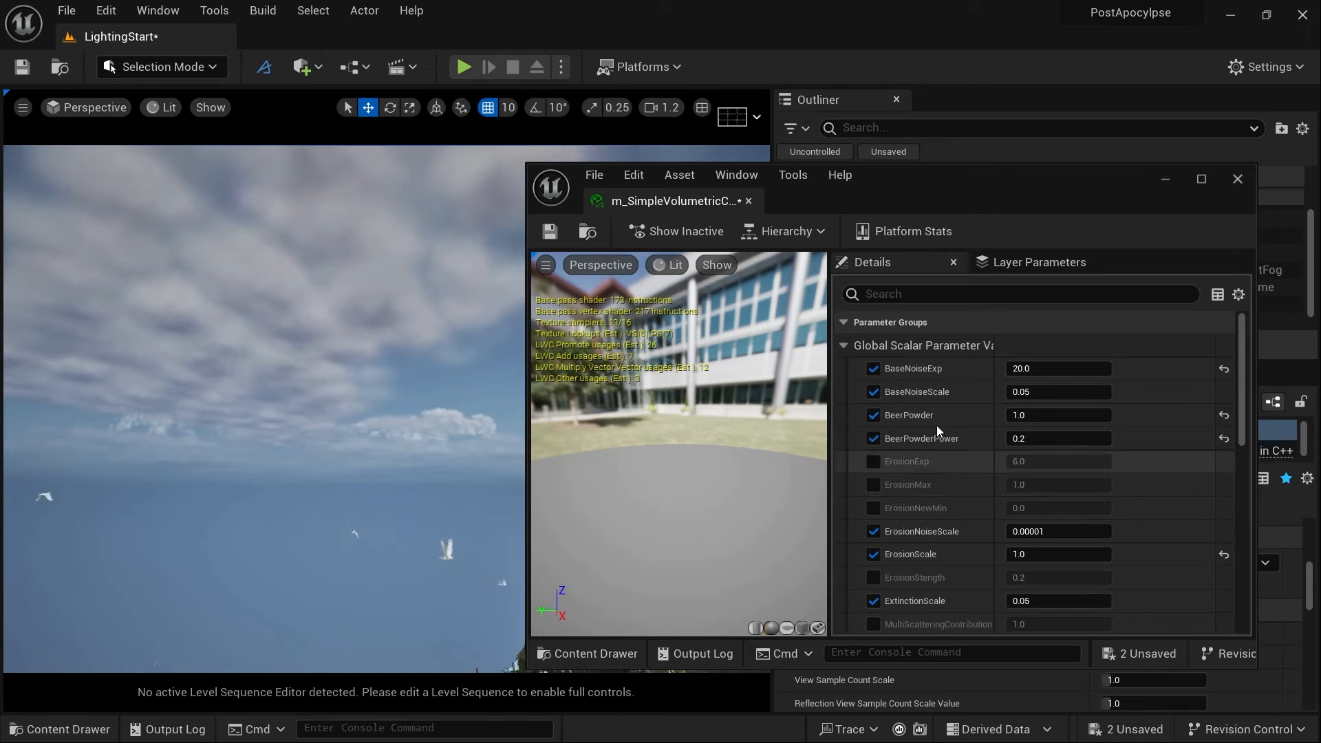
click(1036, 369)
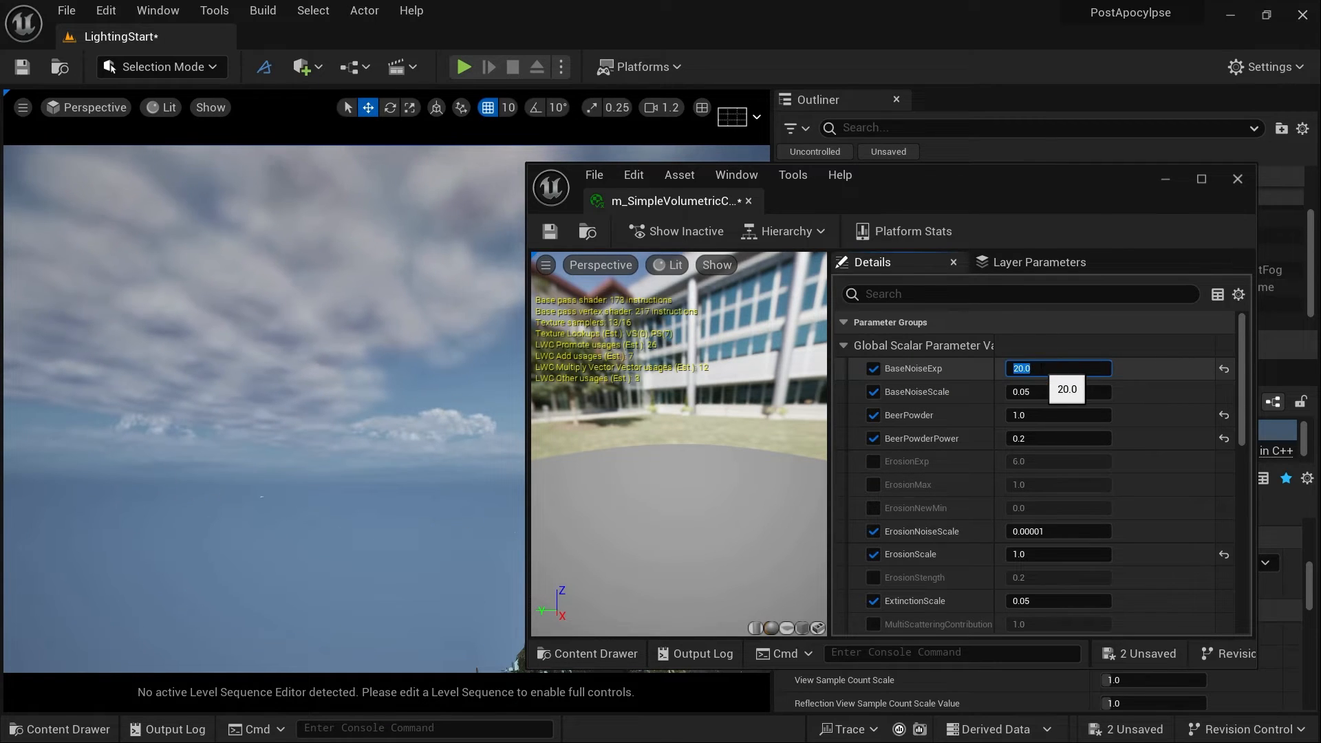
key(Return)
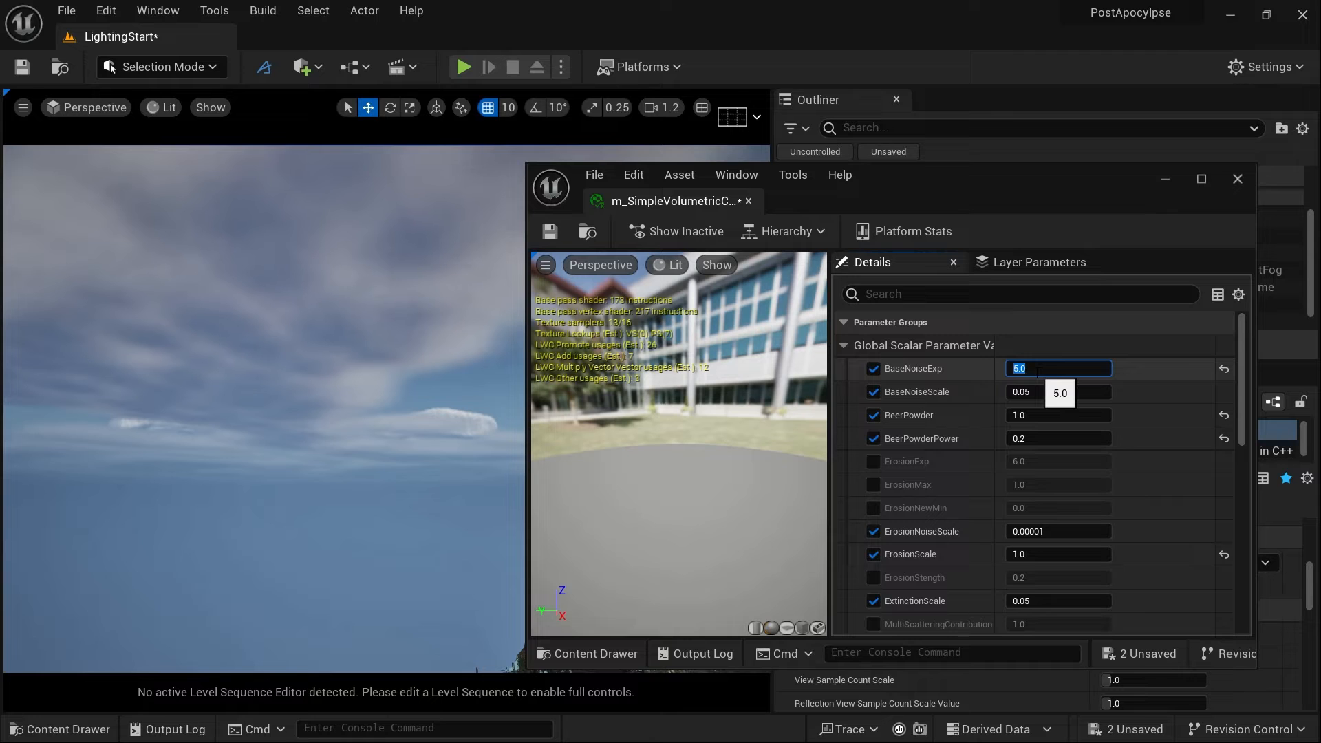
text(30)
key(Return)
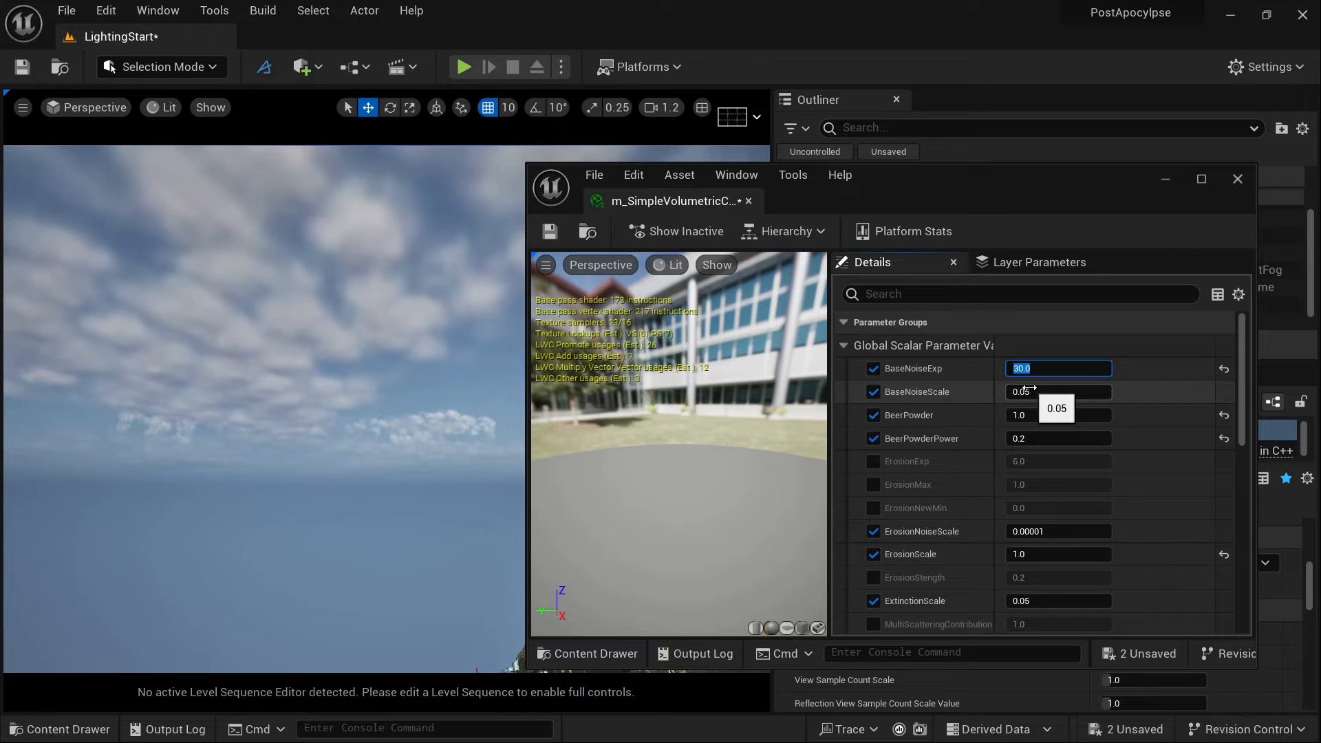
Set the cloud material instance's BaseNoiseExp to 50 and check the clouds through CineCameraActor0.
key(Return)
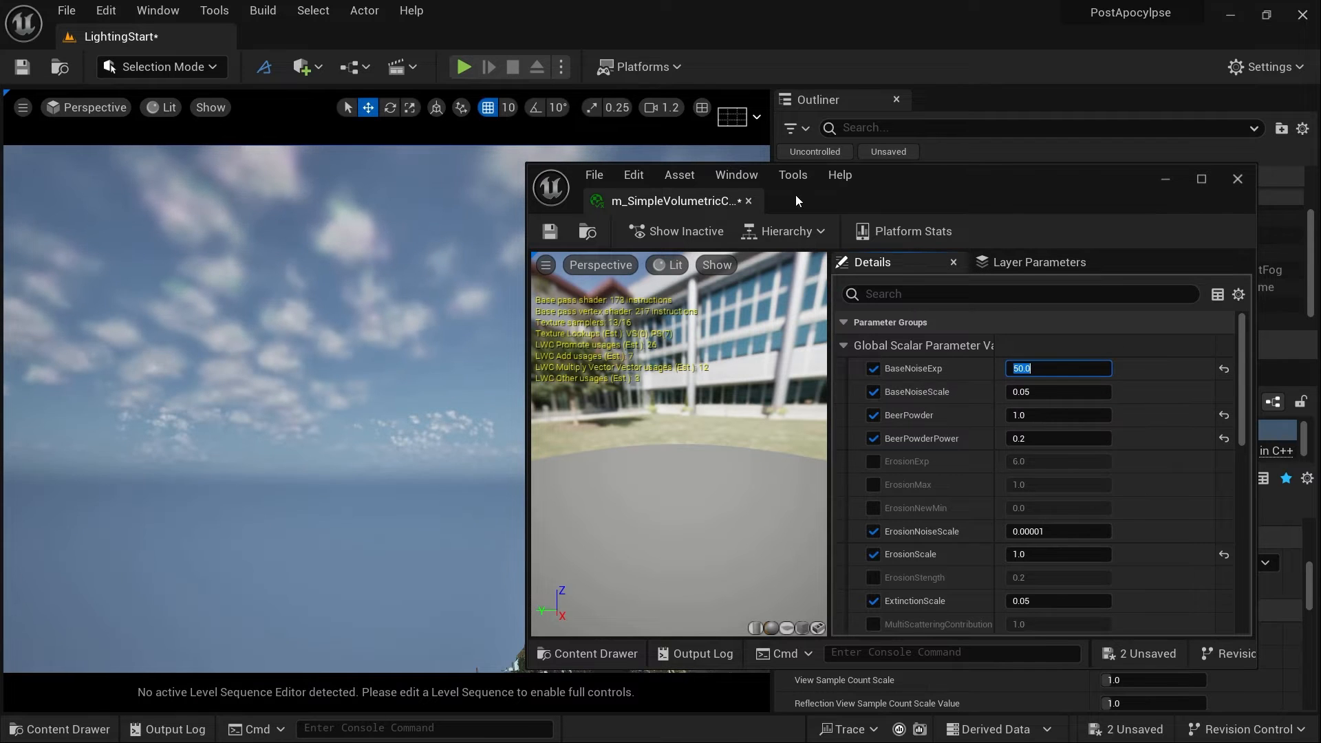
mouse_move(278, 341)
right_down()
mouse_move(426, 344)
mouse_move(323, 364)
mouse_move(279, 342)
right_up()
click(102, 109)
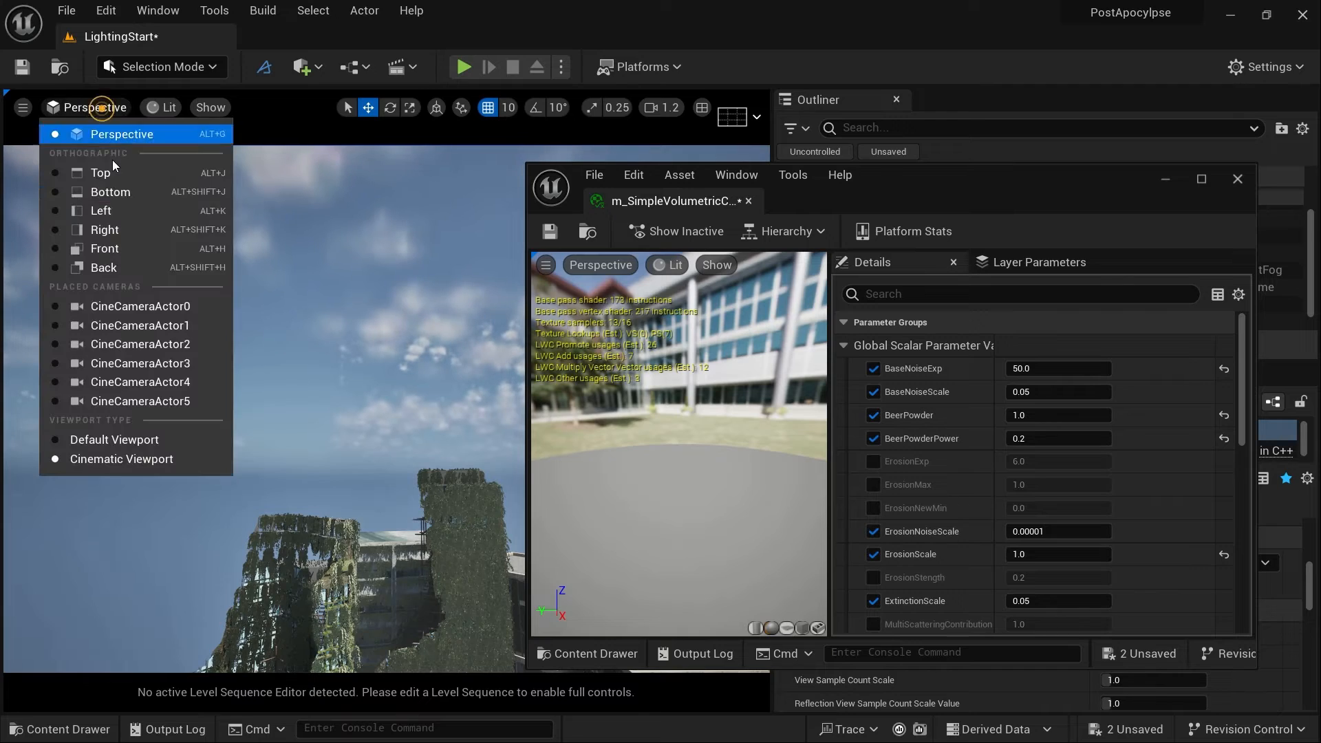
click(134, 303)
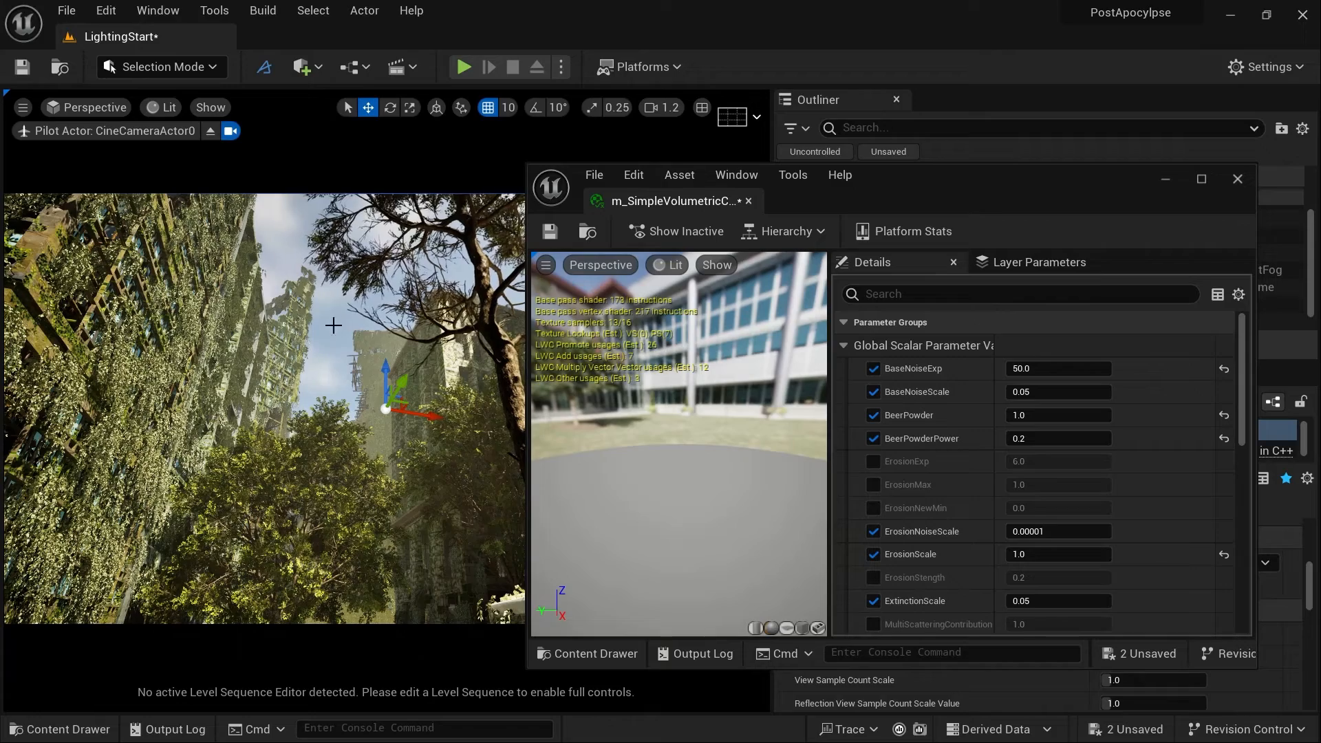
Set BeerPowder to 3.0 while viewing the sky outside the camera, and close the material instance editor after returning to CineCameraActor0.
click(210, 132)
right_drag(282, 271, 262, 151)
right_drag(242, 415, 329, 395)
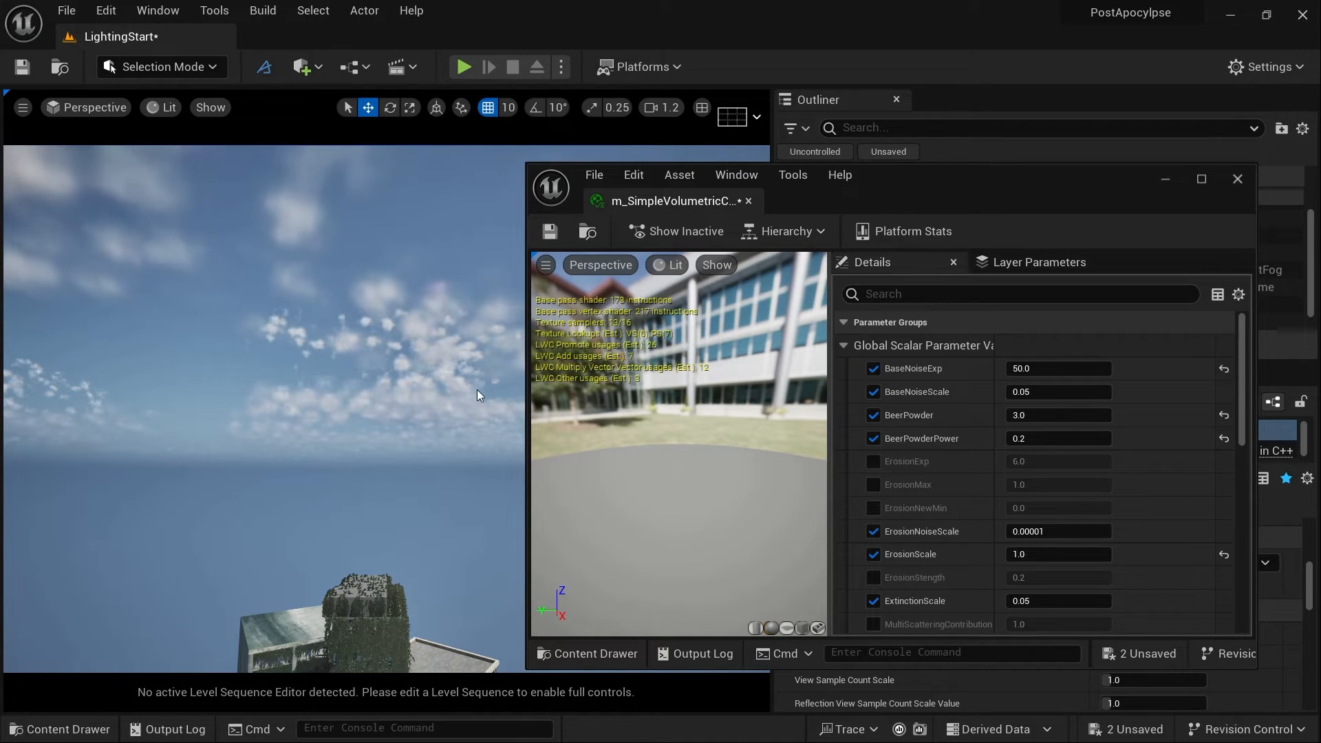
click(88, 110)
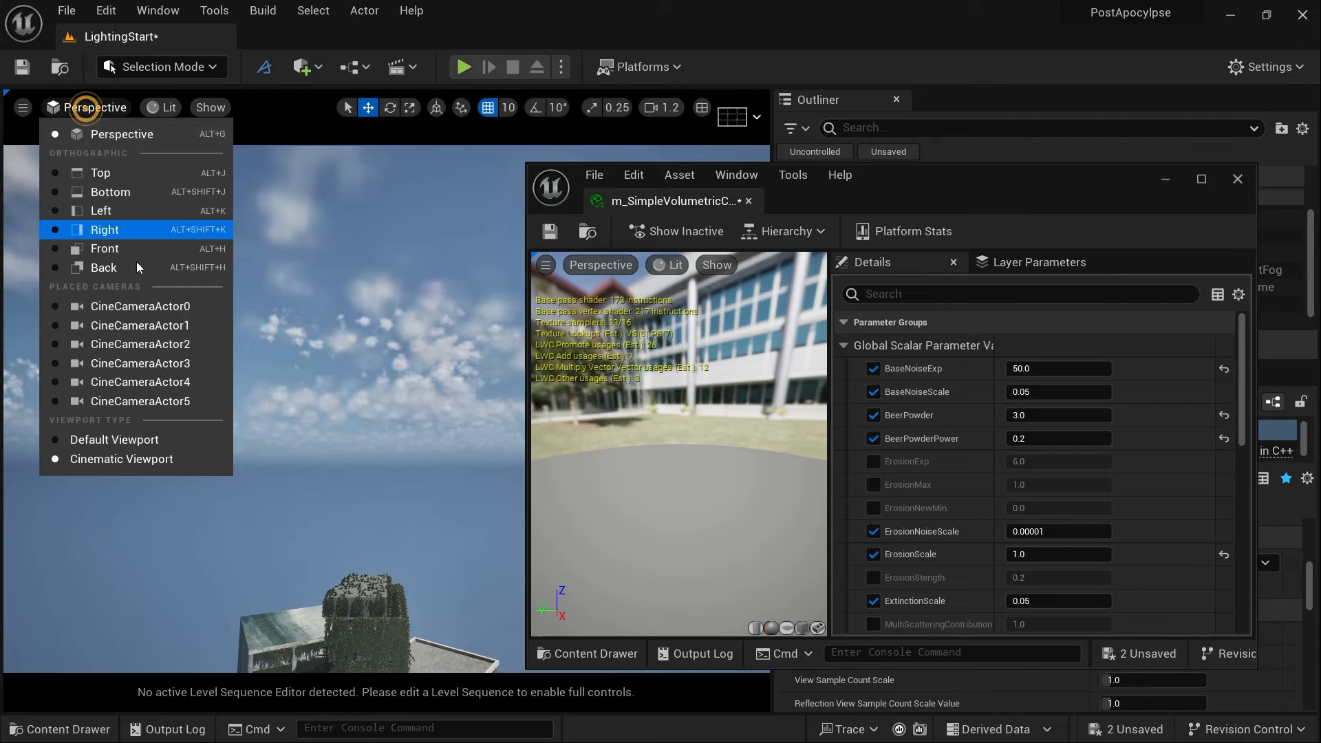
click(148, 313)
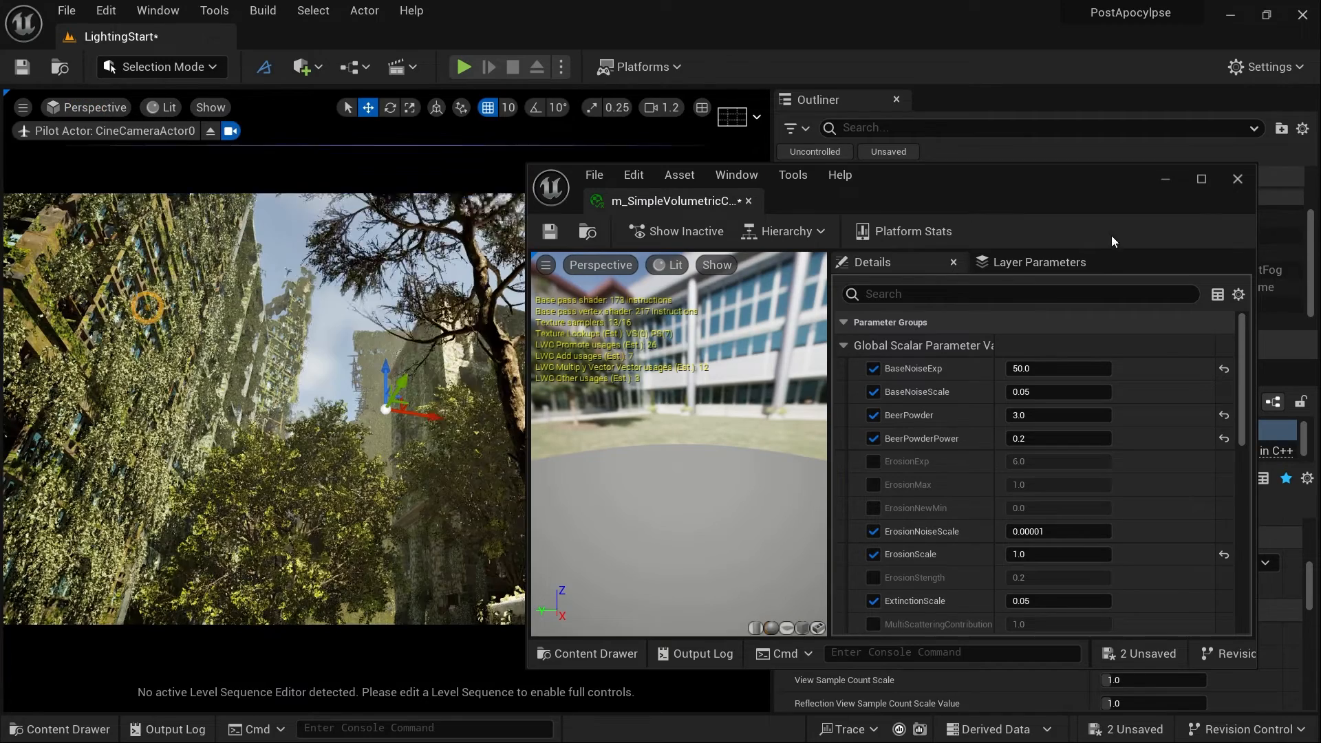
click(1237, 178)
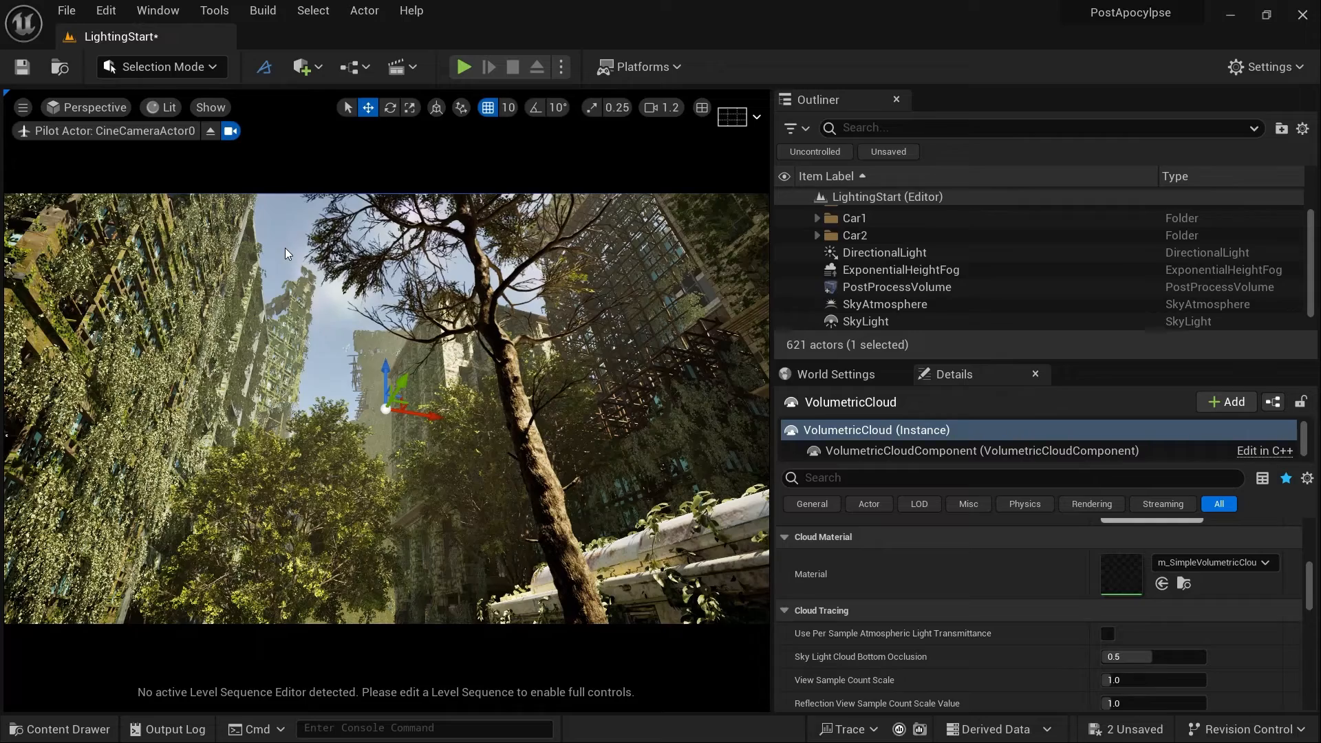
Delete the DirectionalLight, ExponentialHeightFog, SkyAtmosphere, SkyLight and VolumetricCloud actors together, keeping the PostProcessVolume.
click(891, 254)
ctrl+click(894, 272)
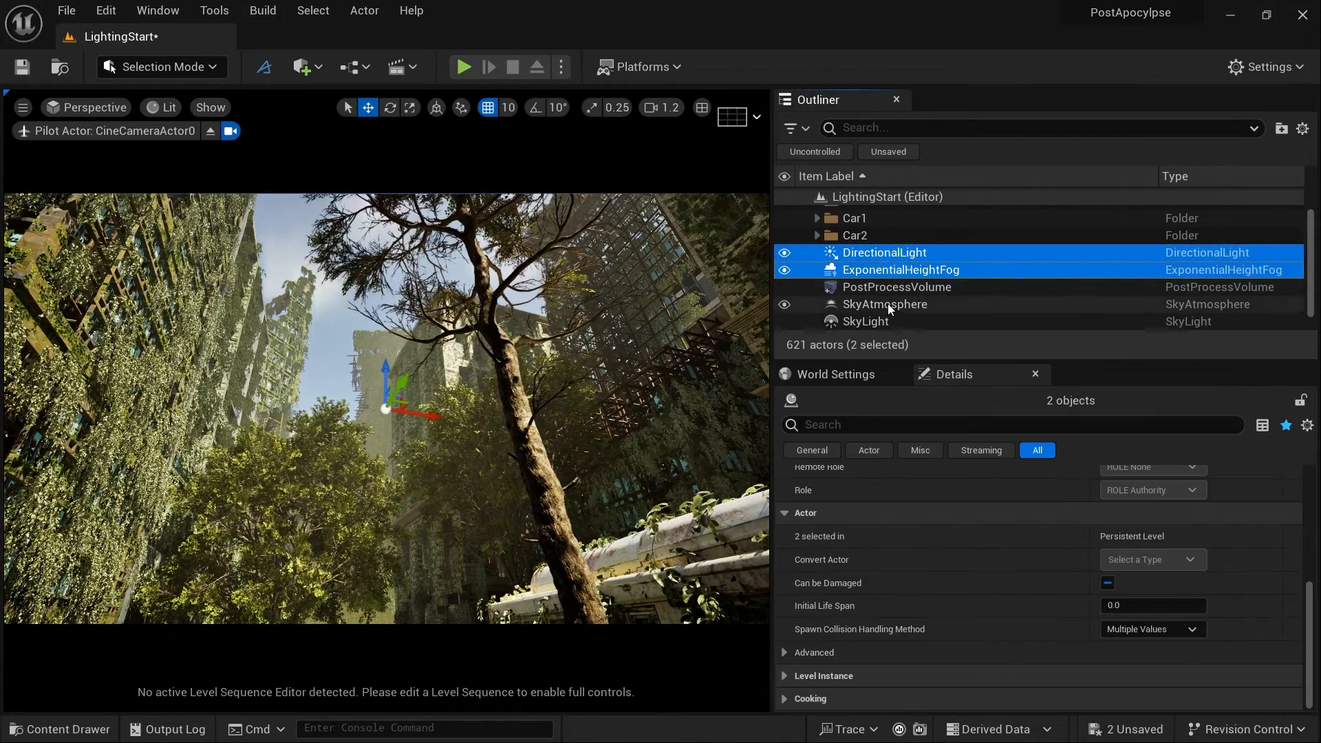
ctrl+click(884, 304)
ctrl+click(879, 322)
scroll(915, 313, down, 1)
ctrl+click(910, 323)
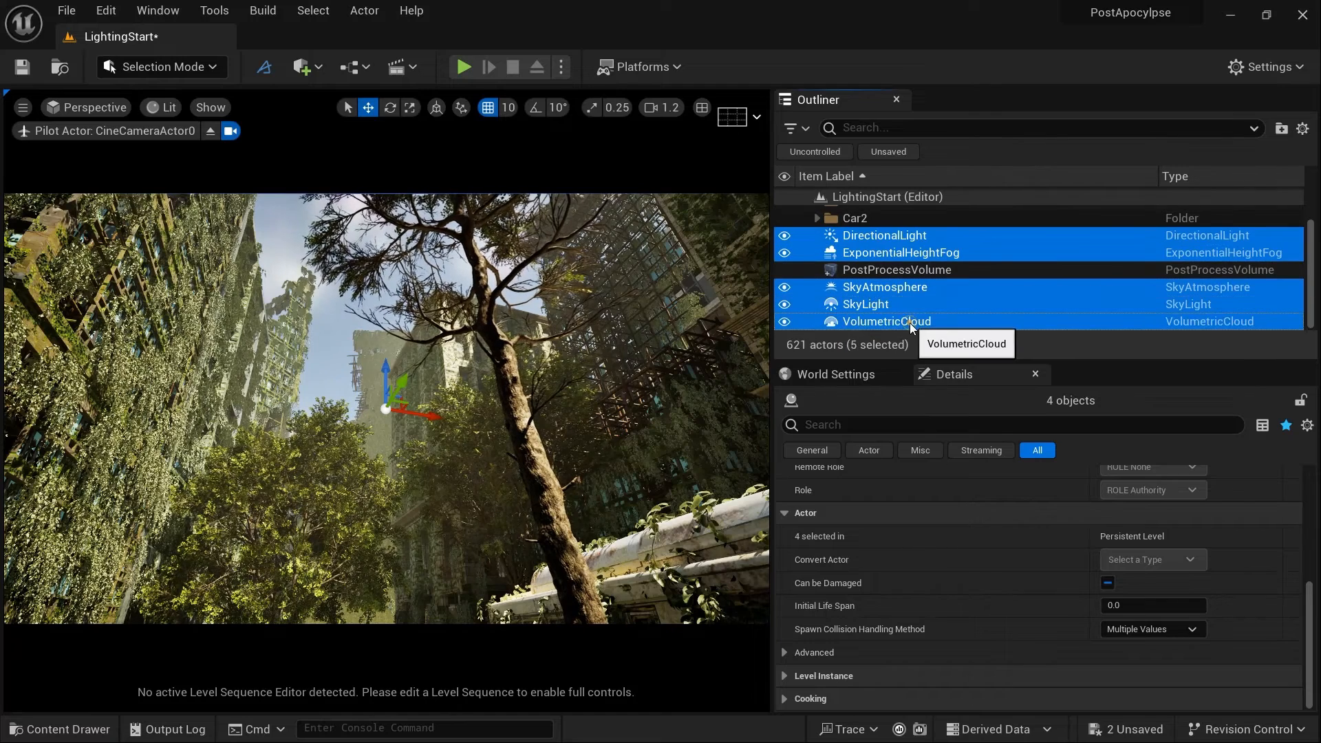
key(Delete)
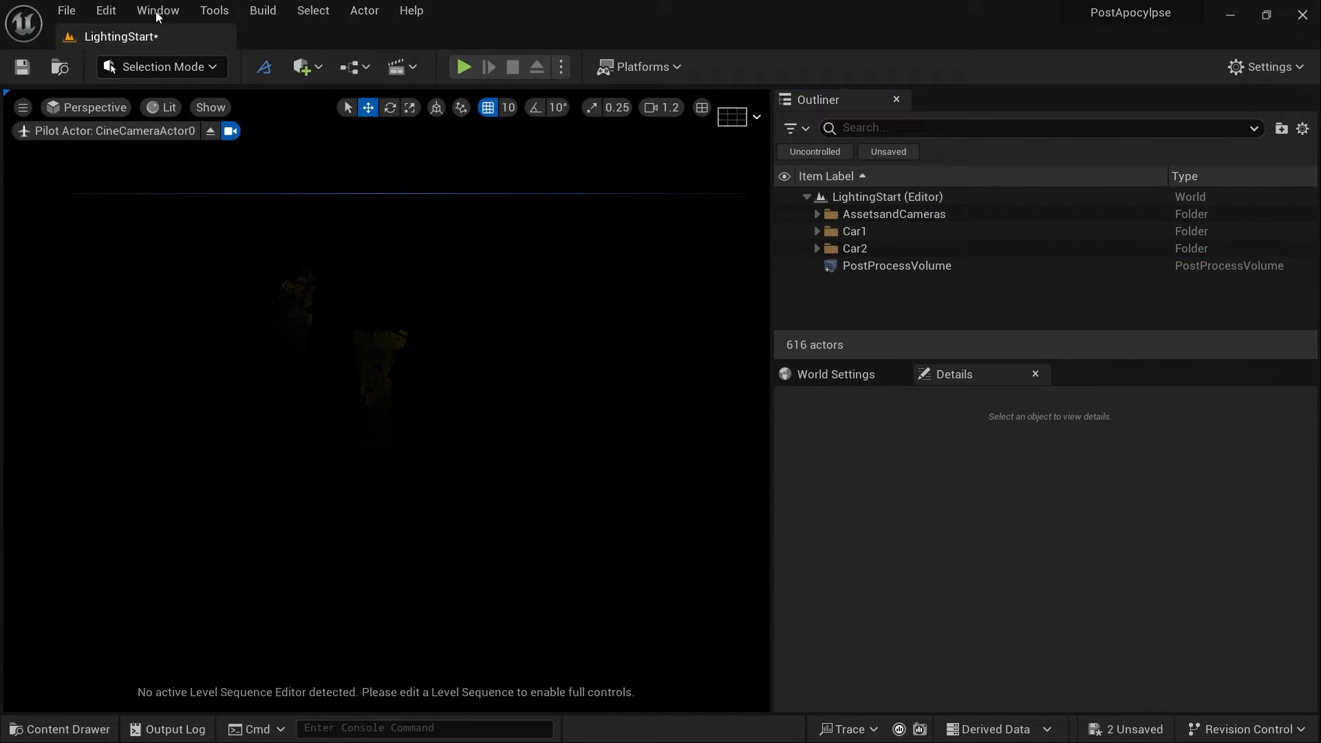
Create a sky light, atmospheric light, sky atmosphere, volumetric cloud and height fog with the Env. Light Mixer, and close it.
click(157, 12)
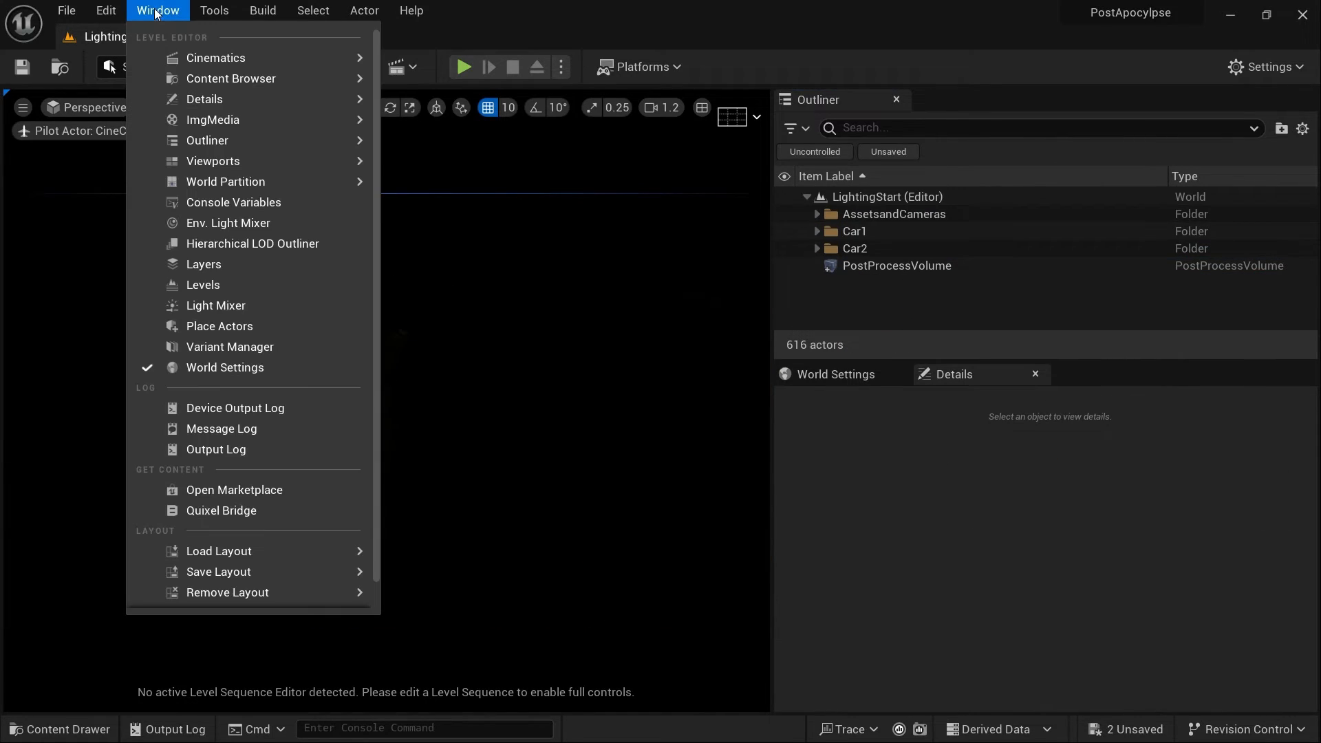
click(246, 221)
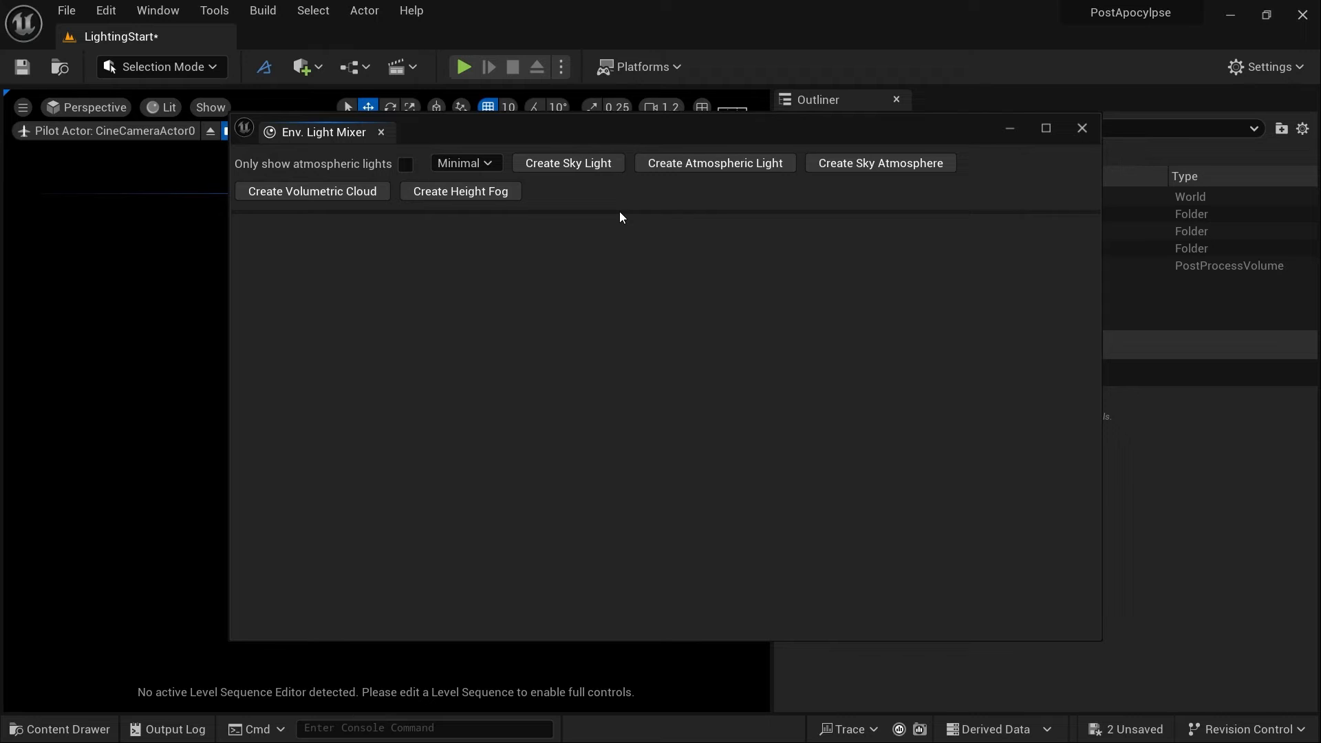
click(587, 165)
click(587, 165)
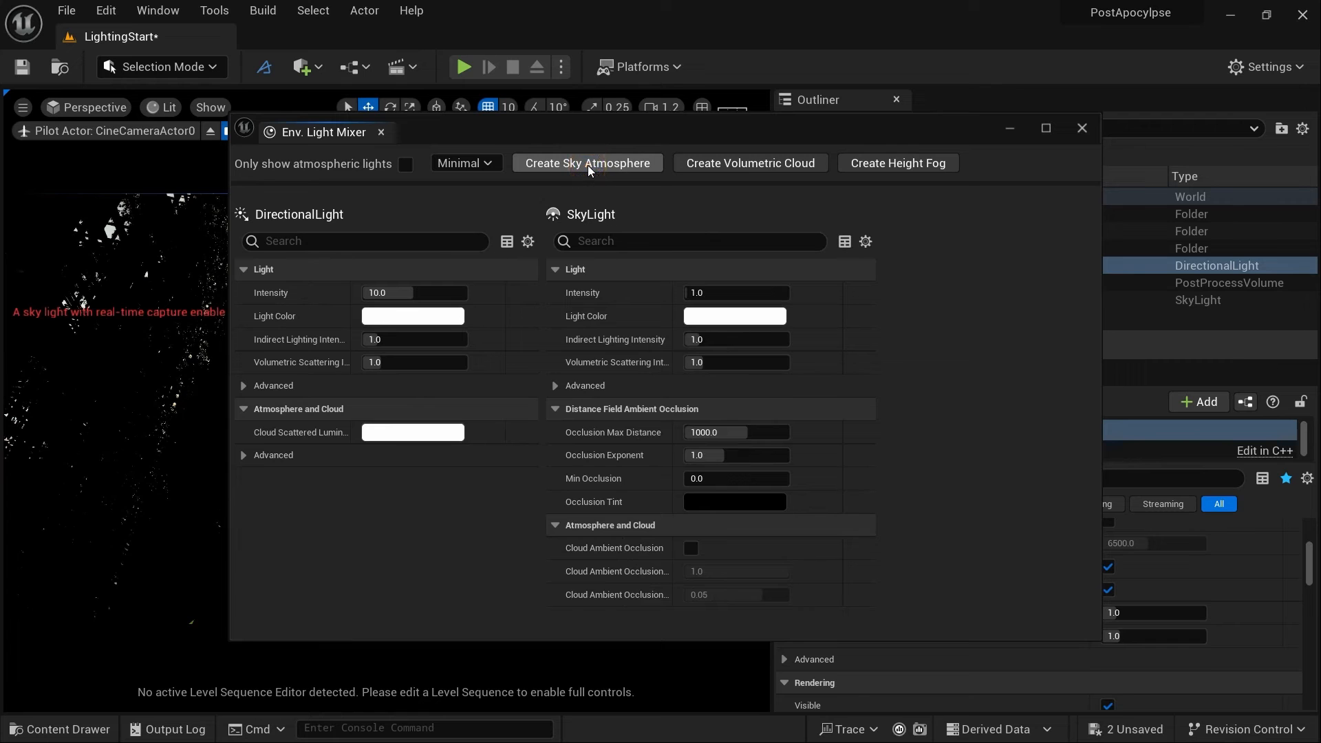
click(588, 165)
click(588, 165)
click(588, 165)
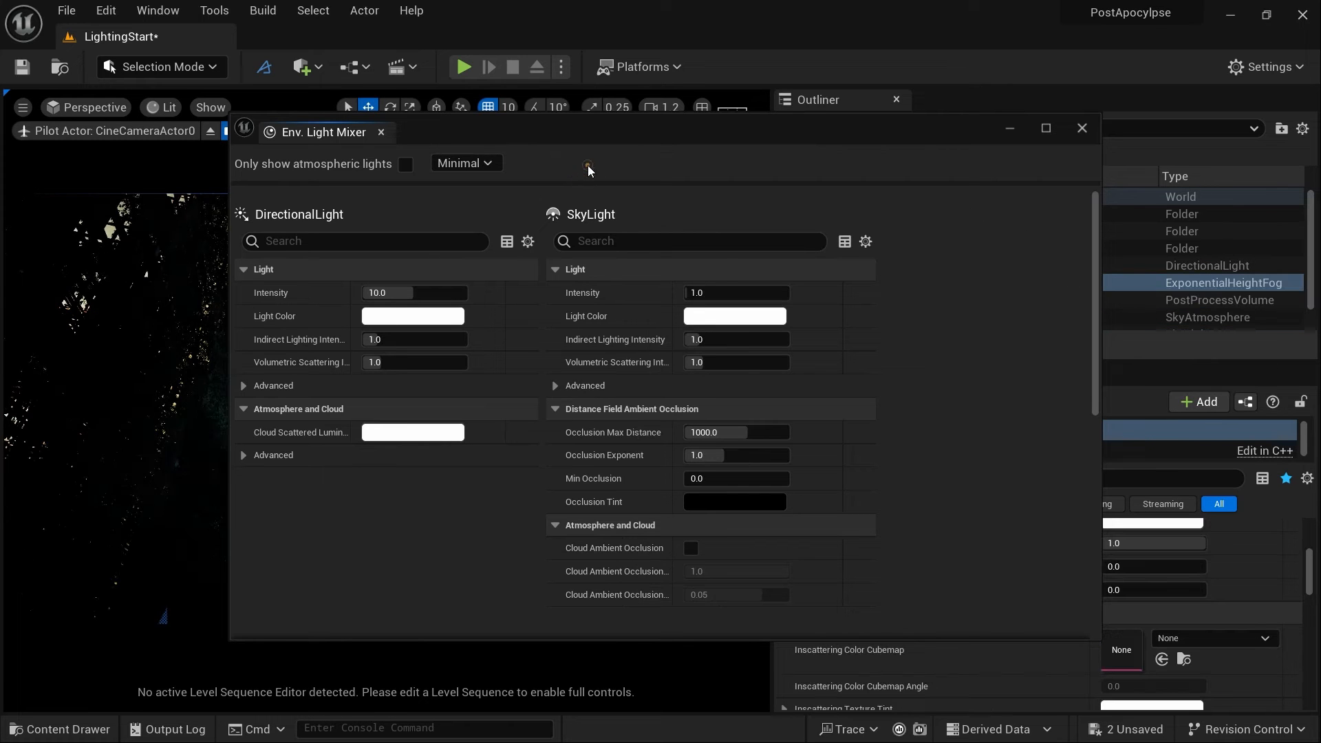
click(1081, 129)
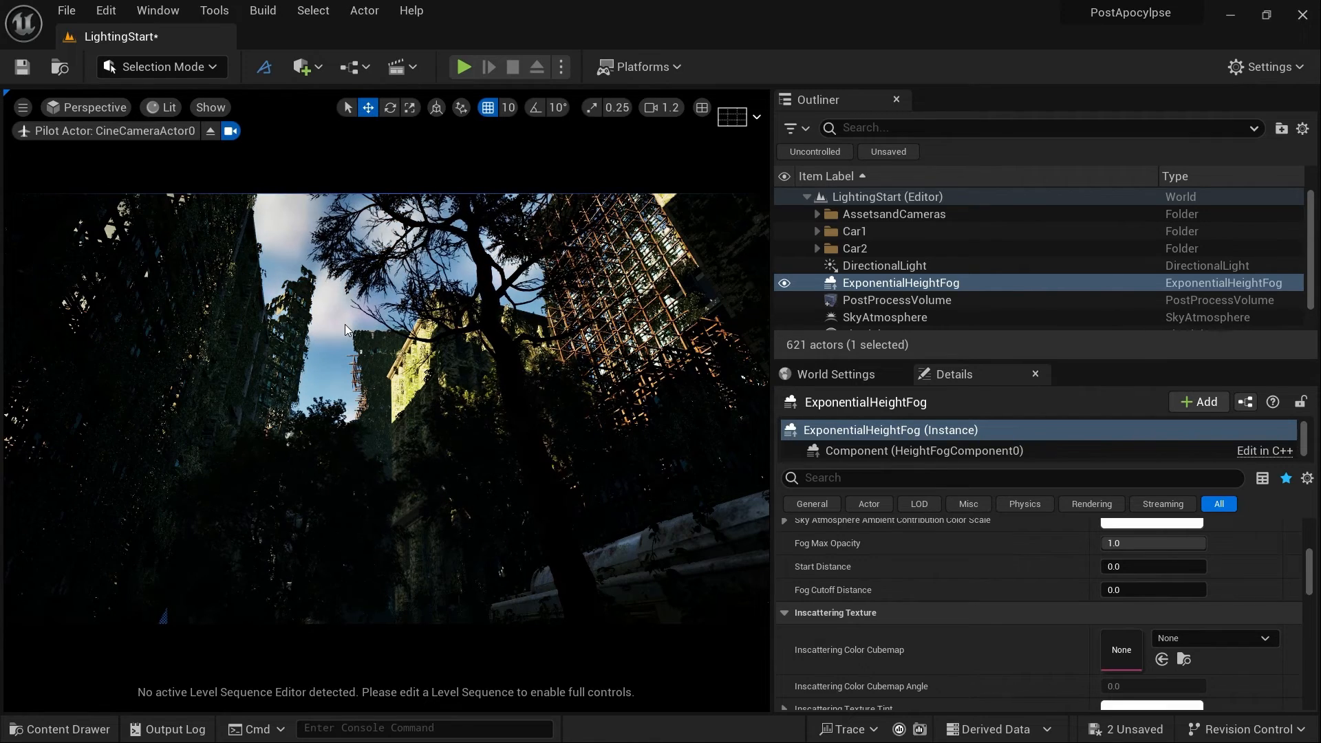
Rotate the sun to change the light direction, and set the directional light's Indirect Lighting Intensity to 5.
key(ctrl+l)
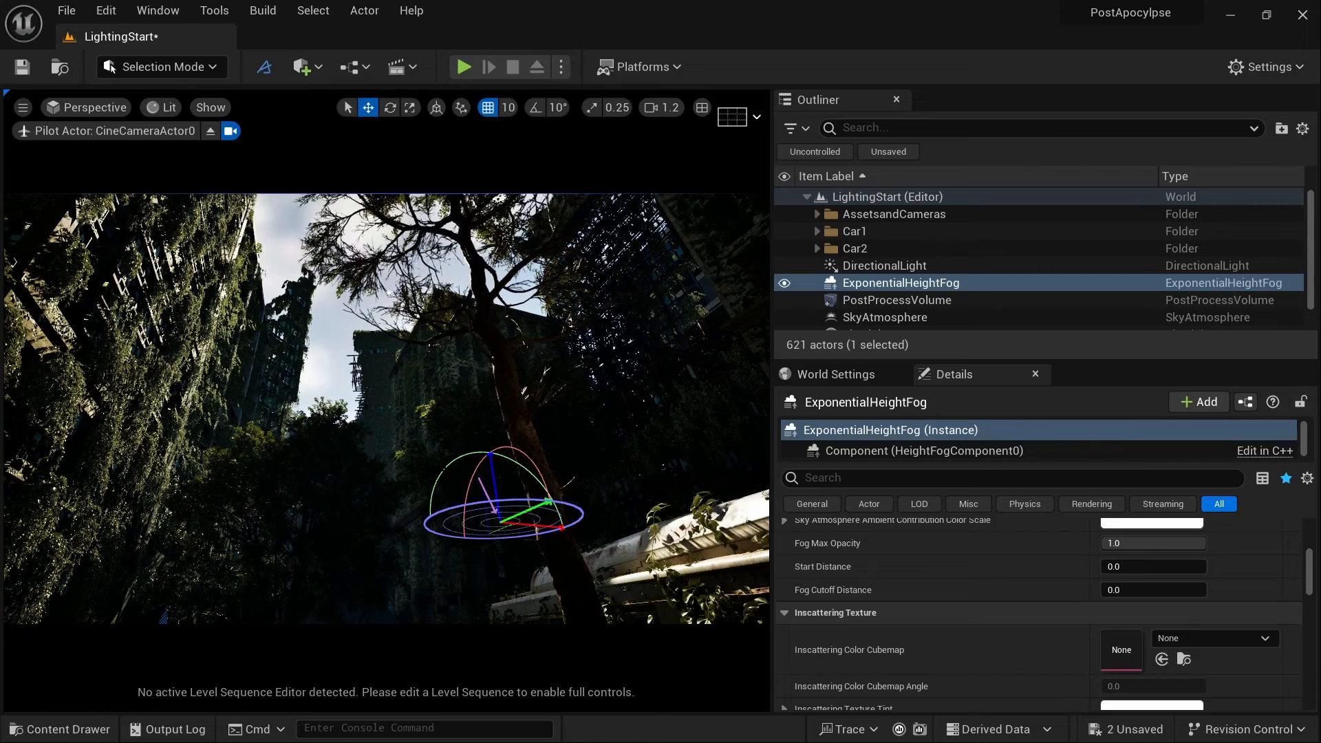
click(891, 268)
scroll(1029, 574, up, 1)
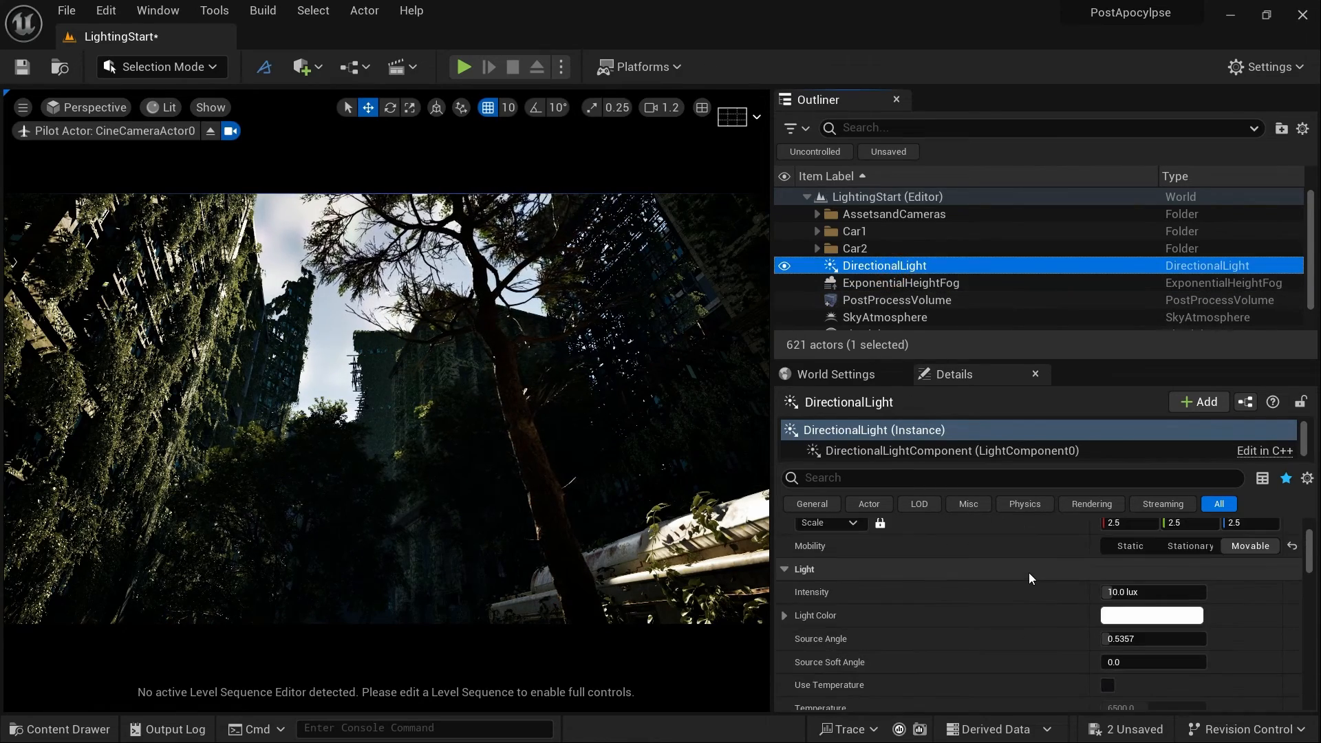
scroll(1029, 574, down, 5)
scroll(1029, 573, down, 2)
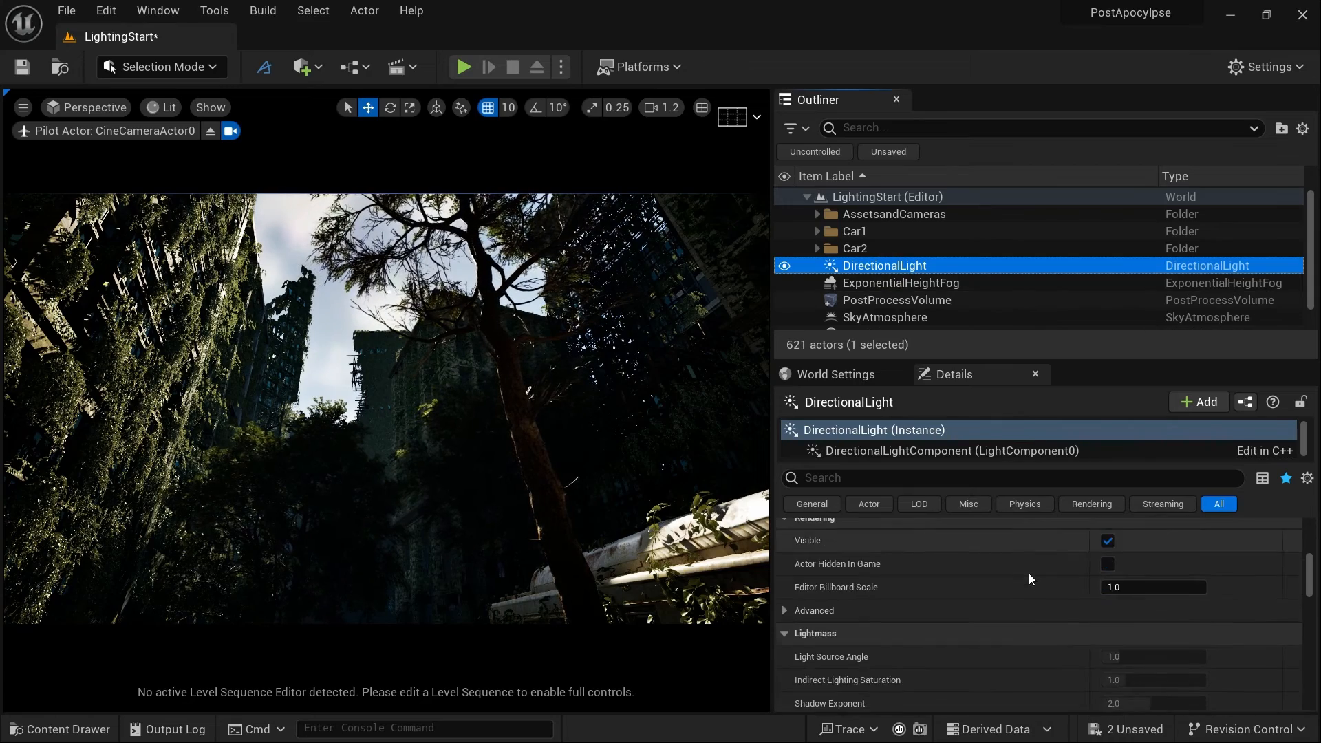
scroll(1029, 572, up, 3)
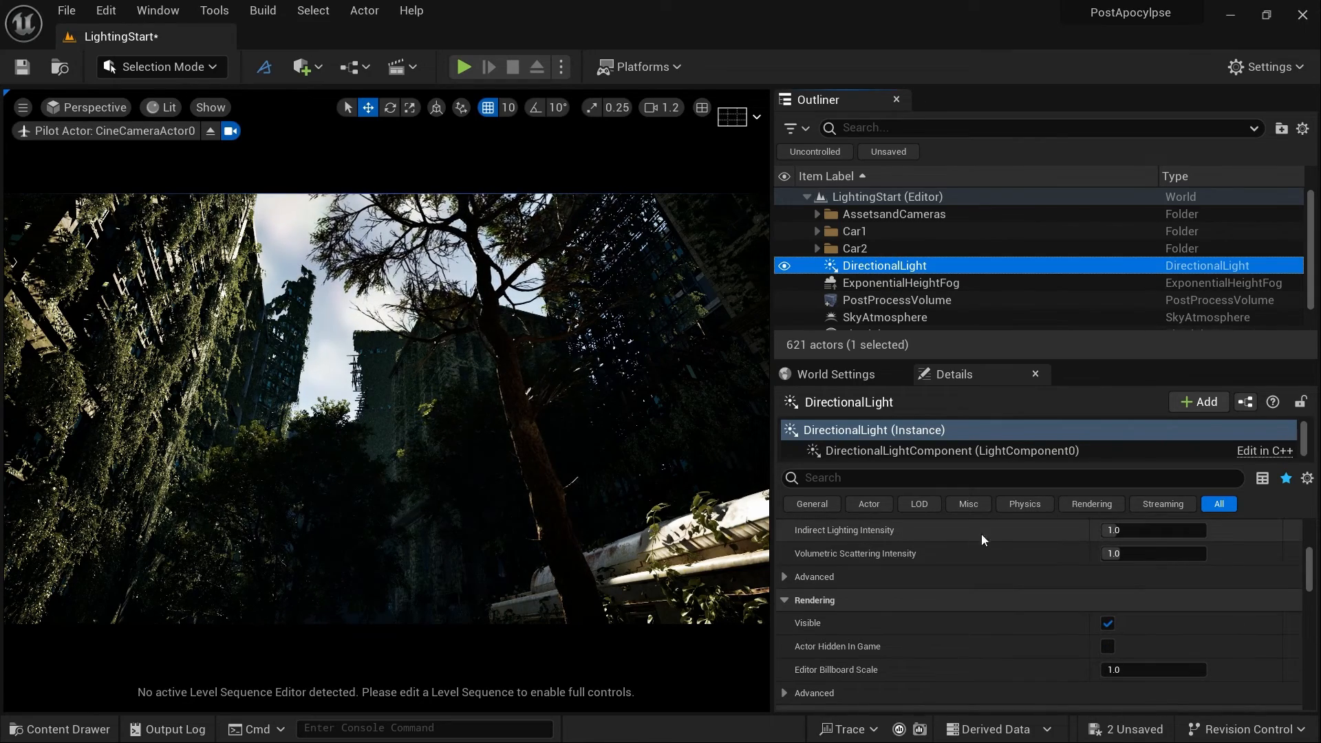
click(1142, 529)
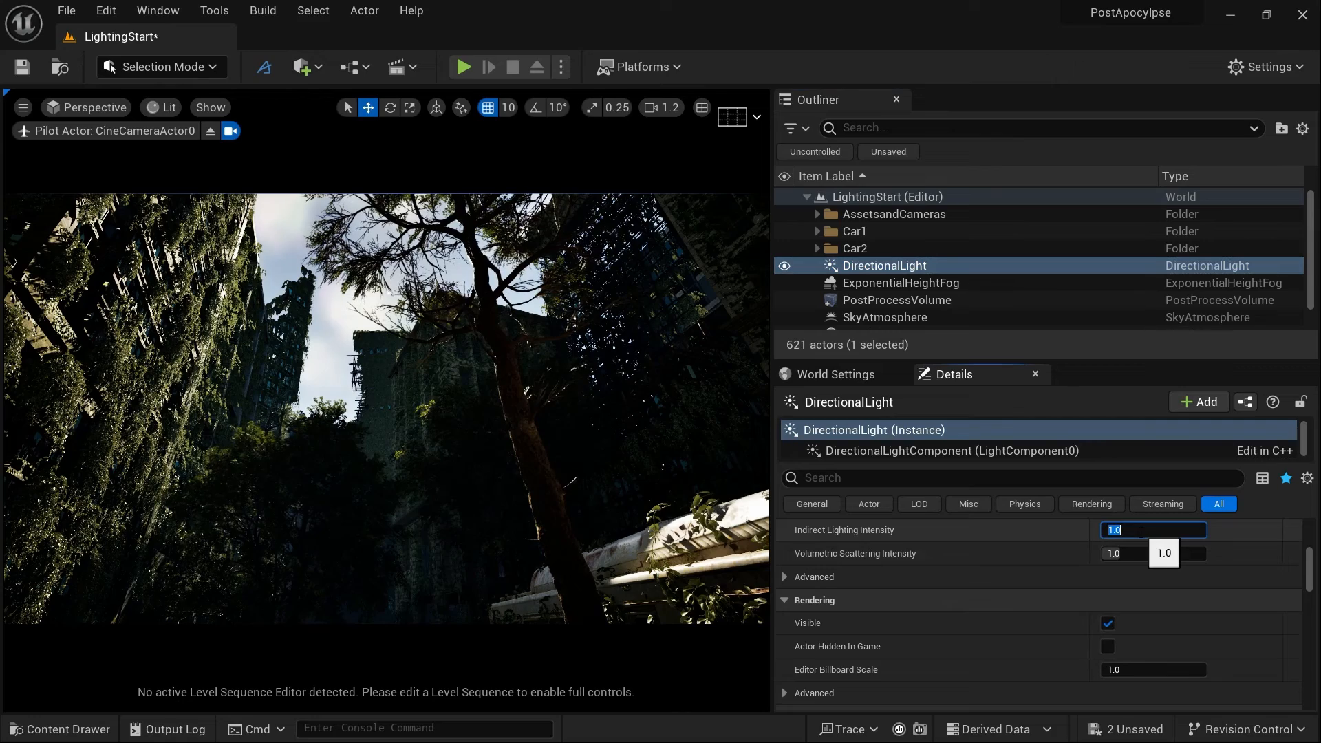
text(5)
key(Return)
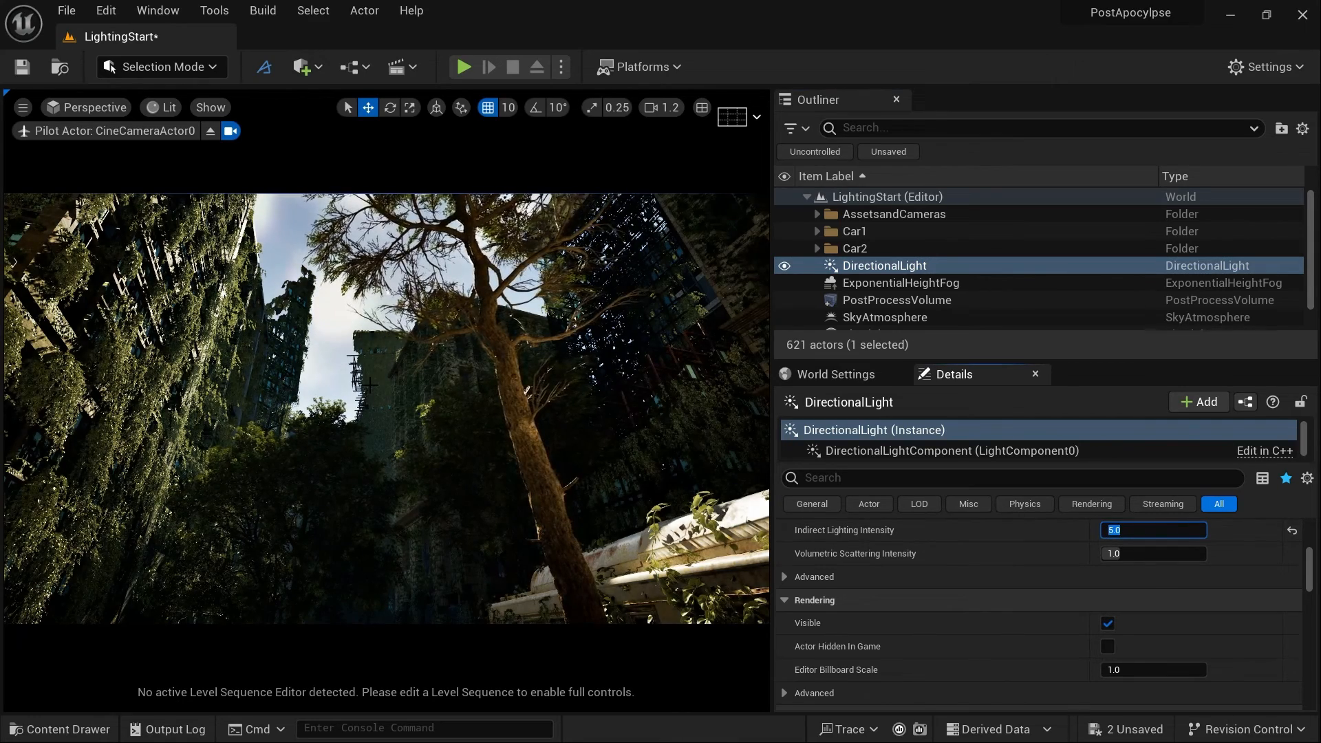
Set the SkyLight's Cubemap Resolution to 2048 and its Intensity Scale to 3.0.
scroll(896, 292, down, 2)
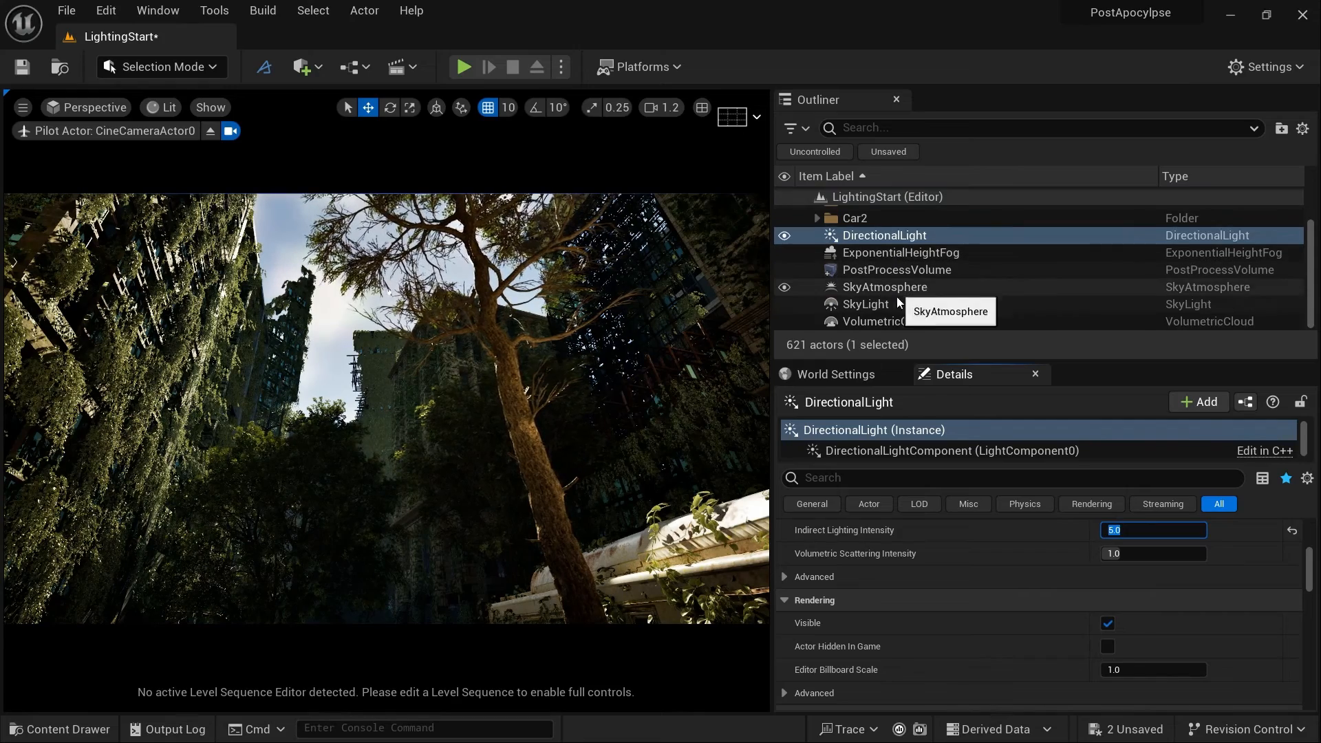
click(889, 305)
scroll(1026, 606, up, 5)
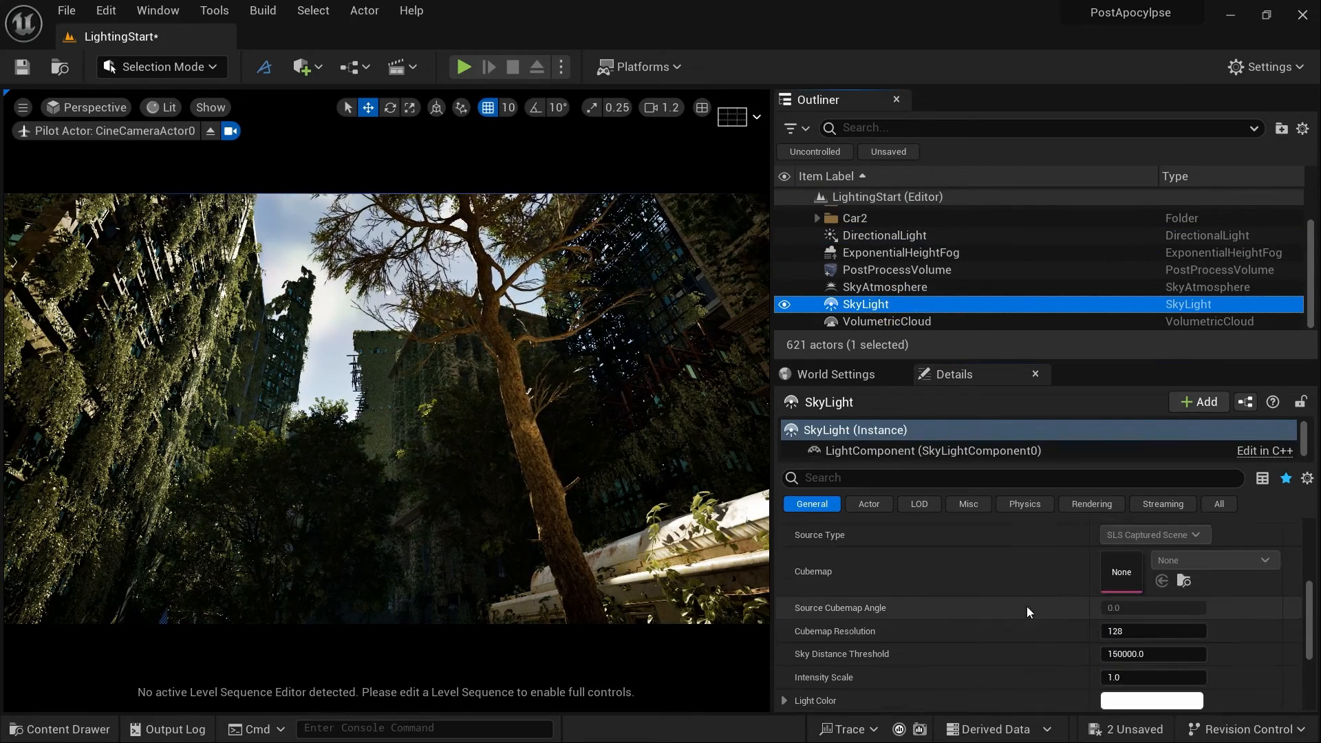
scroll(1027, 607, down, 4)
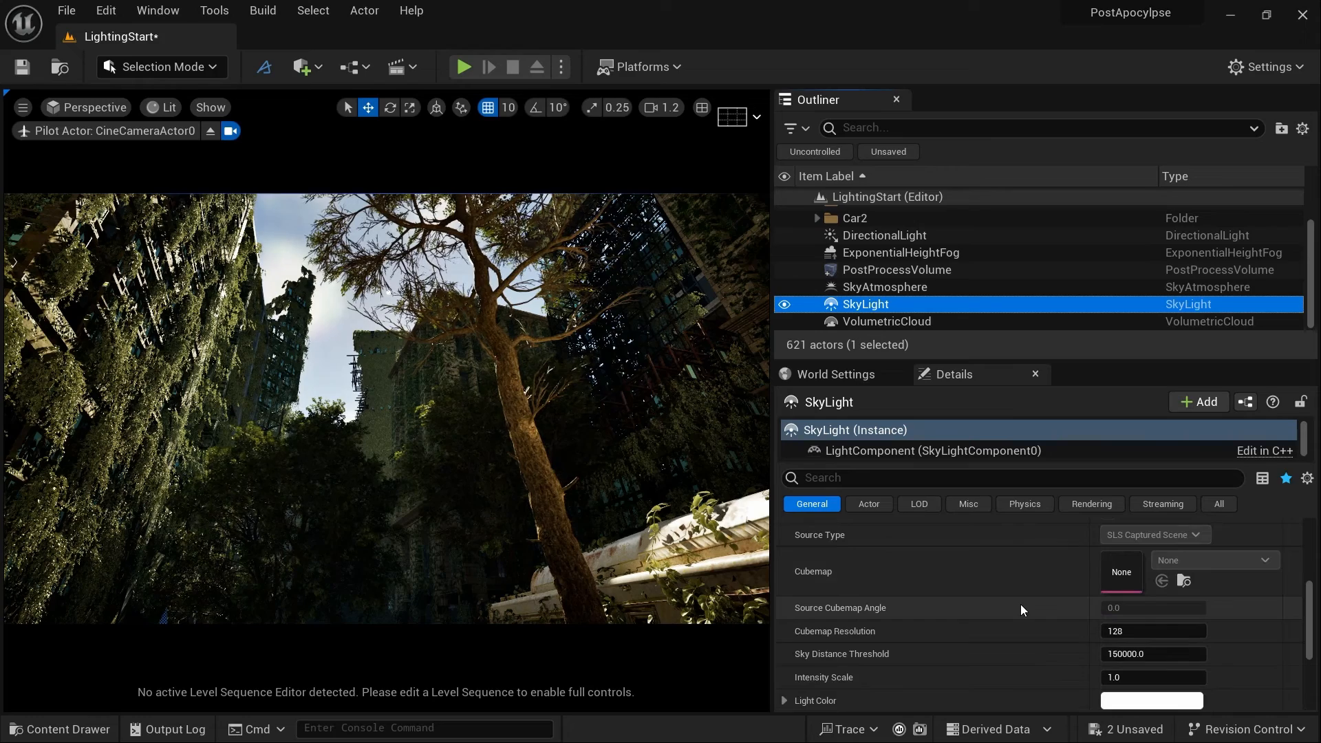
scroll(1020, 604, down, 1)
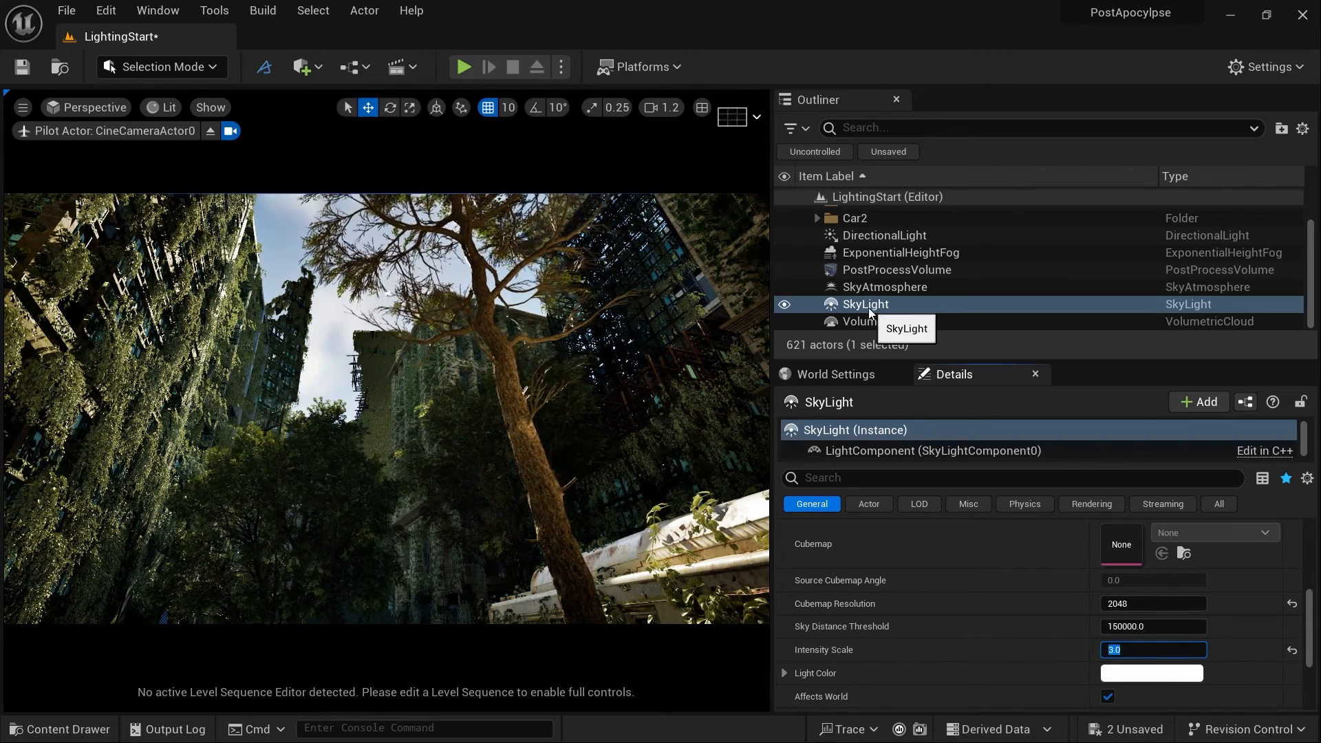
Enable Volumetric Fog on the ExponentialHeightFog and raise its Fog Density to 0.028.
click(890, 253)
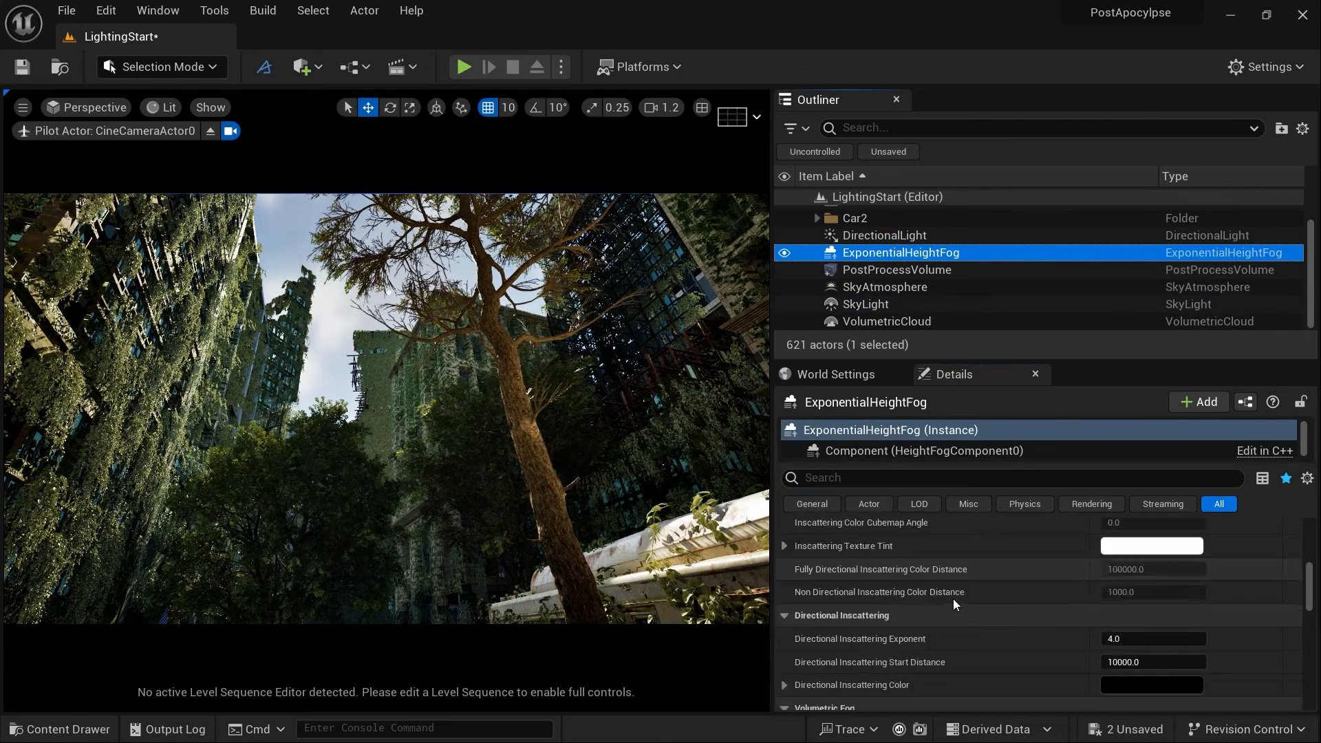
scroll(952, 598, down, 3)
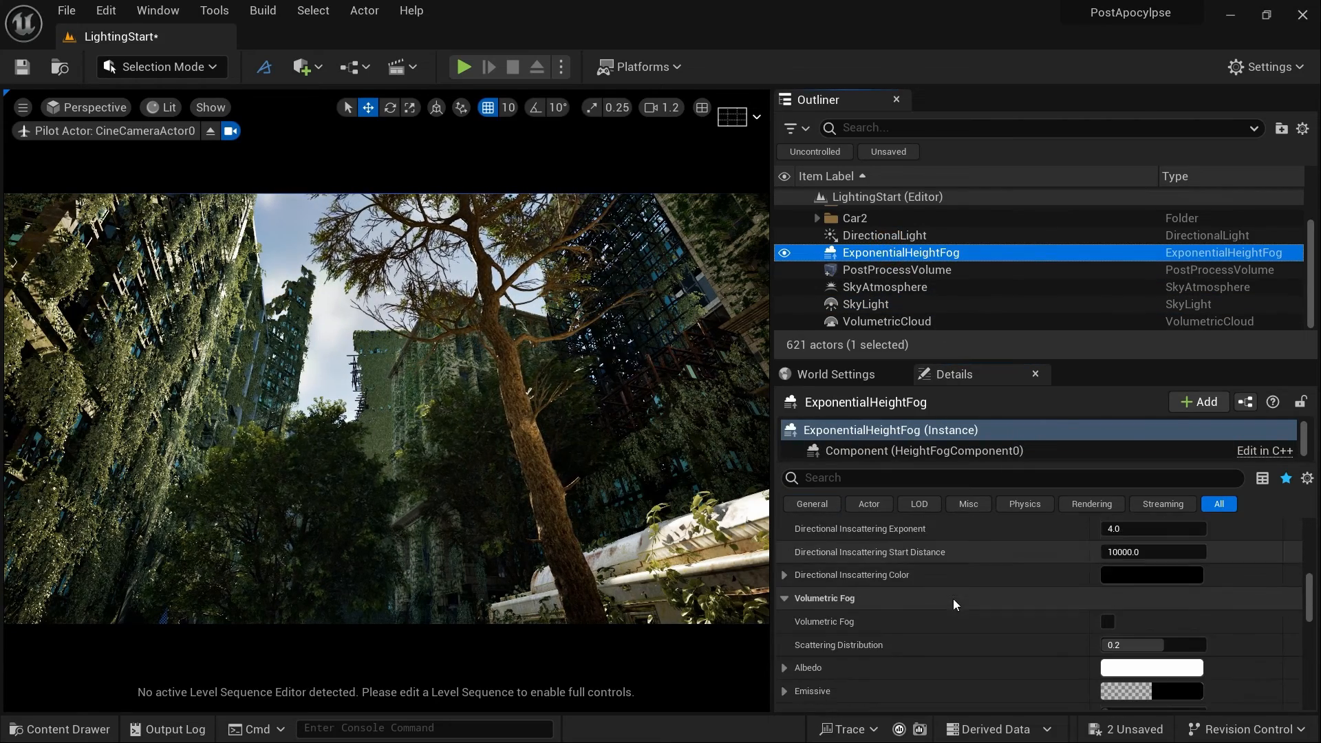
click(1106, 621)
scroll(997, 599, up, 5)
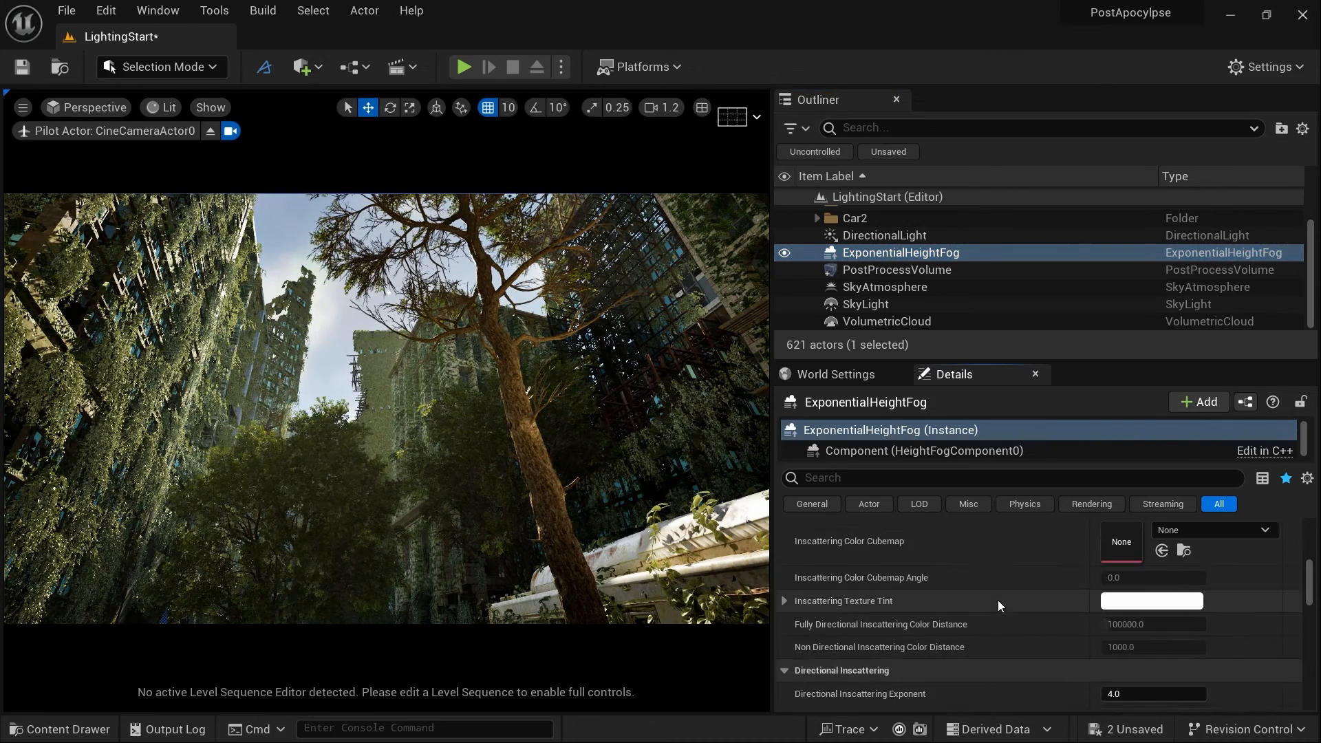
scroll(998, 600, up, 10)
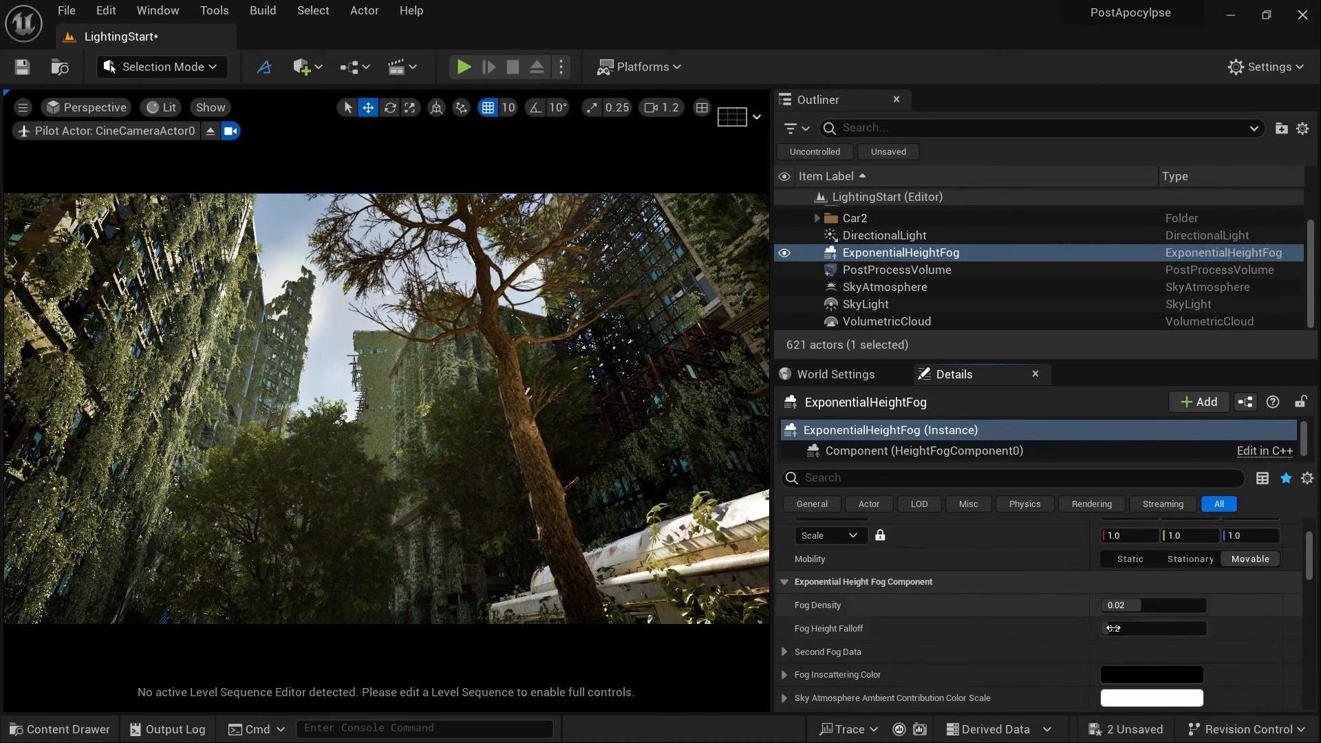
drag(1112, 605, 1150, 605)
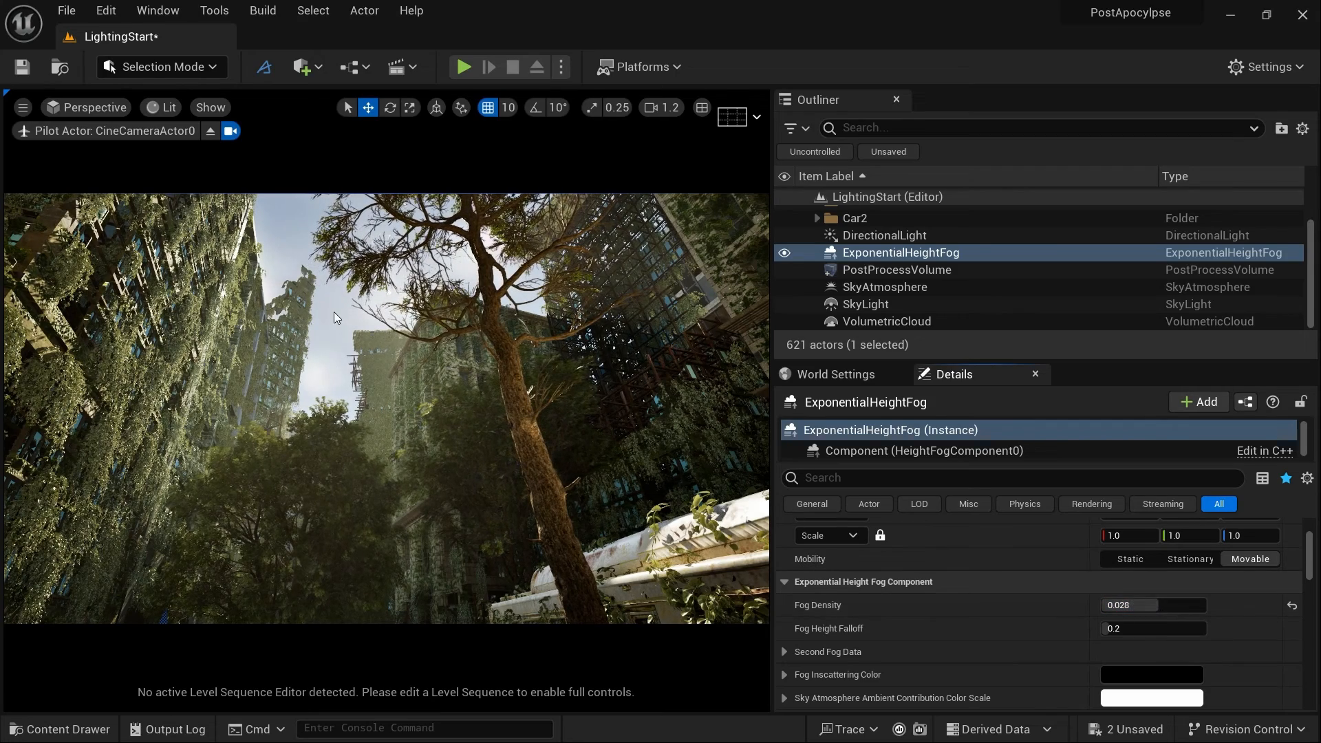